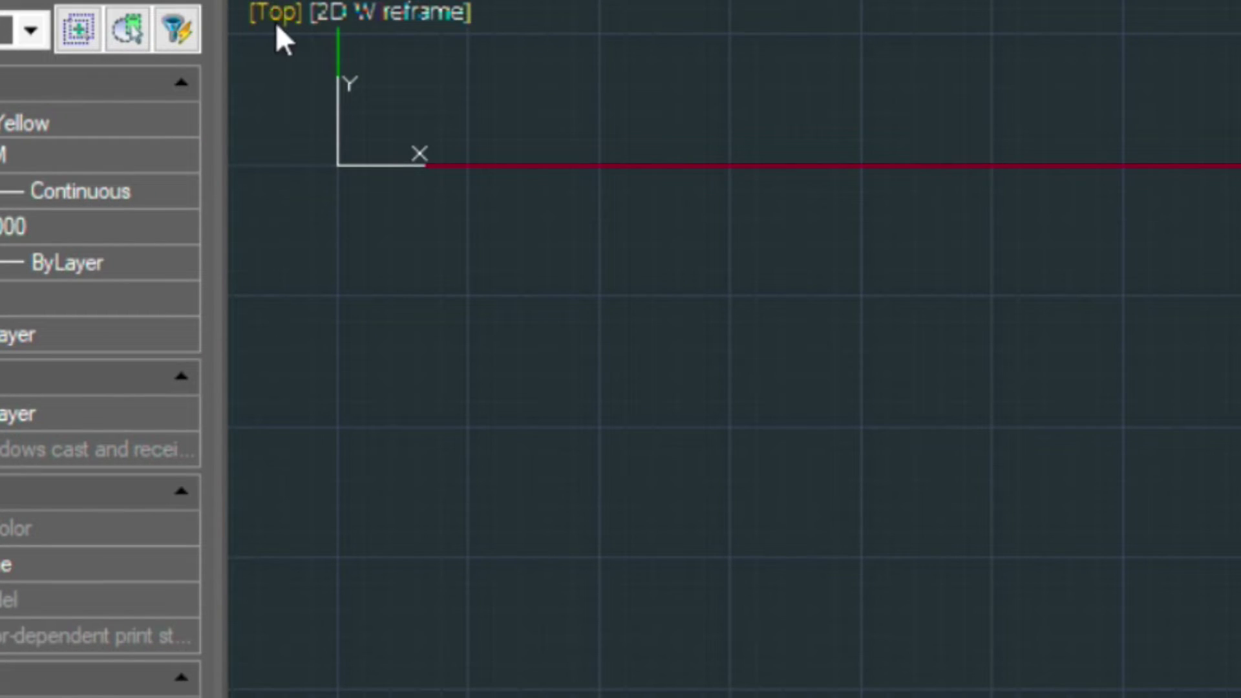
# Switch to the SW Isometric view and run DIMSCALE, which shows its current value of 12
pyautogui.click(276, 14)
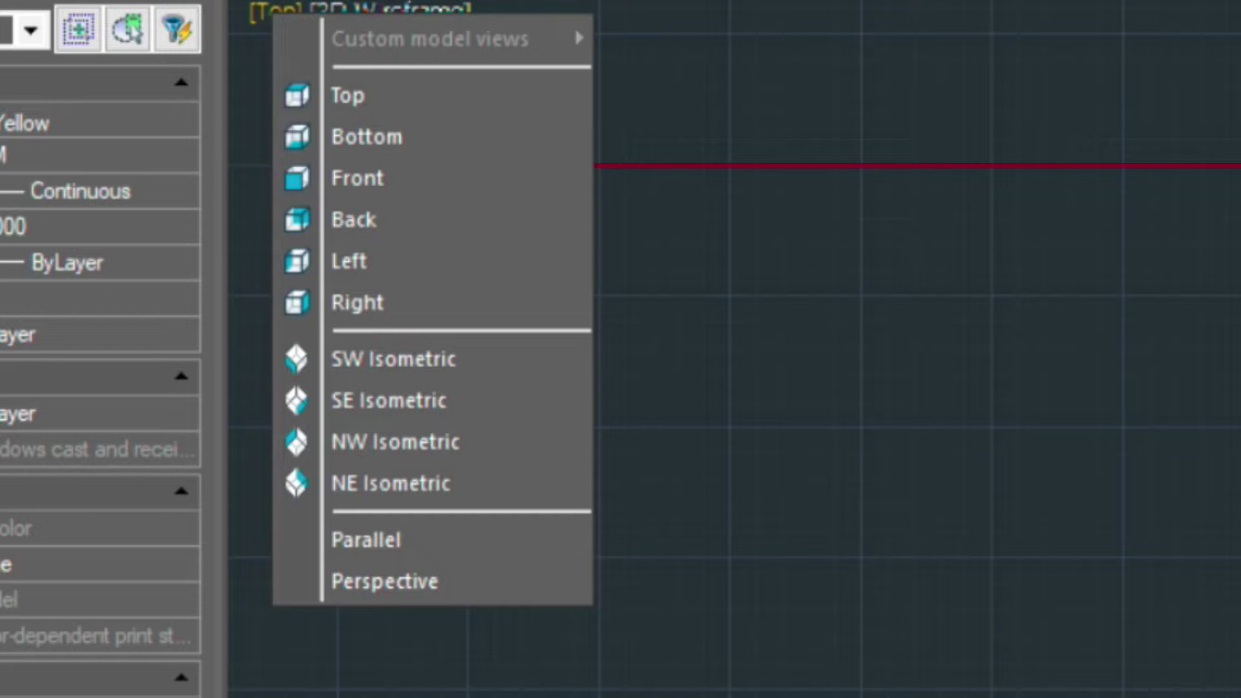
pyautogui.click(346, 361)
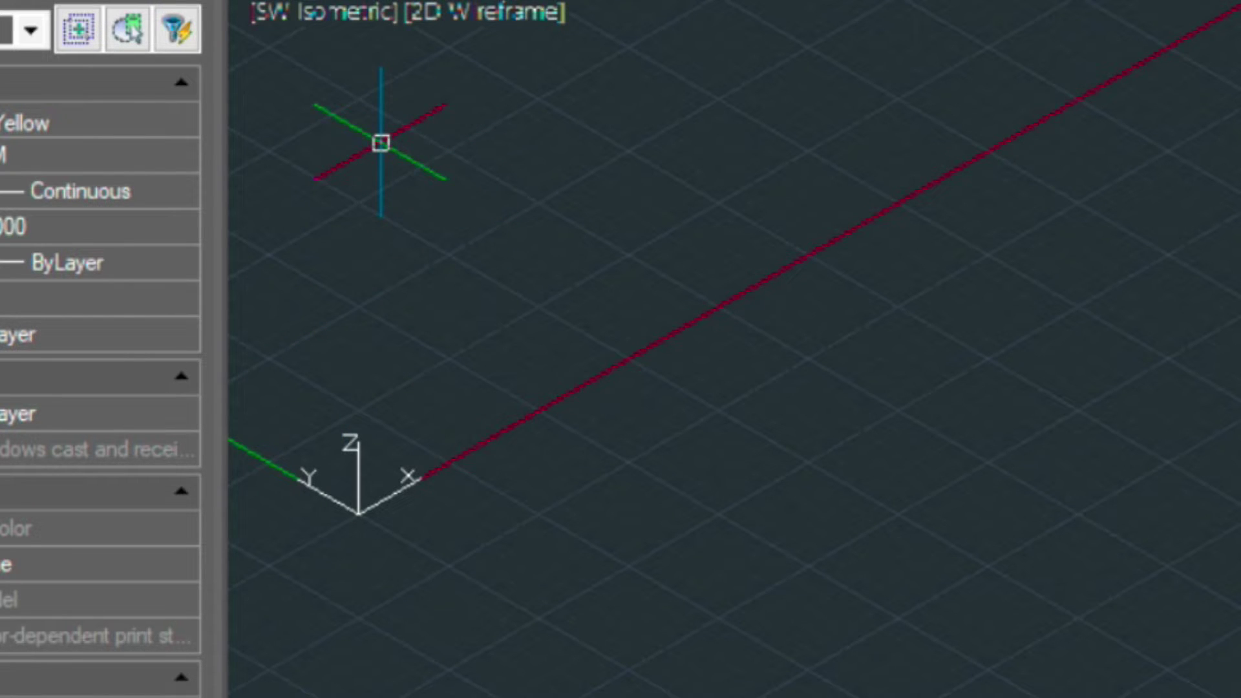
pyautogui.write('DIM')
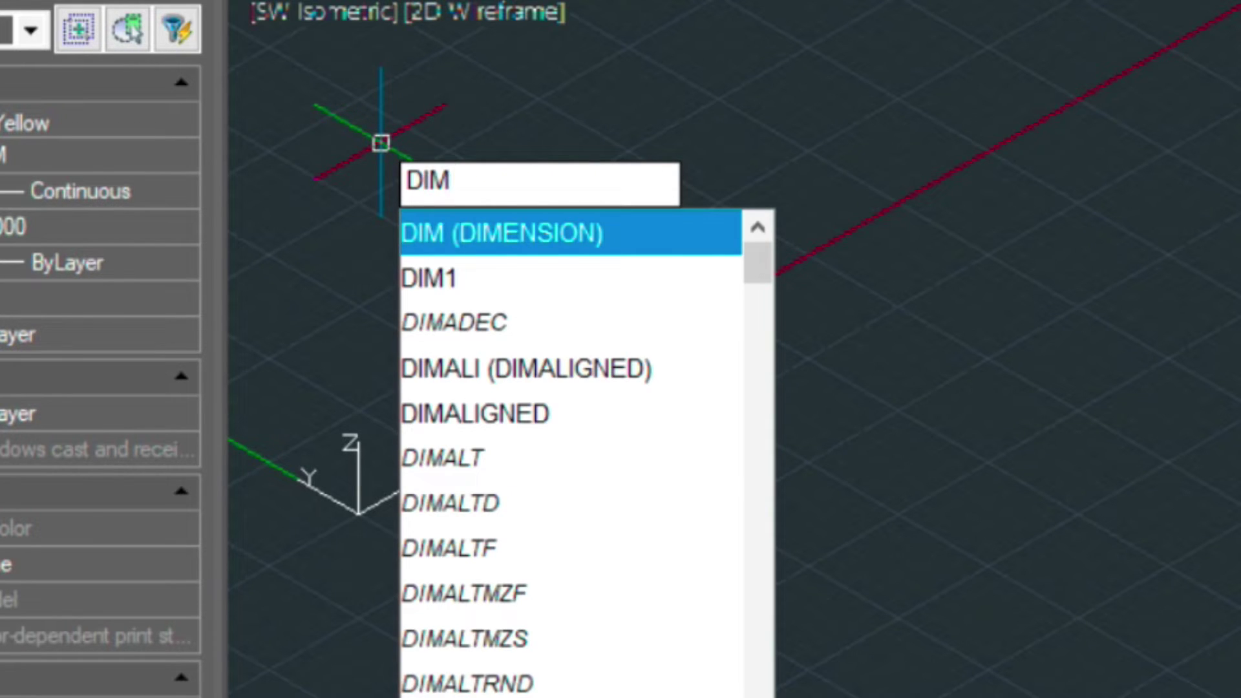
pyautogui.write('SCALE')
pyautogui.press('Return')
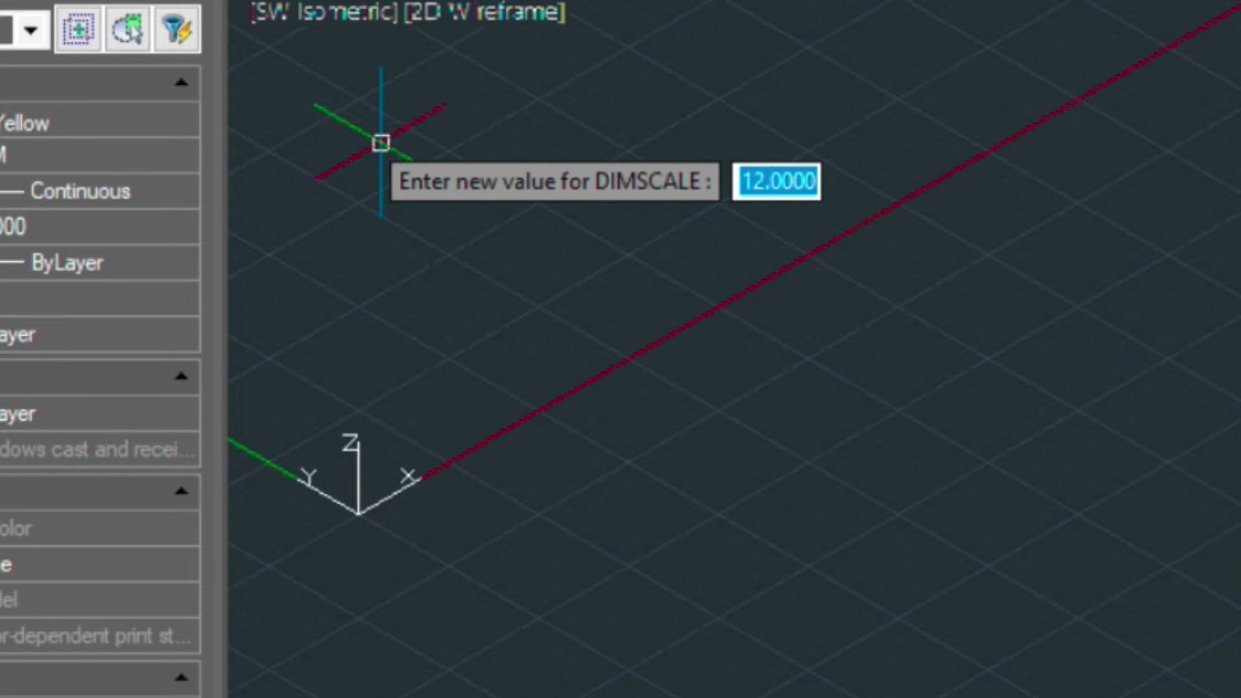
pyautogui.press('Return')
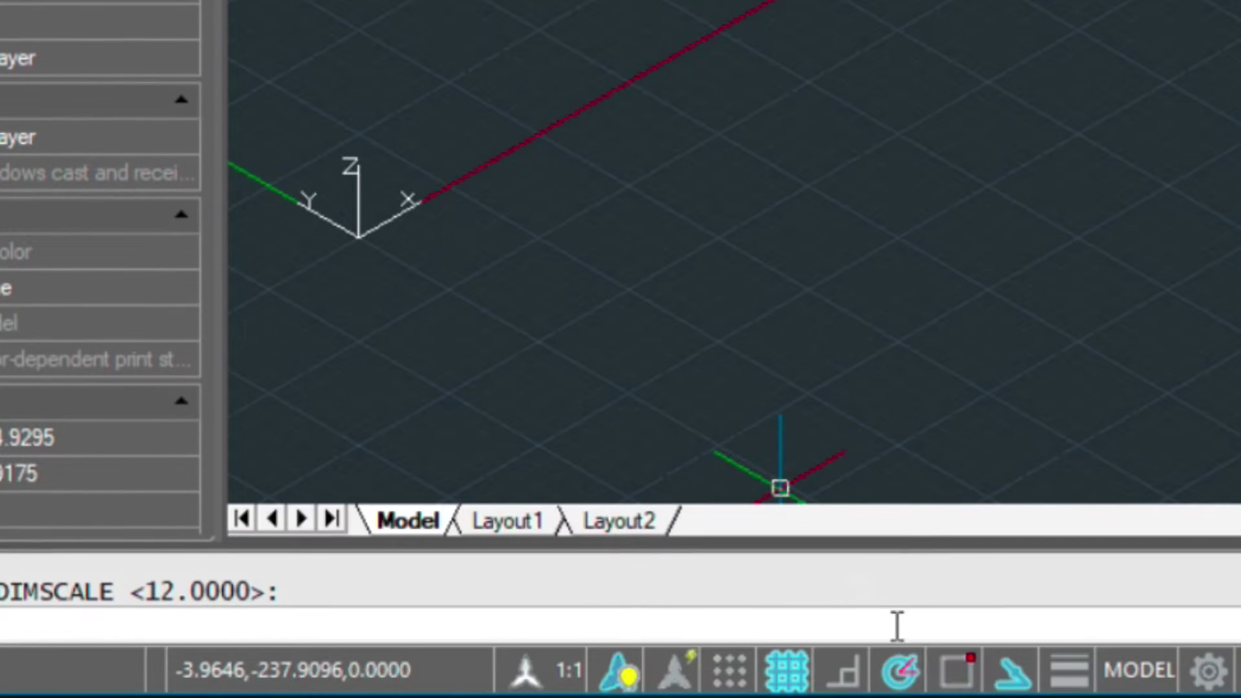
# Turn on the Endpoint, Center and Node entity snaps in Esnap Settings
pyautogui.rightClick(954, 666)
pyautogui.click(990, 639)
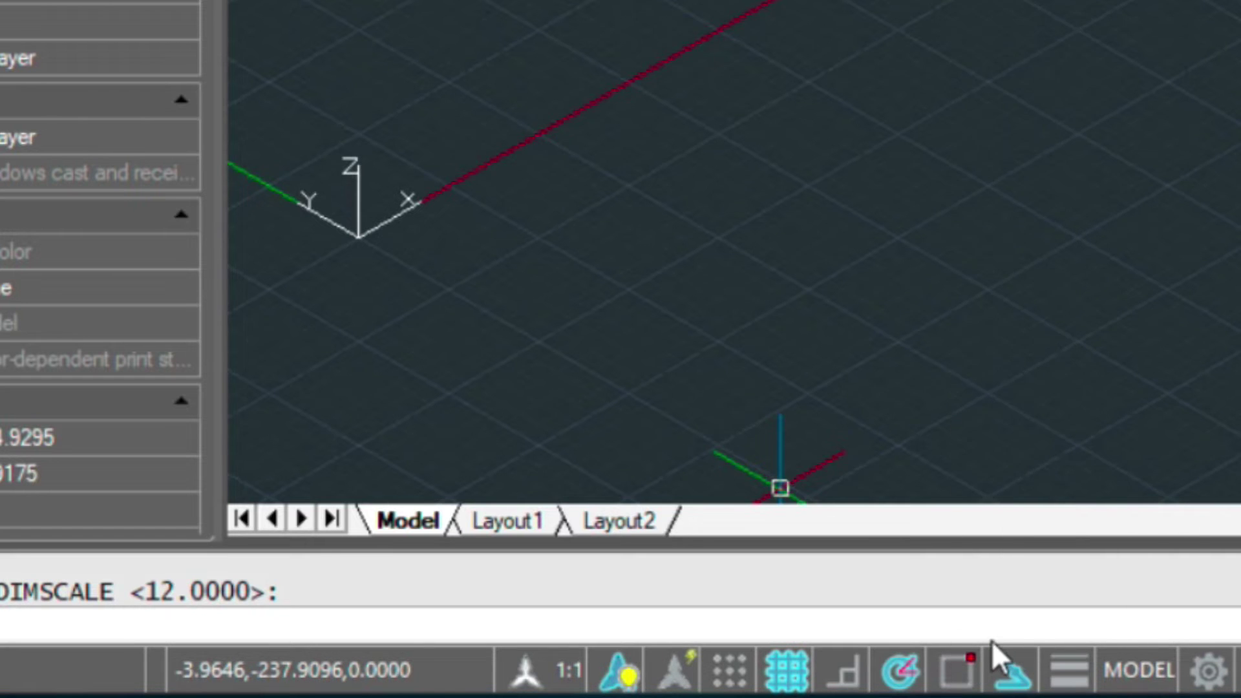
pyautogui.click(204, 73)
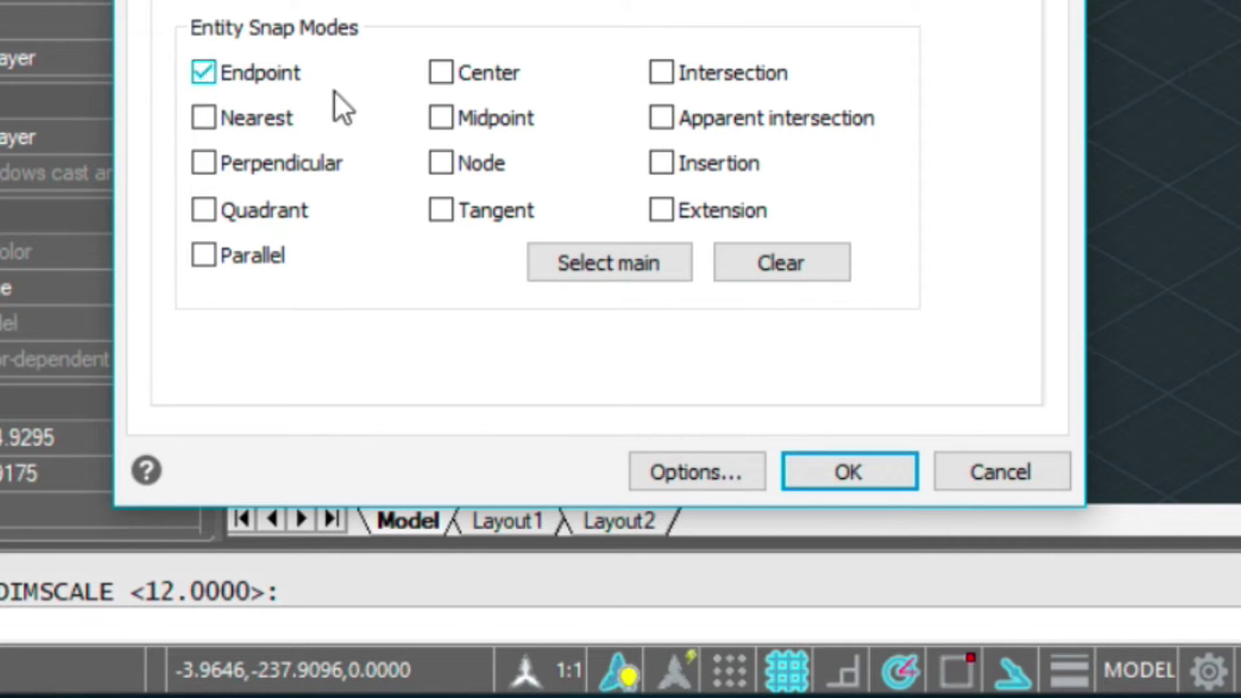
pyautogui.click(441, 73)
pyautogui.click(441, 164)
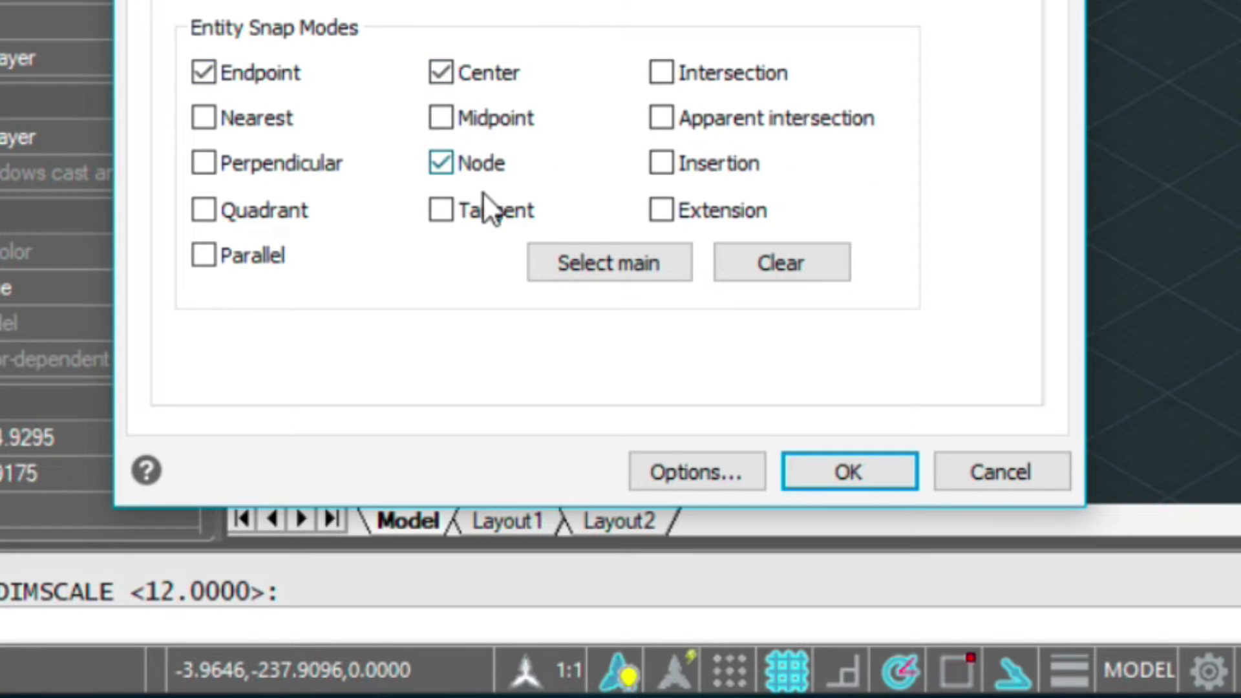
pyautogui.click(873, 472)
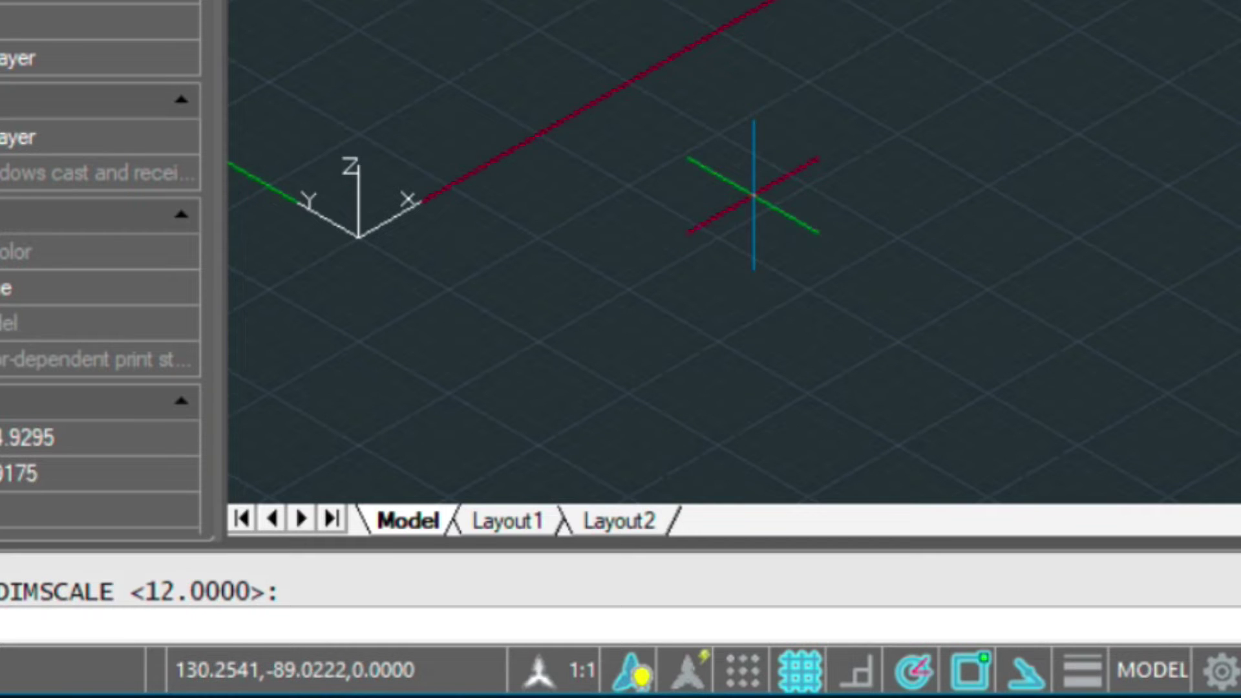
# Keep the dimension scale at 12 and open the Dimension Style Manager with DDIM
pyautogui.press('Return')
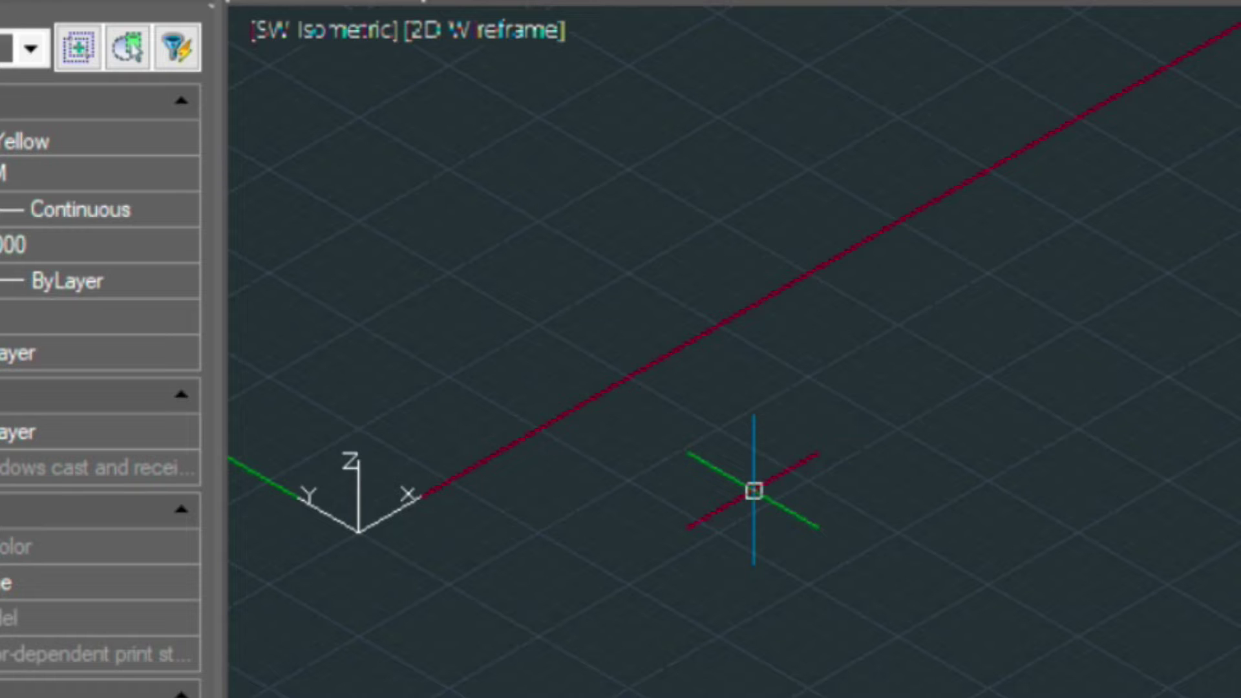
pyautogui.write('DDINM')
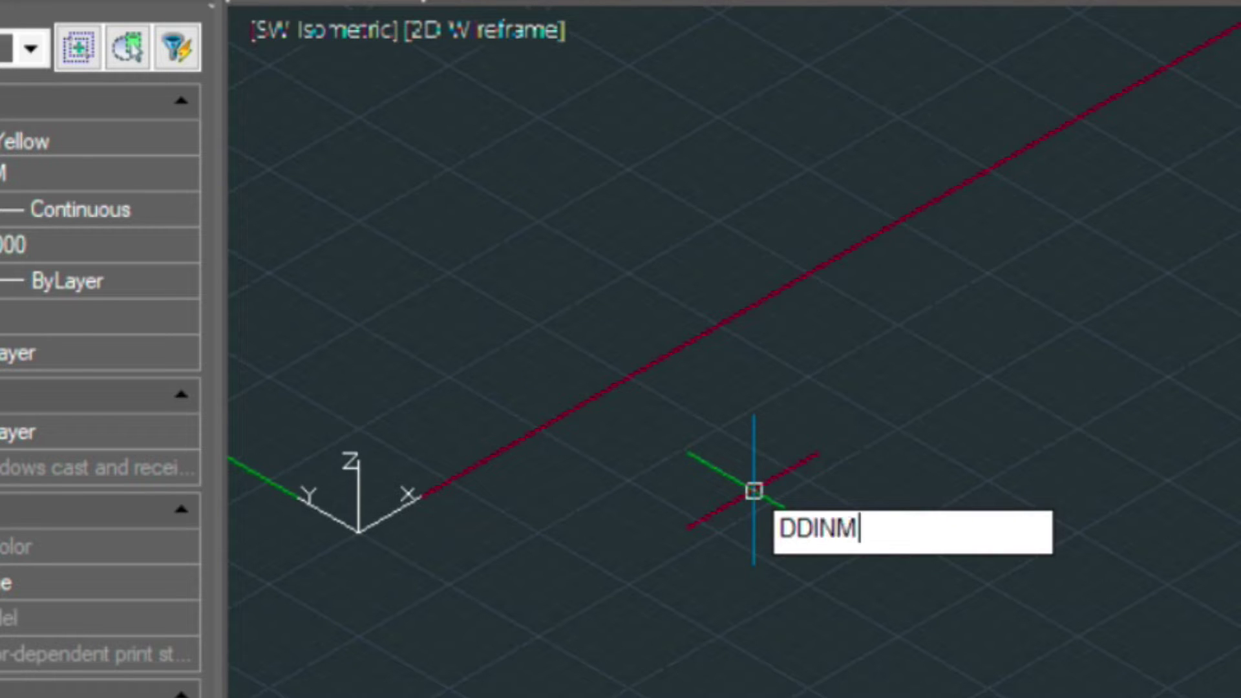
pyautogui.press('BackSpace')
pyautogui.press('BackSpace')
pyautogui.press('BackSpace')
pyautogui.write('M')
pyautogui.press('Return')
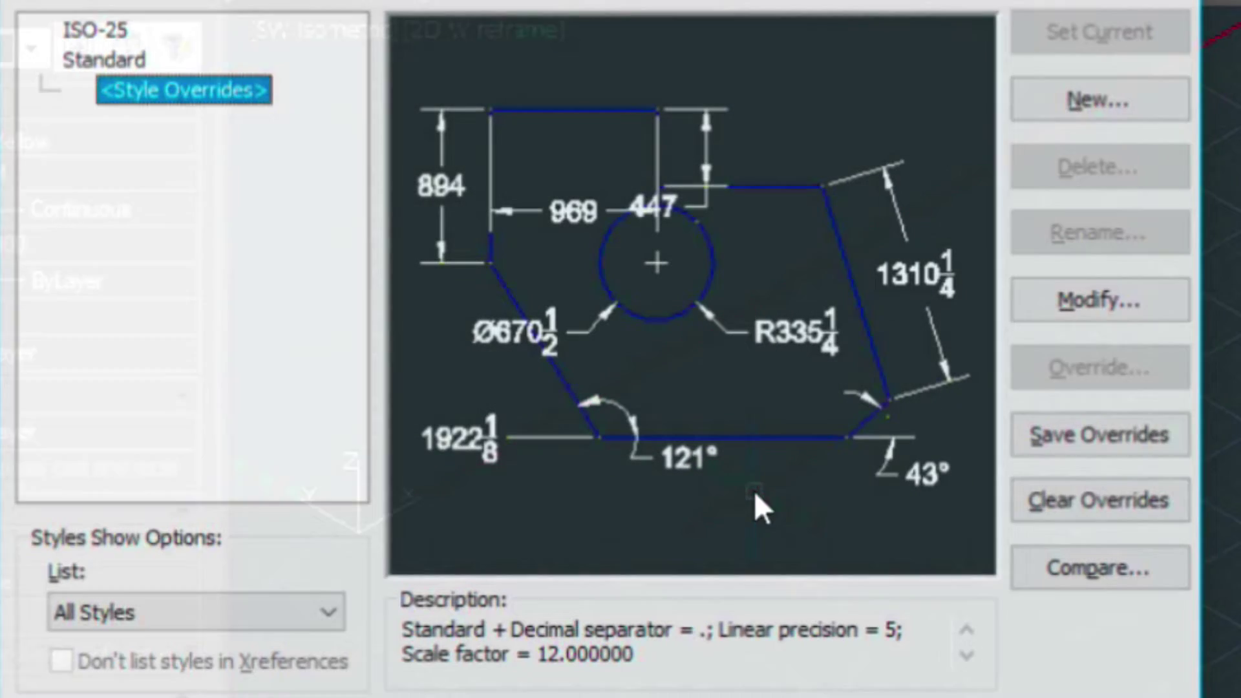
# Modify the Standard style, setting the arrow size to 0.18 under Symbols and Arrows
pyautogui.click(101, 60)
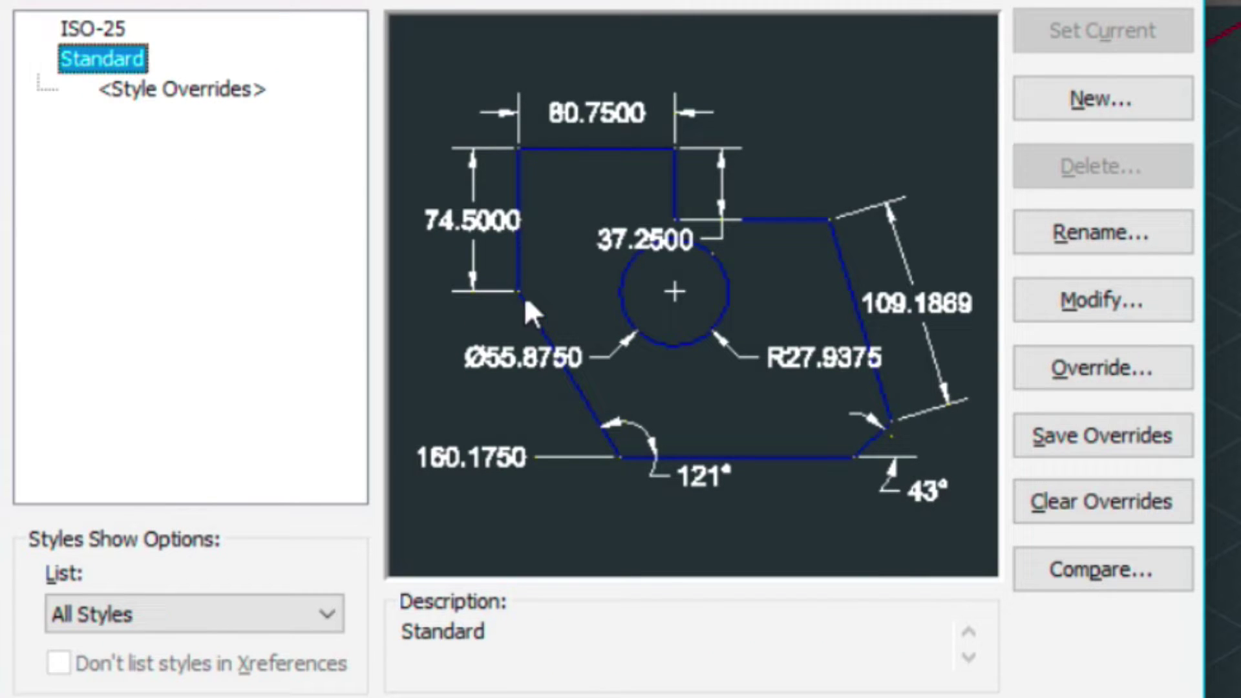
pyautogui.click(1127, 302)
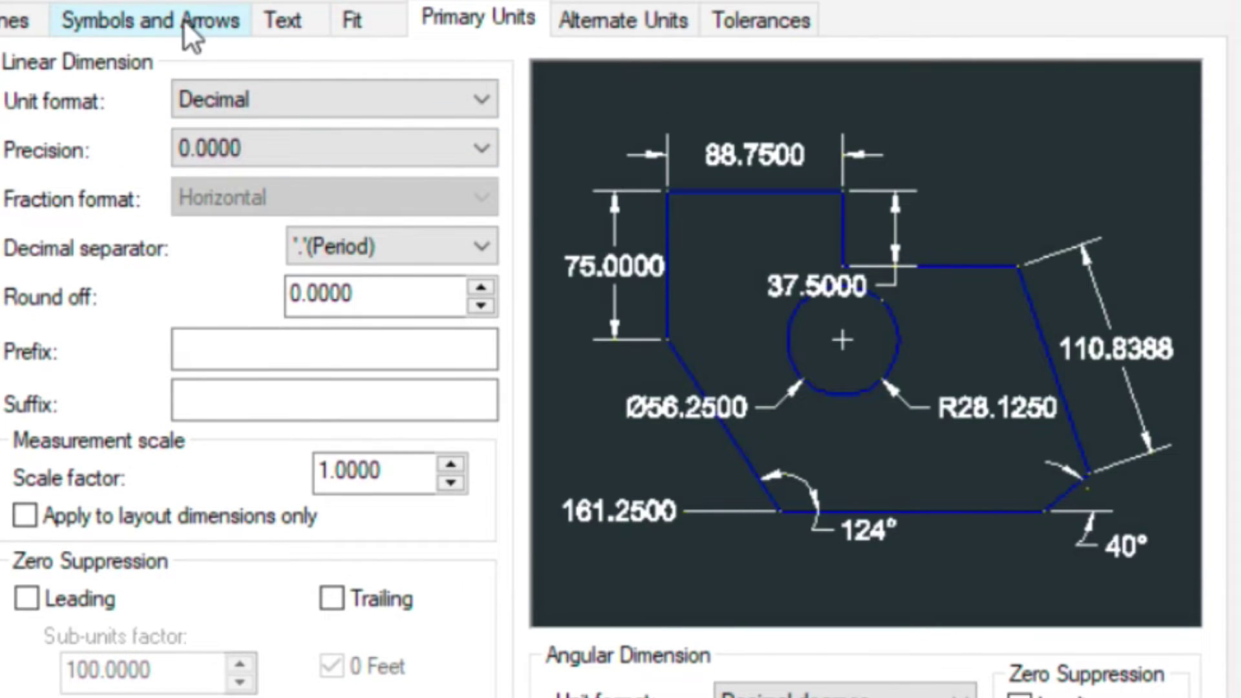
pyautogui.click(193, 31)
pyautogui.click(323, 449)
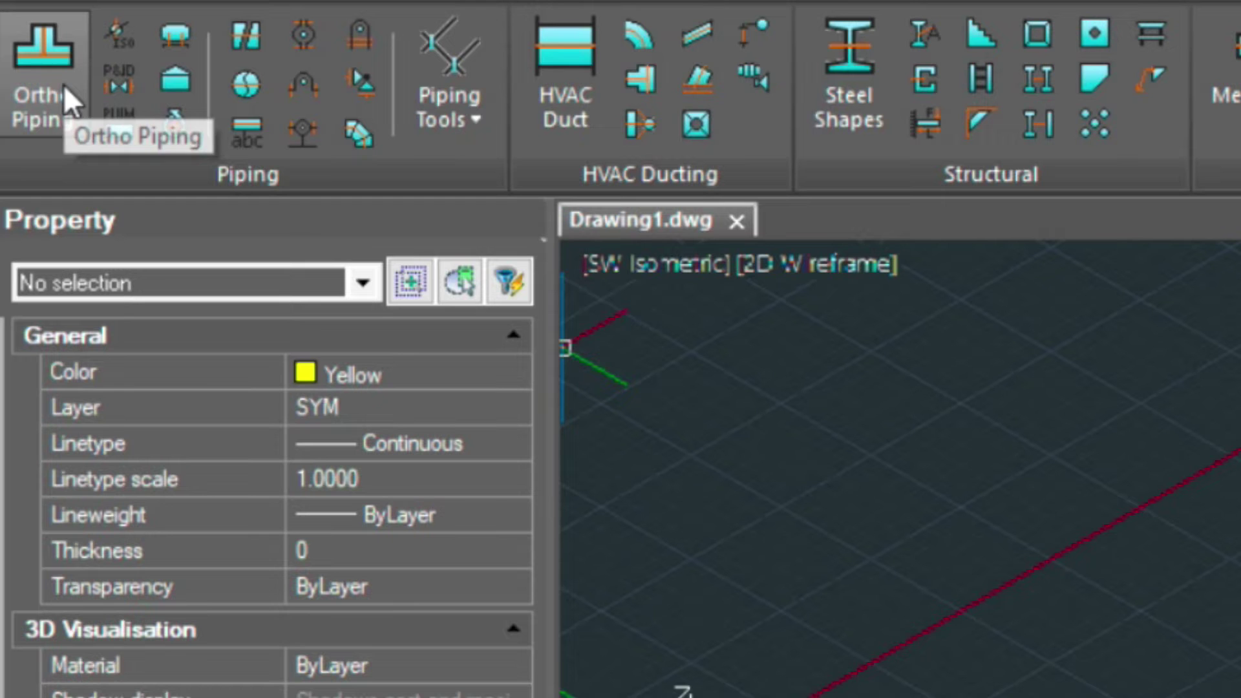
# Start Ortho Piping for Ductile Iron Flg (ANSI) pipe in 3D and choose a 3-inch NB size
pyautogui.click(53, 83)
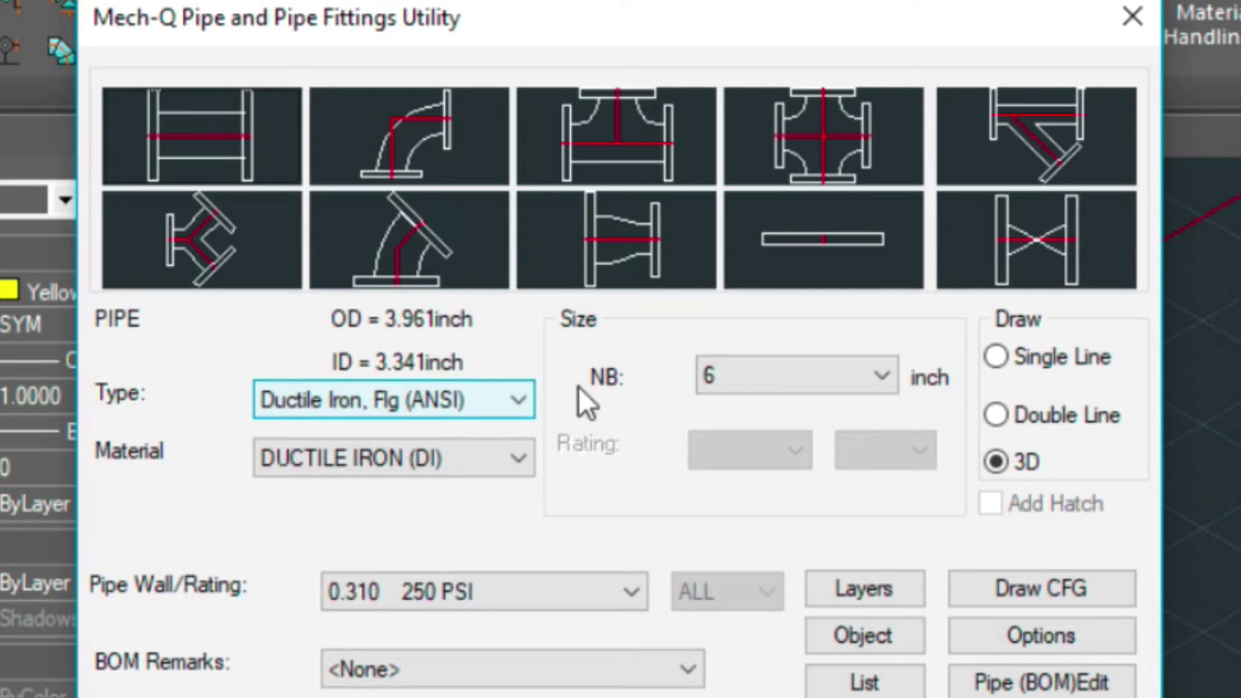
pyautogui.click(776, 378)
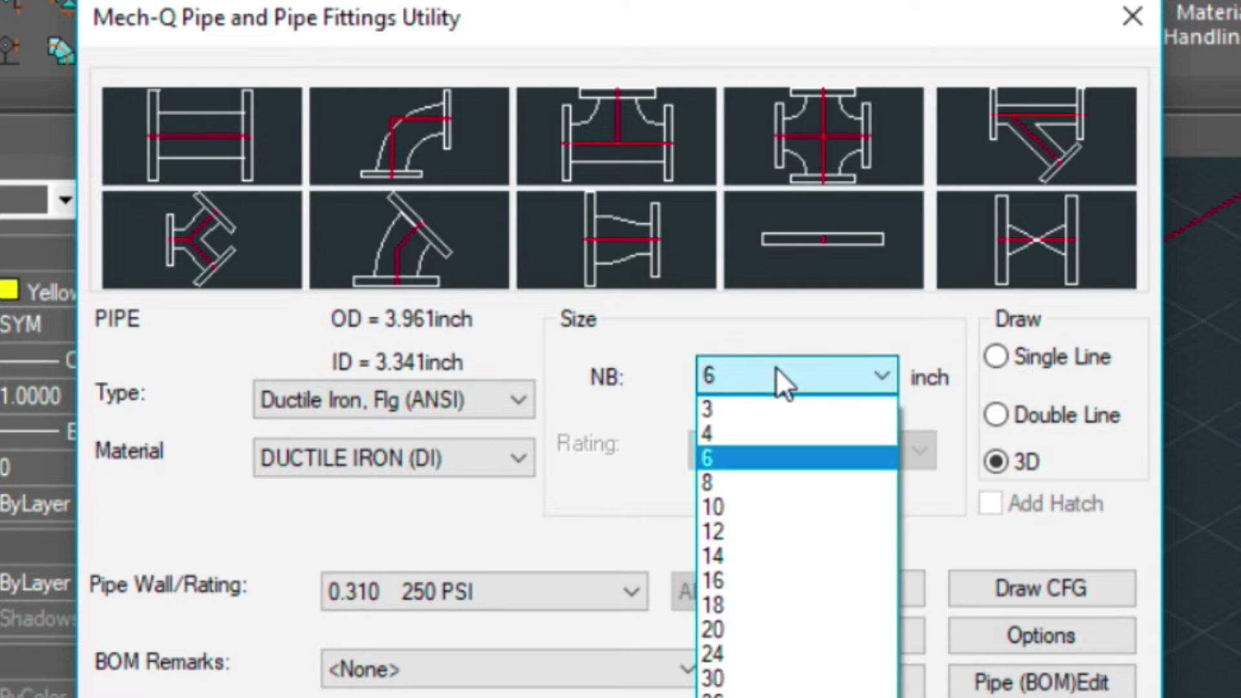
pyautogui.click(749, 417)
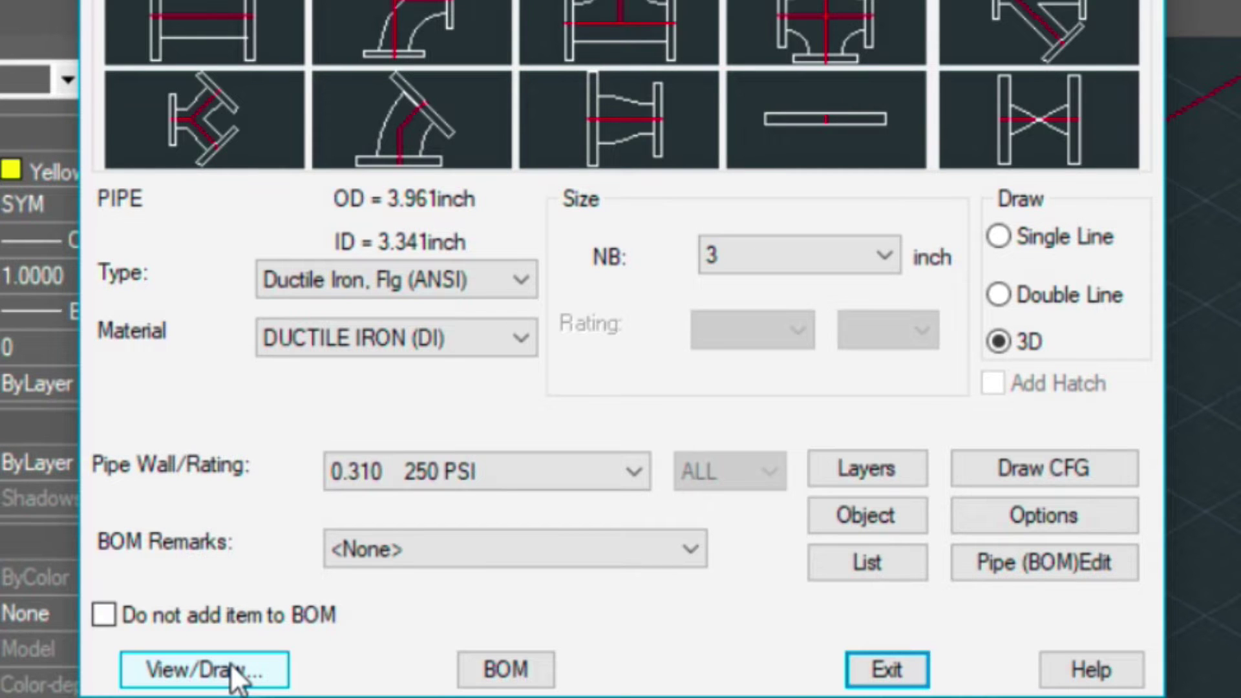
# Start the pipe run and draw its first two legs, 3 and 5 long
pyautogui.click(232, 673)
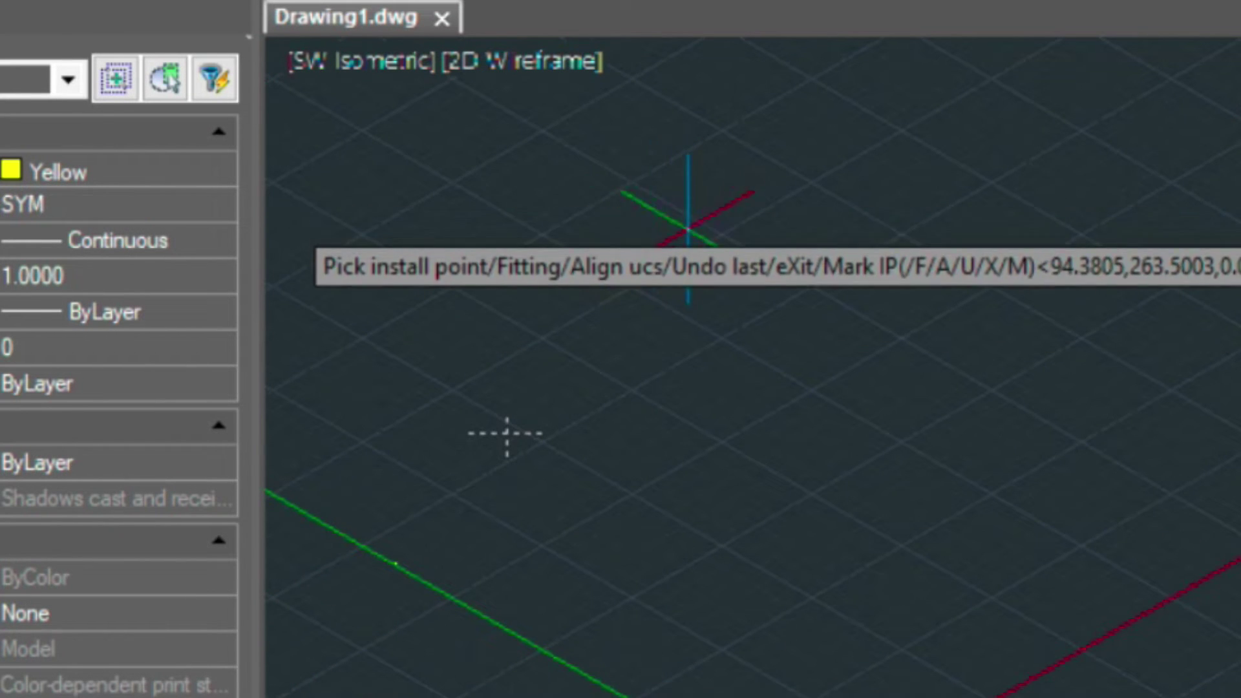
pyautogui.click(578, 174)
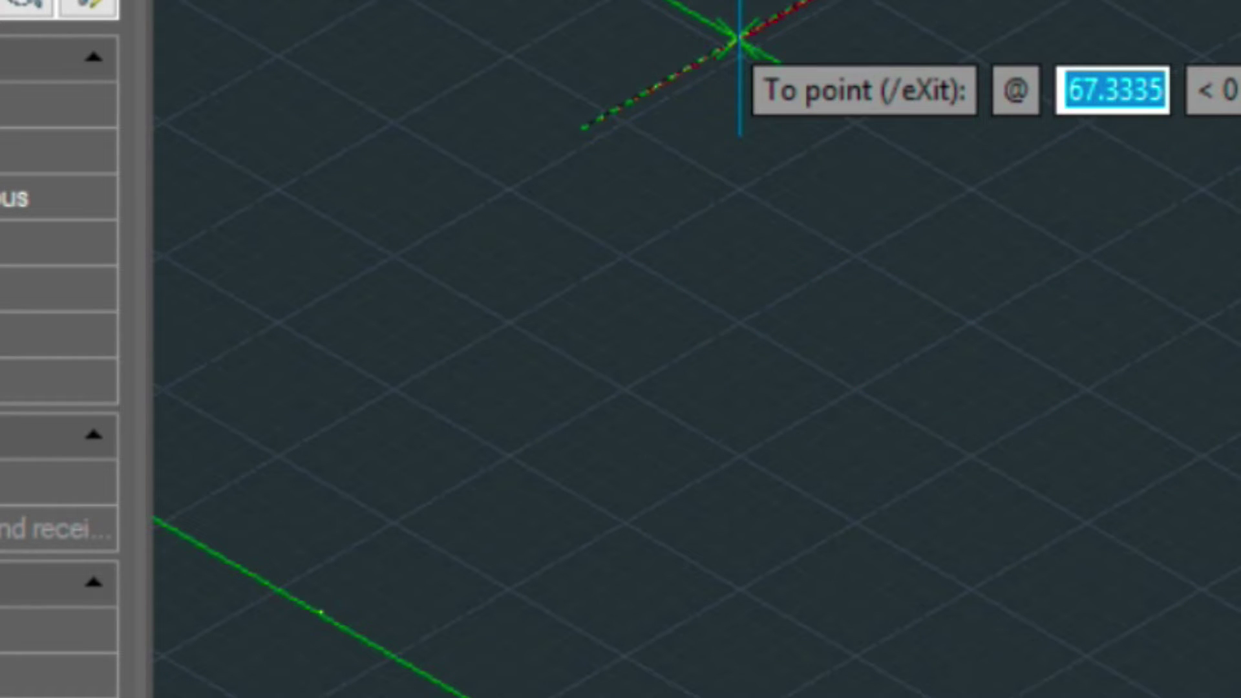
pyautogui.write('3')
pyautogui.press('Return')
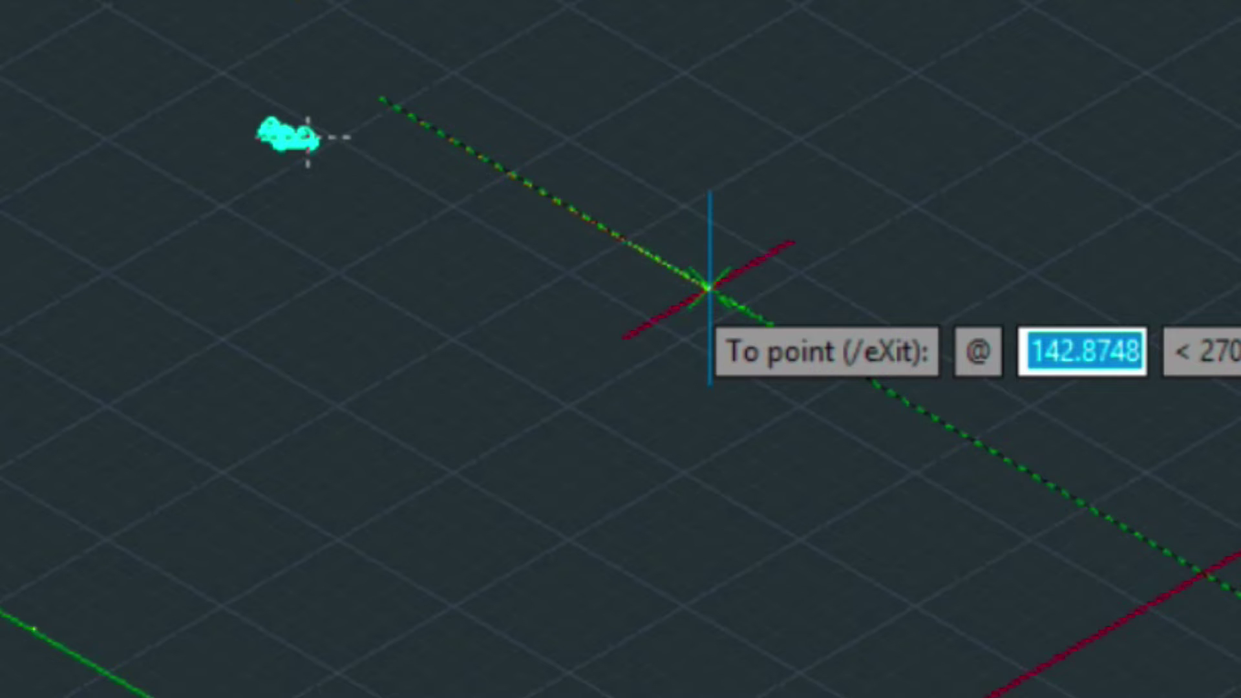
pyautogui.write('5')
pyautogui.press('Return')
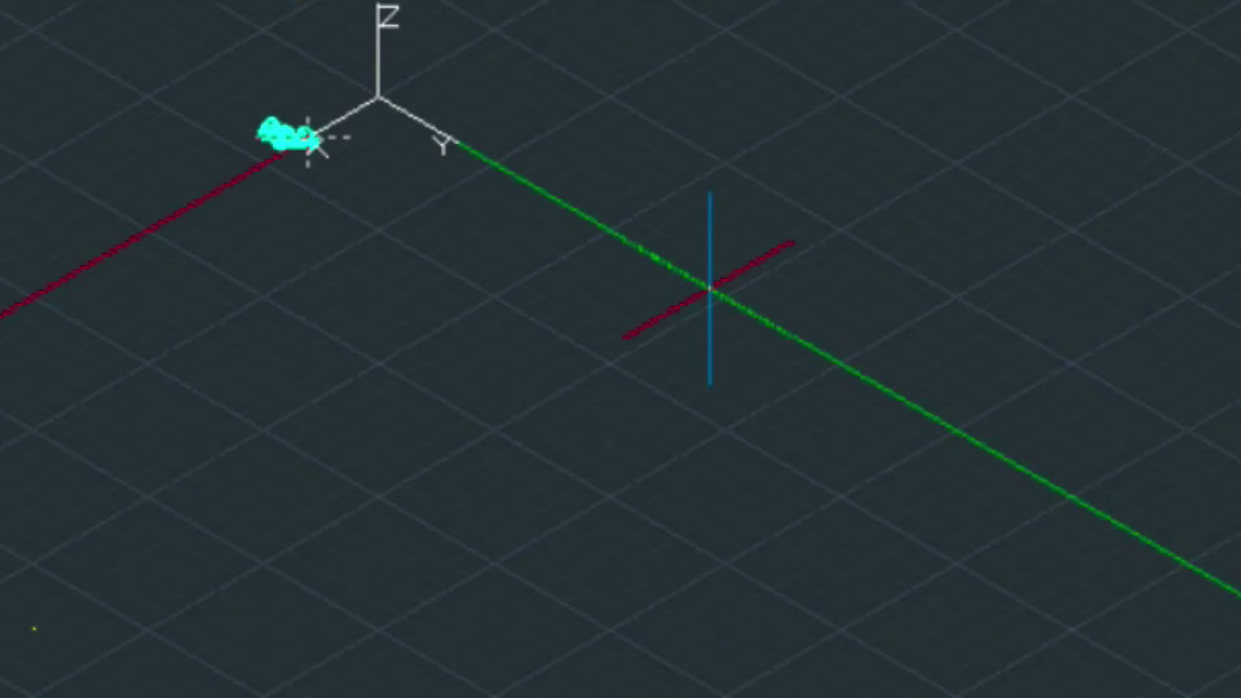
pyautogui.press('Return')
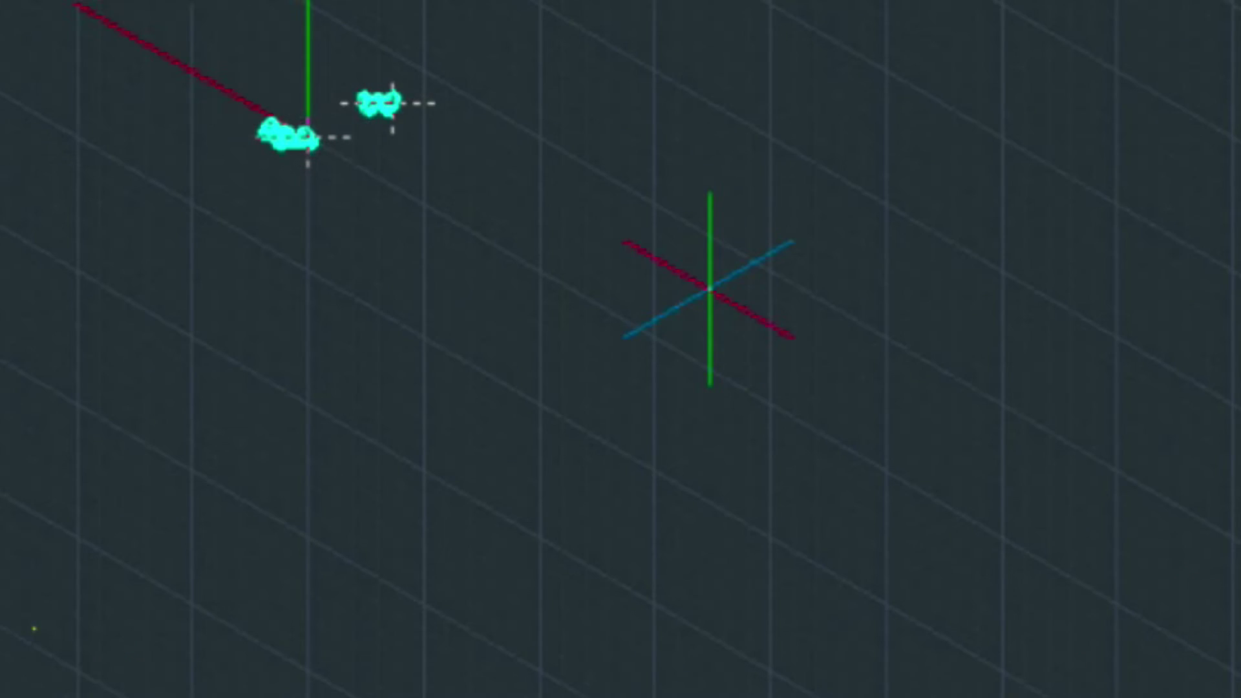
pyautogui.press('Return')
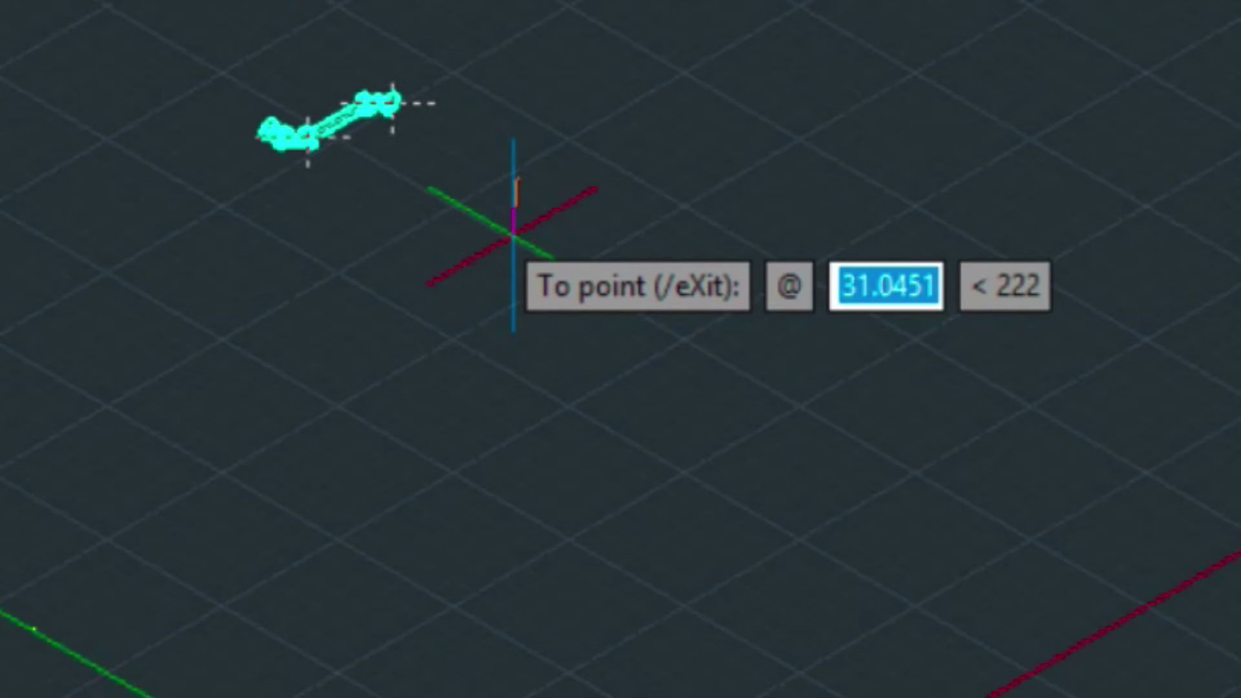
# Draw the long pipe leg from the upper elbow past the right-hand flange, running down-left
pyautogui.scroll(3, 498, 213)
pyautogui.scroll(-3, 489, 206)
pyautogui.moveTo(489, 205); pyautogui.dragTo(801, 327, button='middle')
pyautogui.scroll(2, 801, 327)
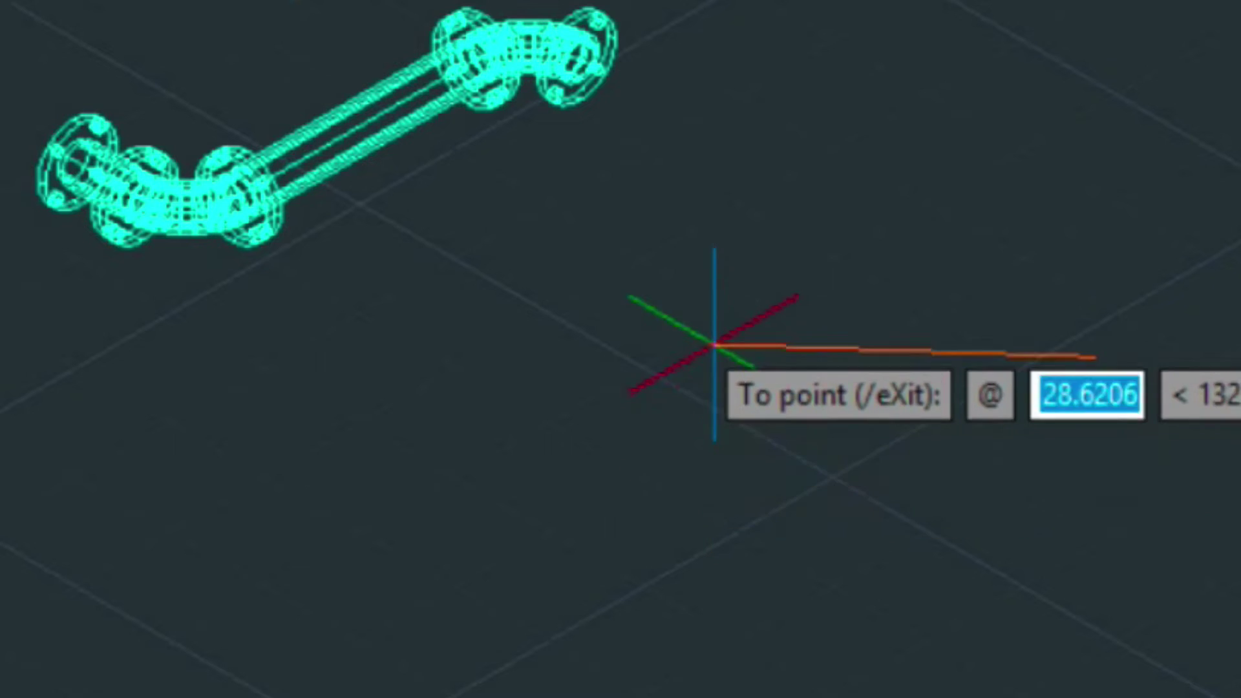
pyautogui.click(478, 681)
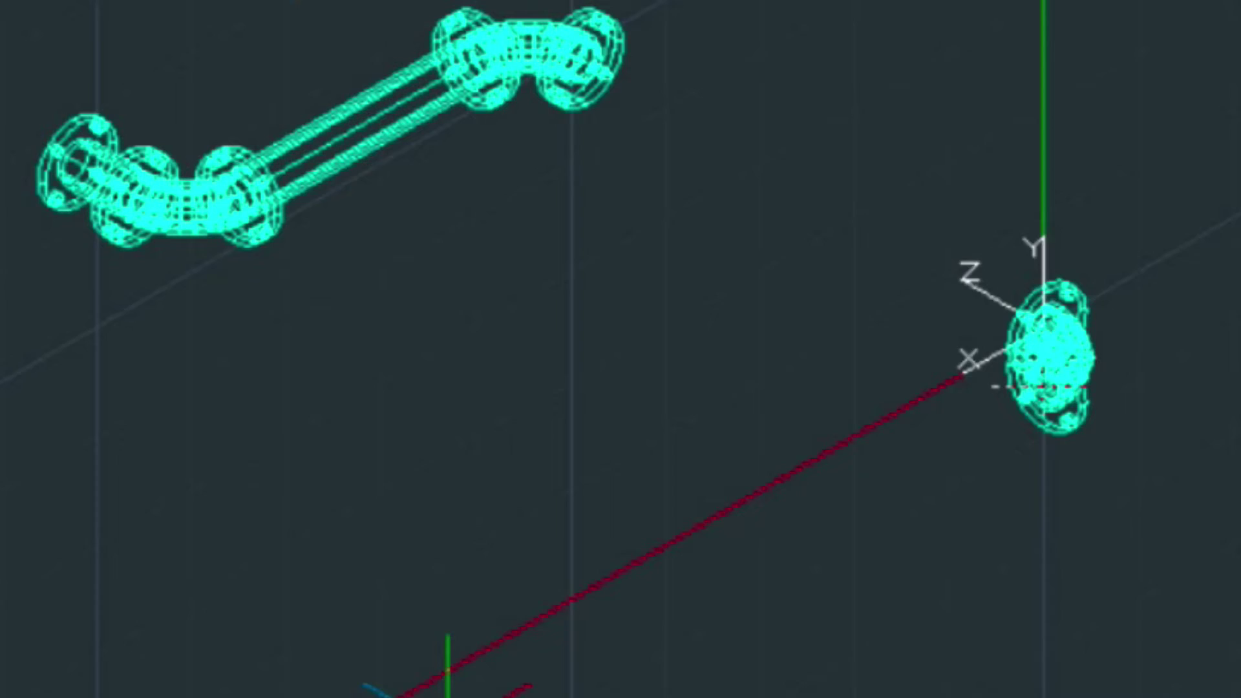
pyautogui.click(994, 386)
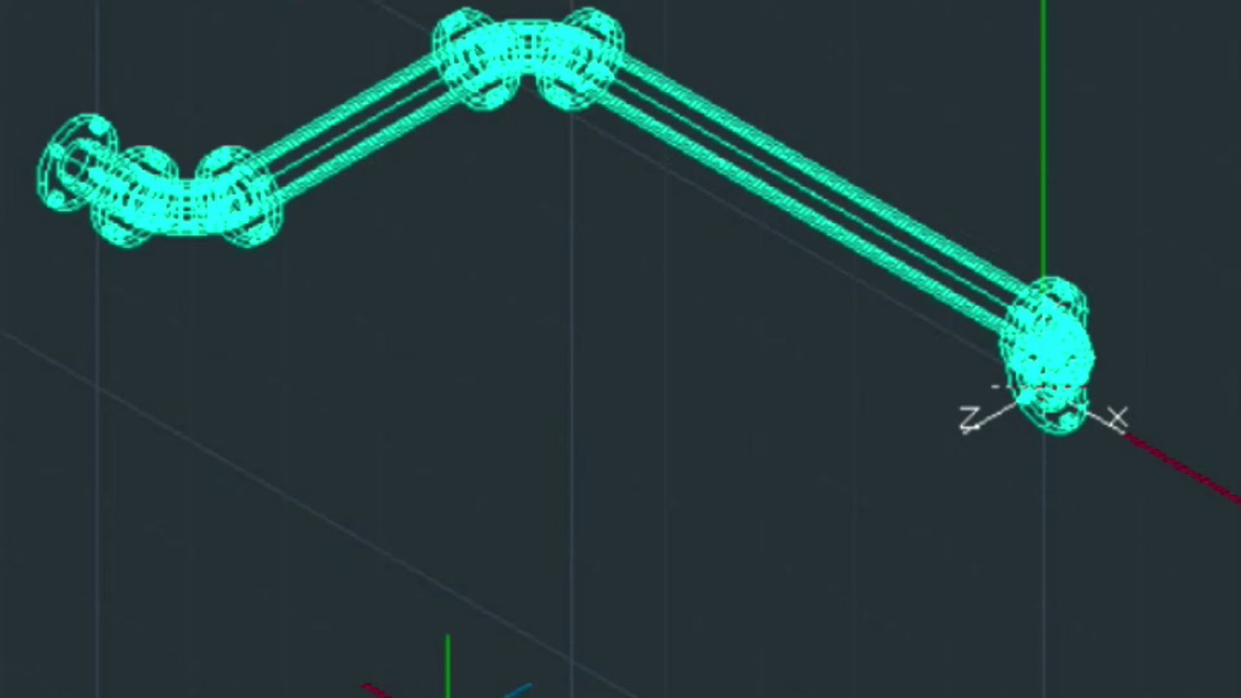
pyautogui.click(207, 213)
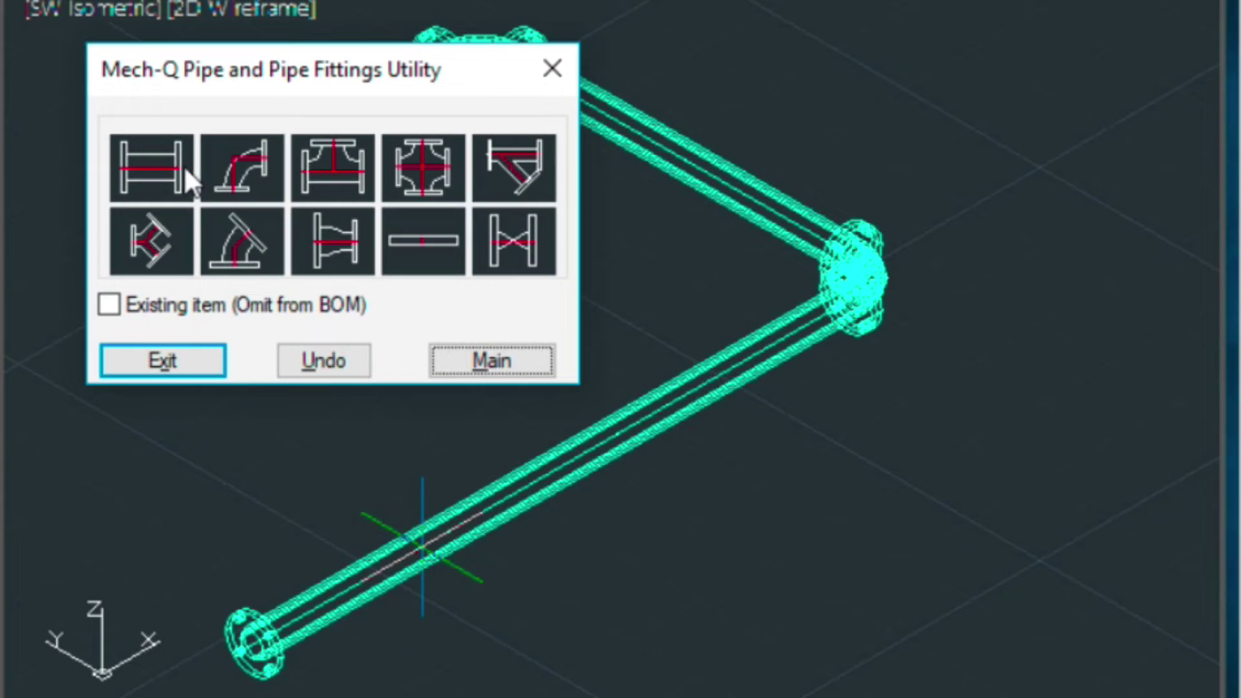
# Close the pipe utility and erase the upper-right straight pipe
pyautogui.click(560, 76)
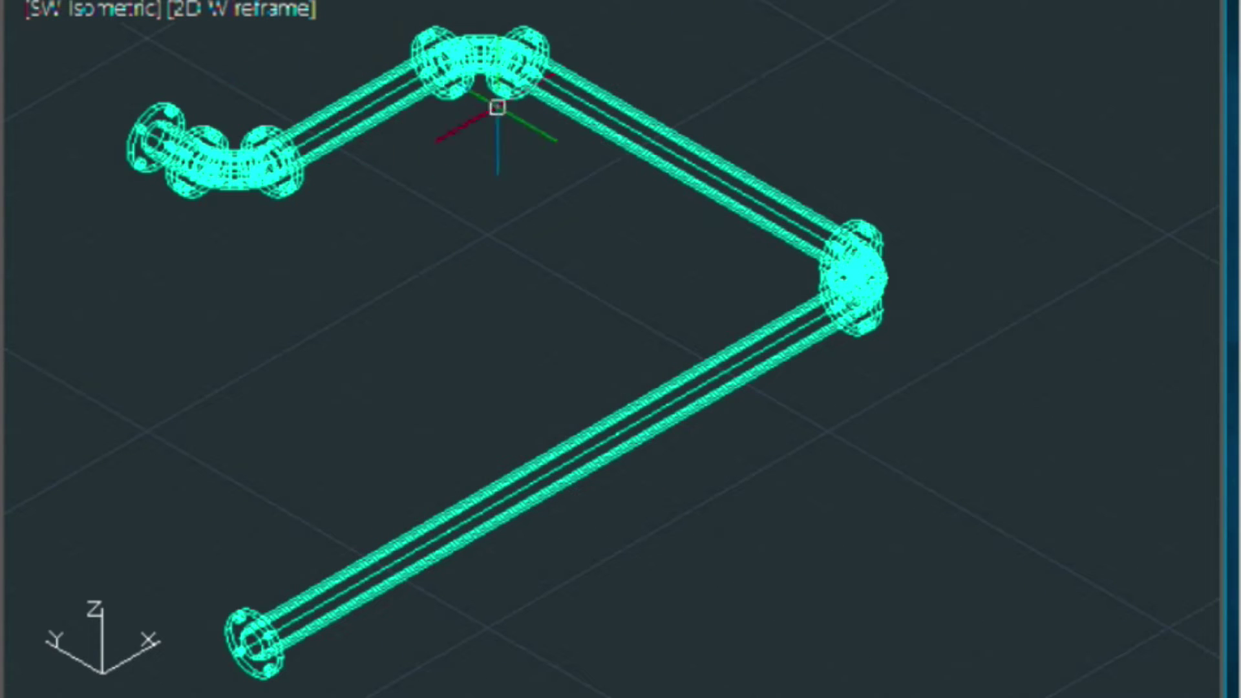
pyautogui.moveTo(407, 397); pyautogui.dragTo(475, 392, button='middle')
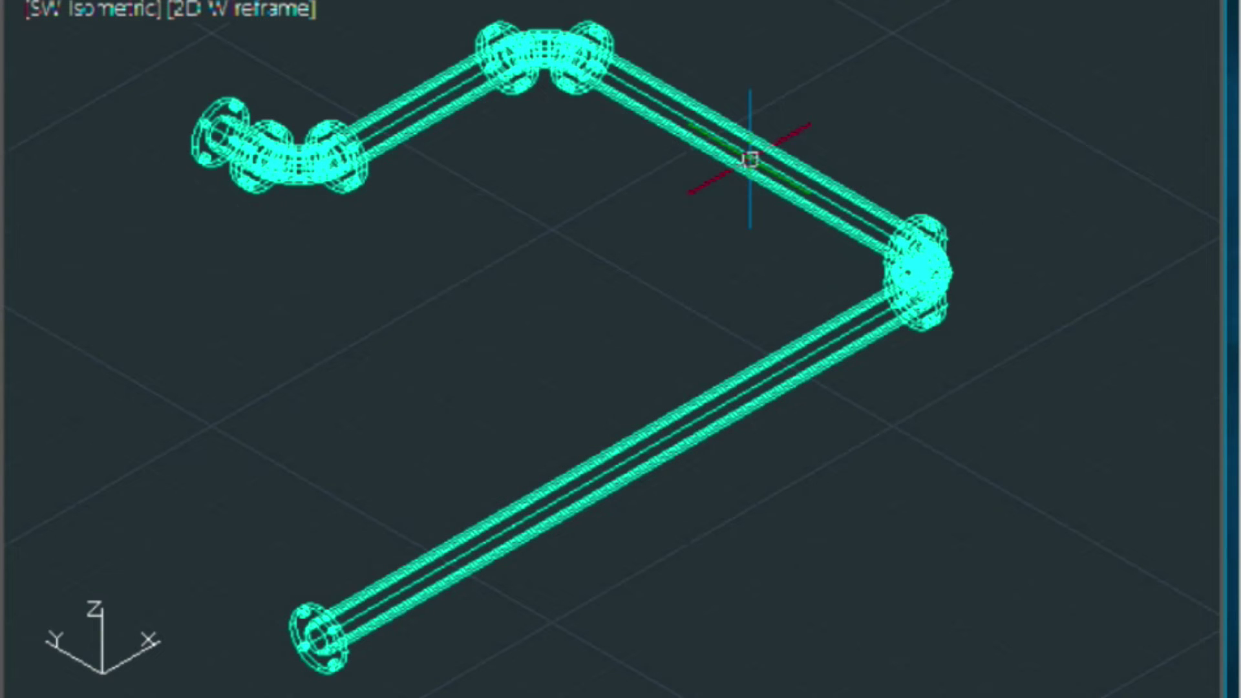
pyautogui.click(750, 160)
pyautogui.write('E')
pyautogui.press('Return')
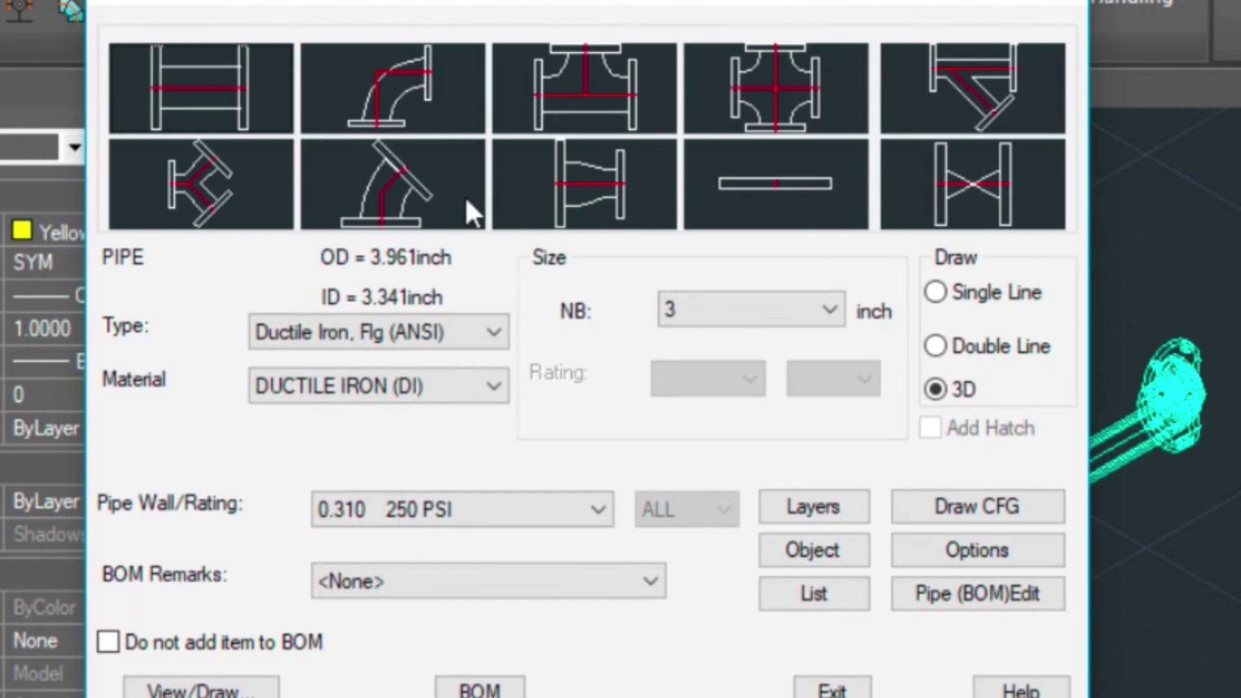
# Set up a Gate Valve with an overall length of 11.675
pyautogui.click(976, 177)
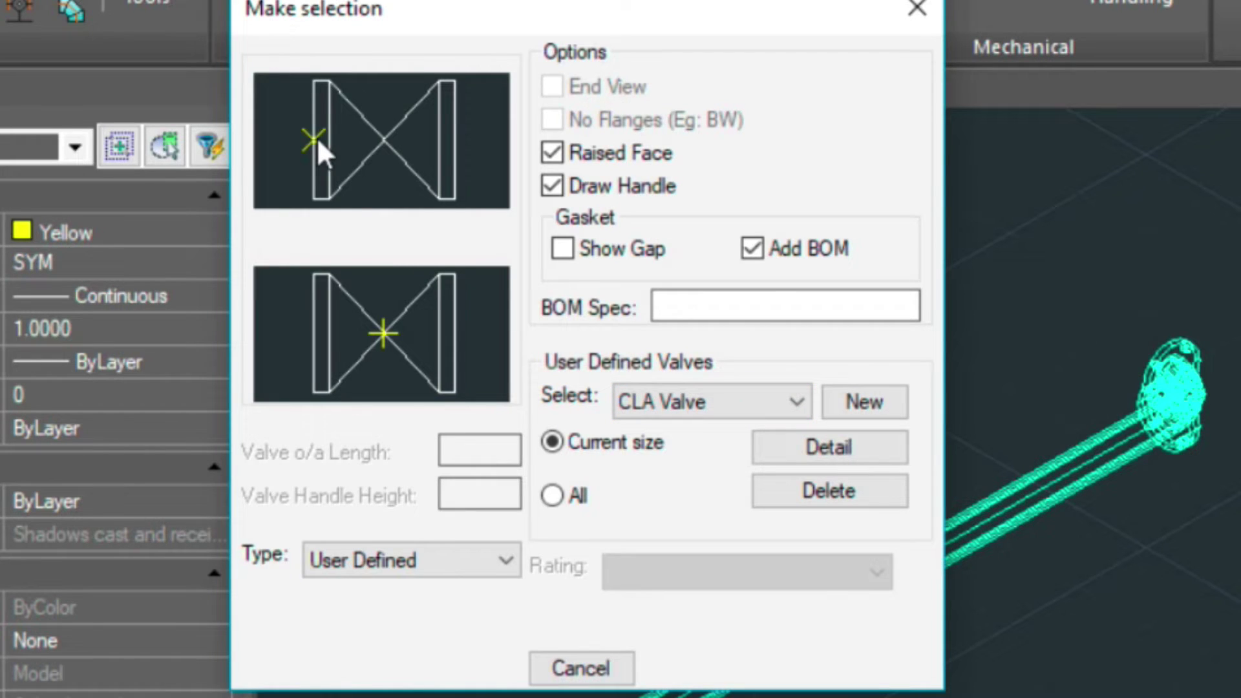
pyautogui.click(368, 564)
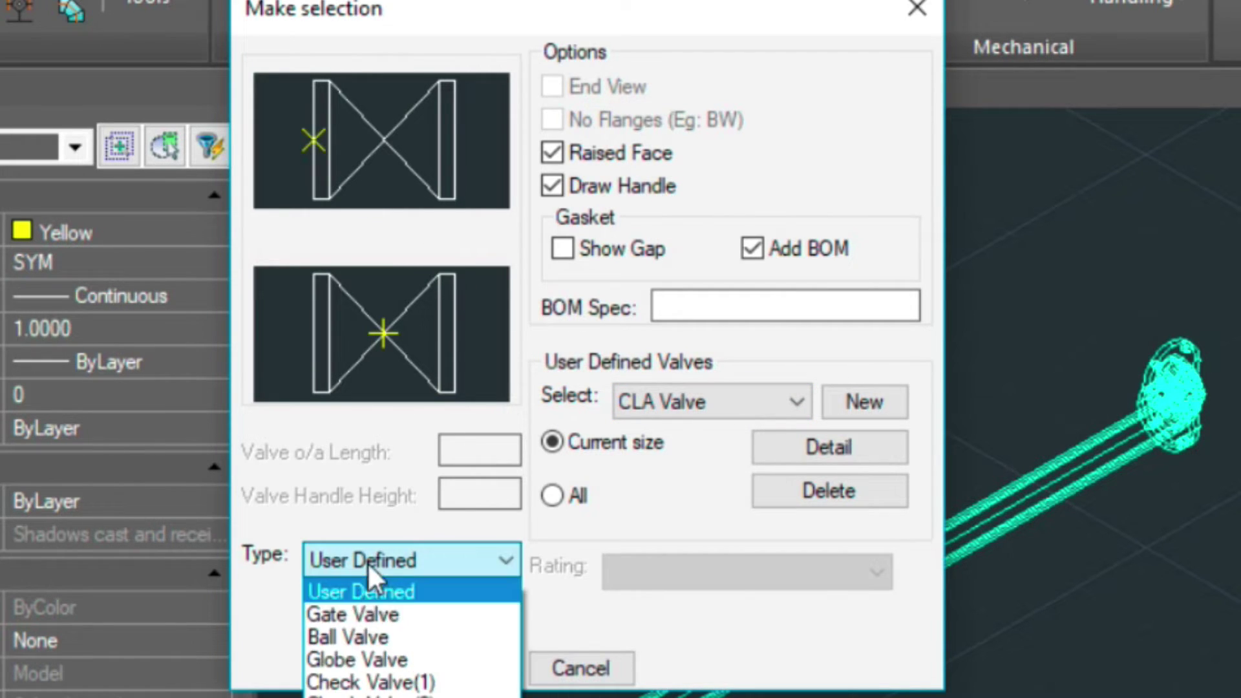
pyautogui.click(358, 614)
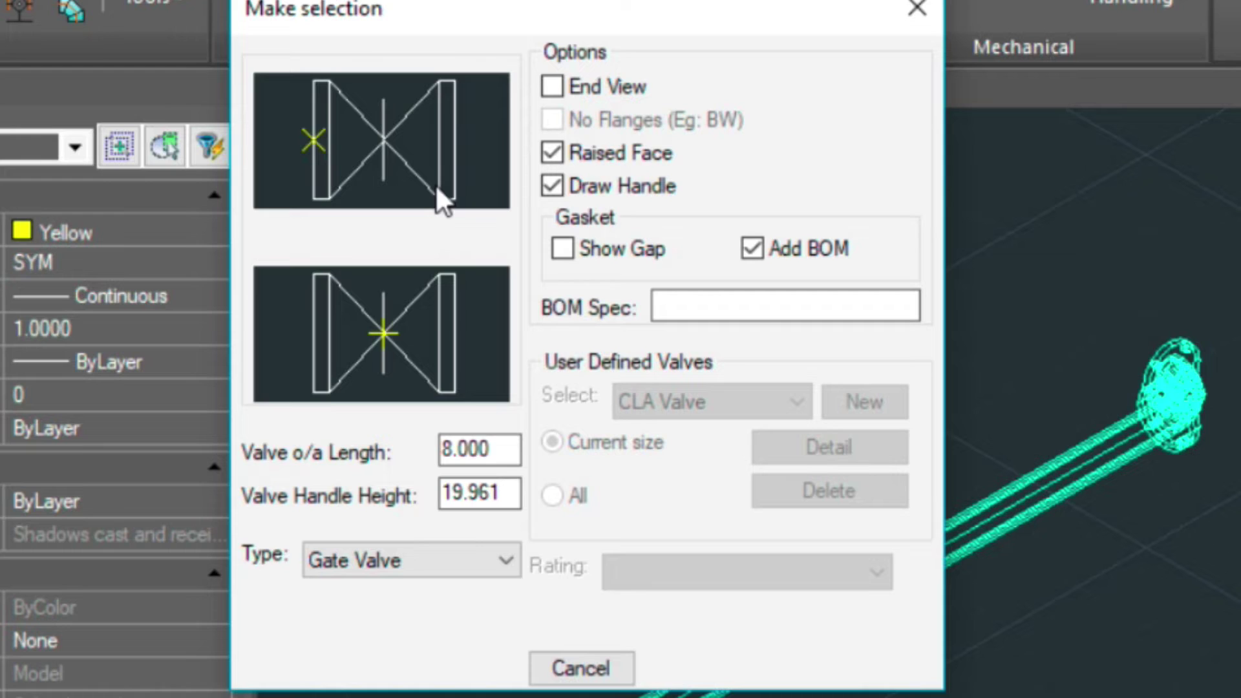
pyautogui.doubleClick(473, 446)
pyautogui.write('11.675')
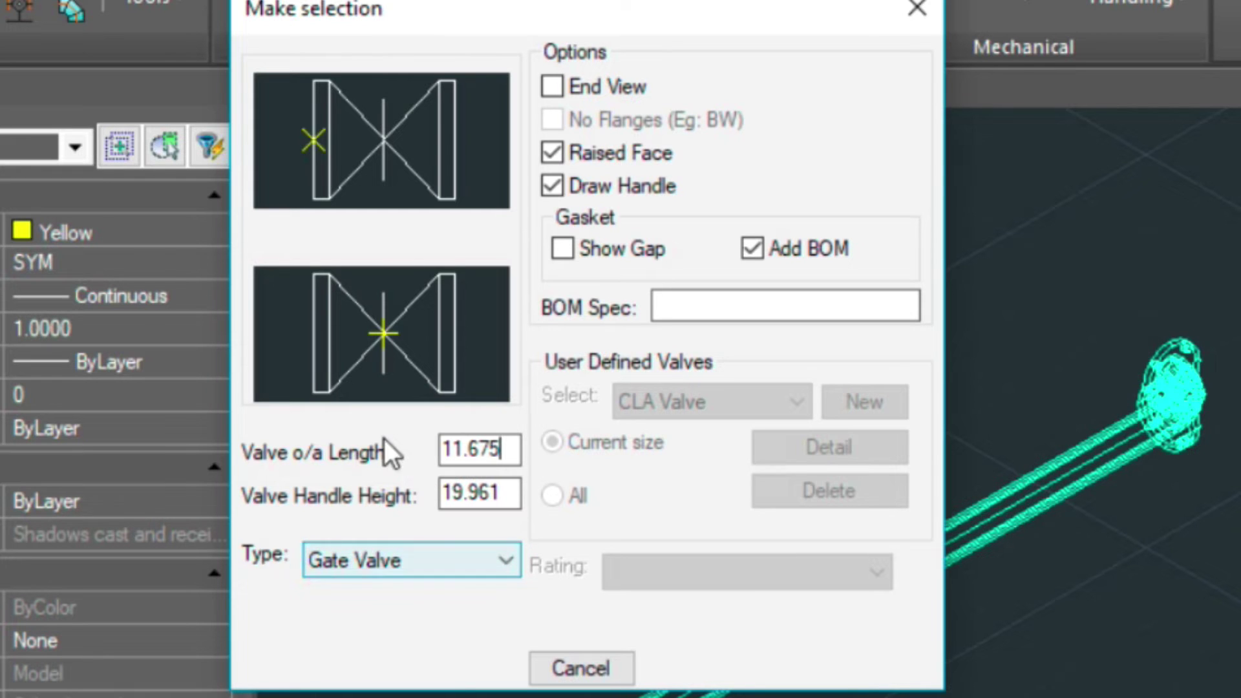
# Install the gate valve at the flange centre, along the pipe, with its handwheel pointing up
pyautogui.click(326, 146)
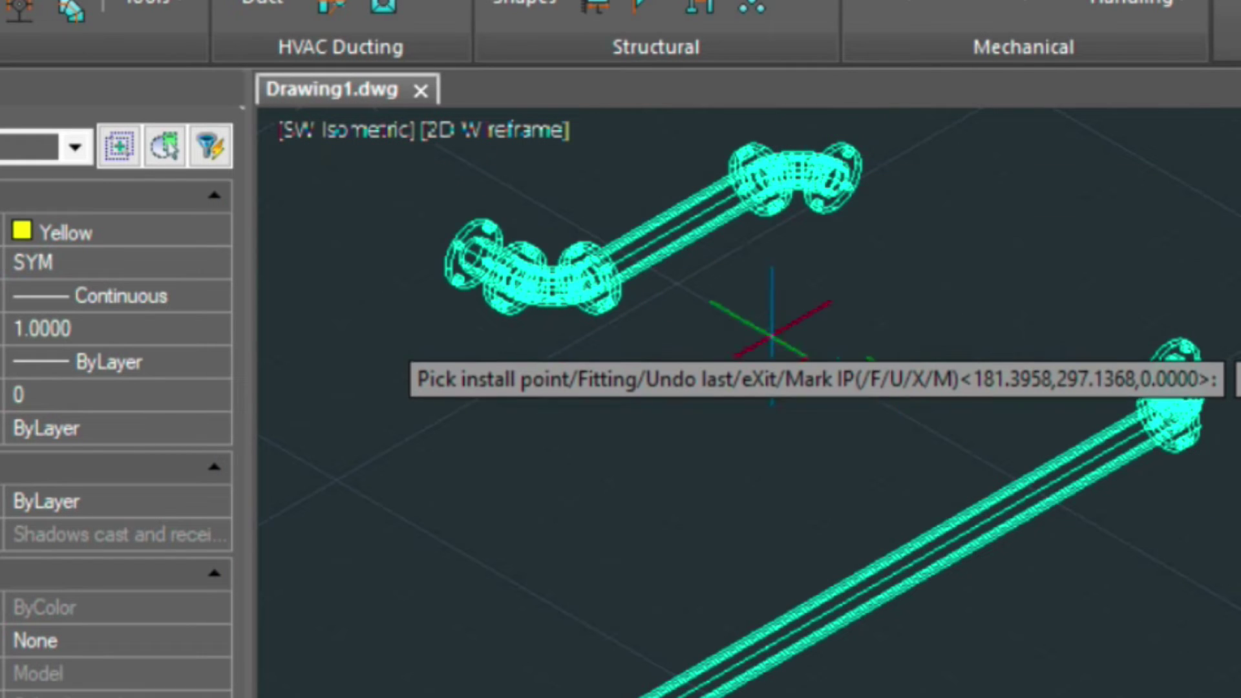
pyautogui.scroll(5, 943, 305)
pyautogui.moveTo(919, 378); pyautogui.dragTo(407, 498, button='middle')
pyautogui.scroll(2, 401, 493)
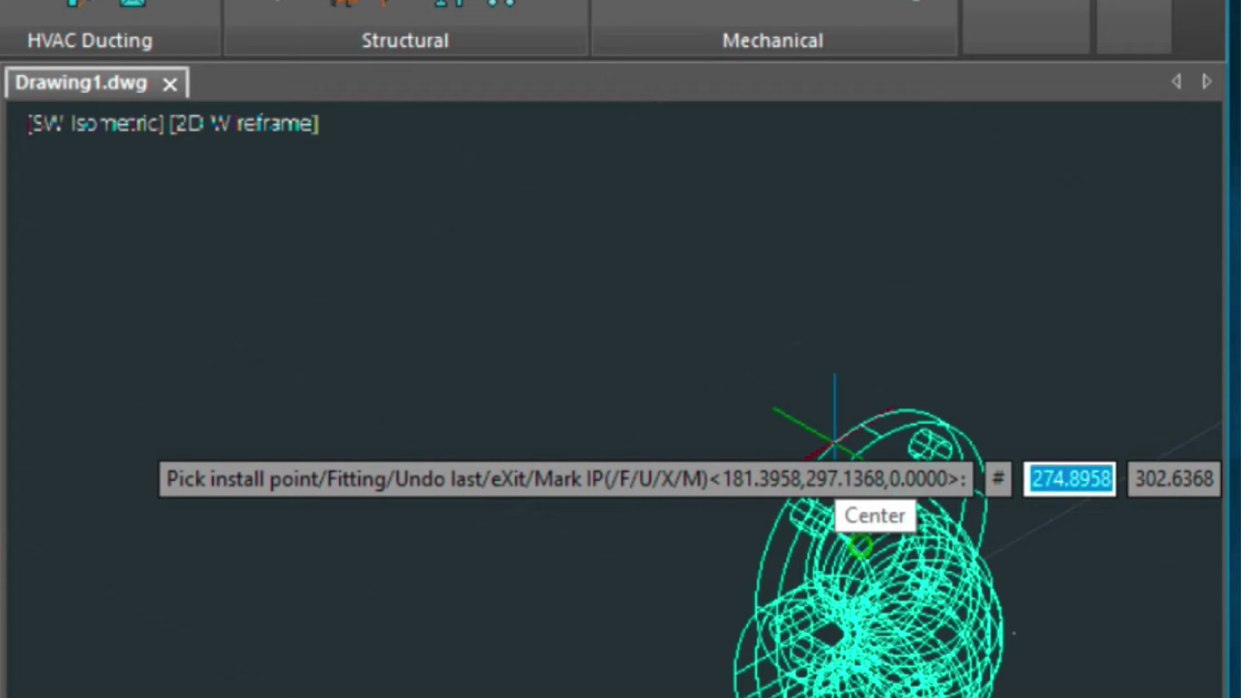
pyautogui.click(834, 442)
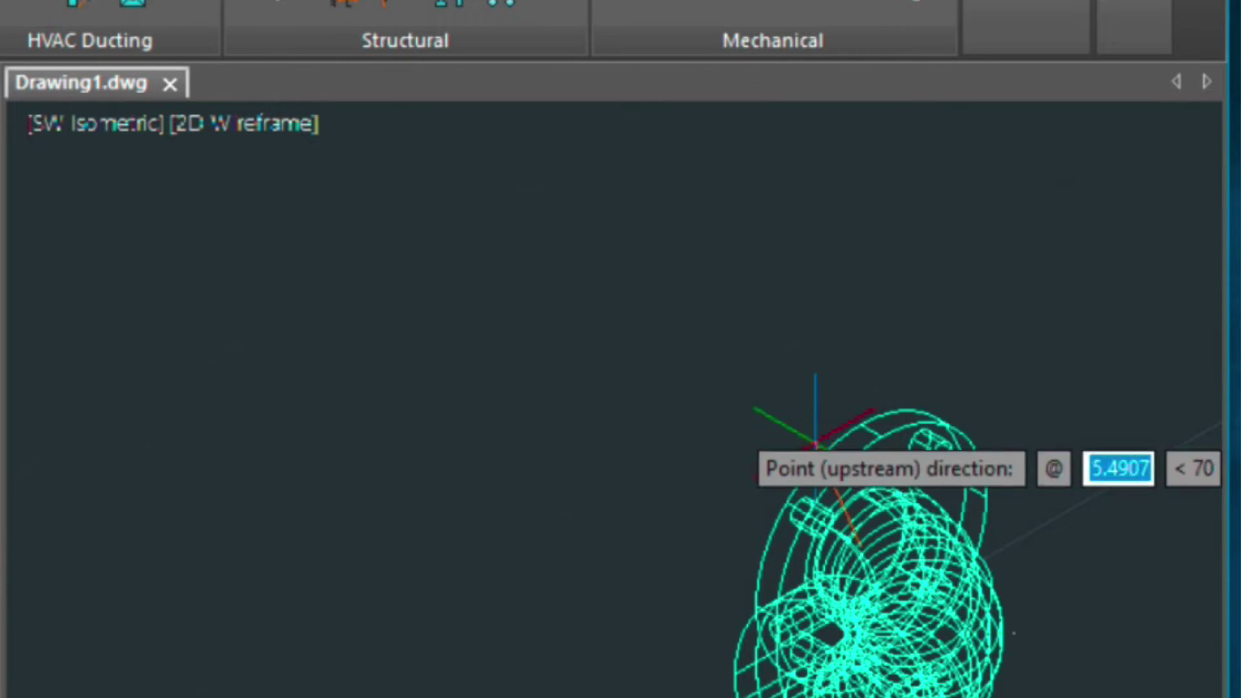
pyautogui.scroll(-4, 658, 409)
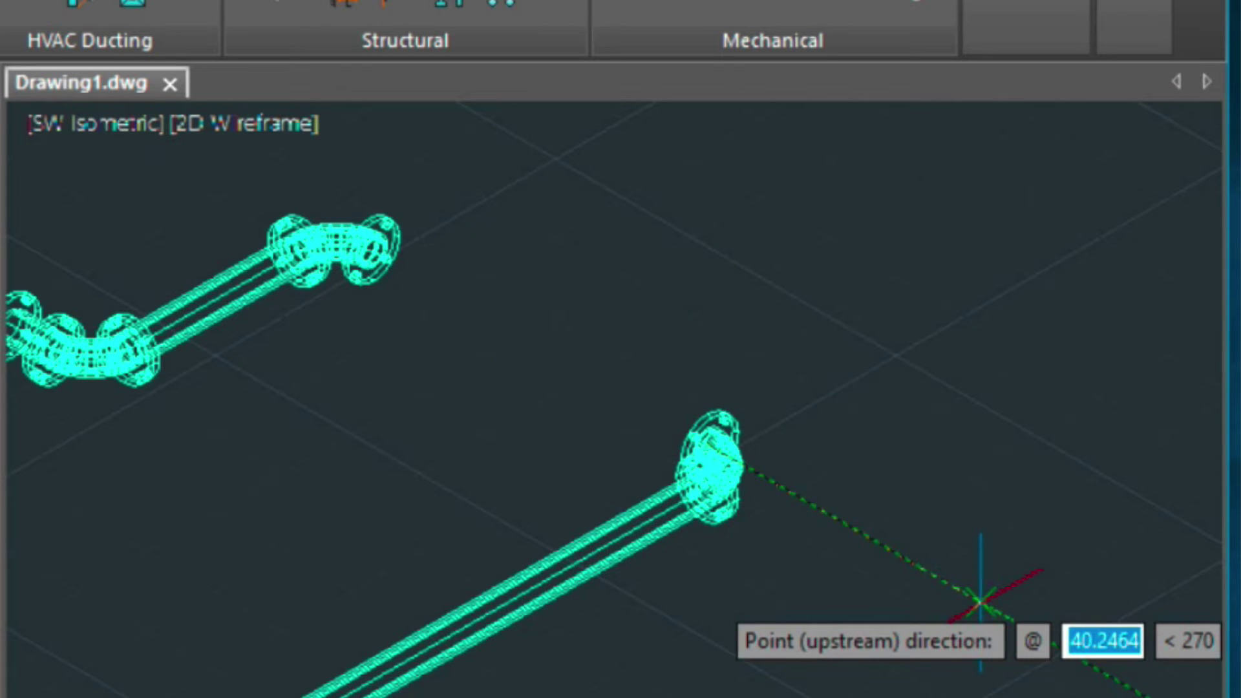
pyautogui.click(981, 601)
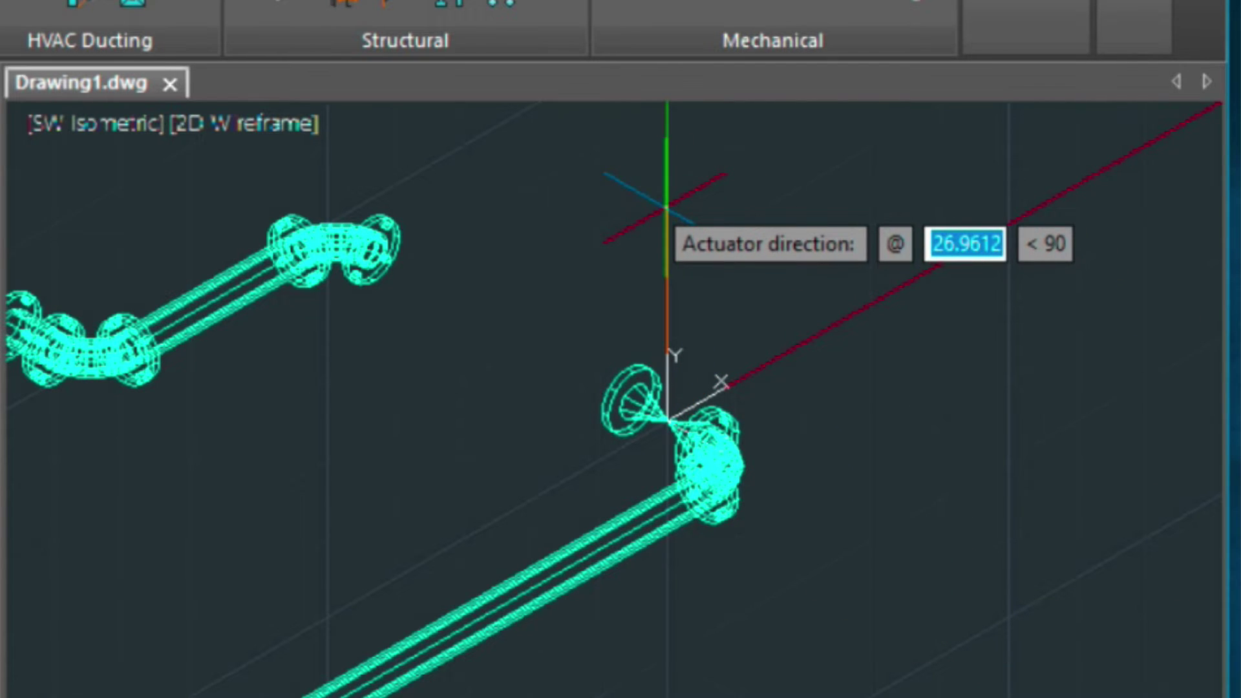
pyautogui.click(666, 207)
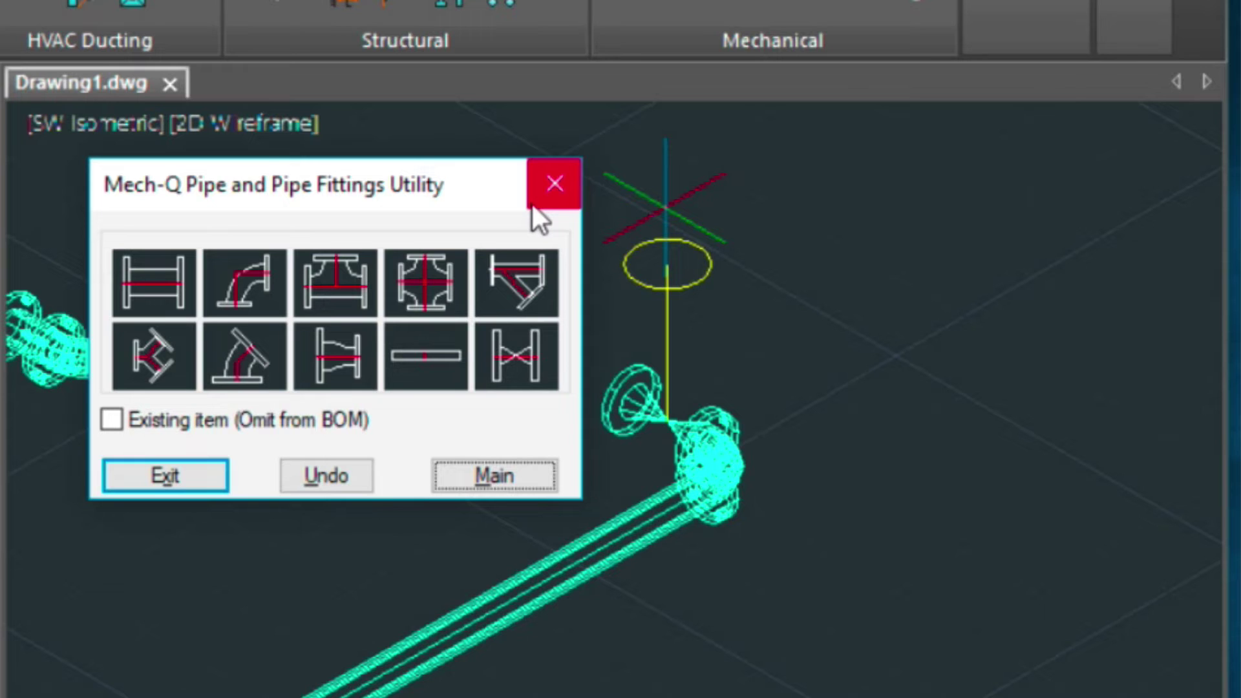
# Add an 18-long pipe from the valve end and exit the pipe fittings utility
pyautogui.click(204, 277)
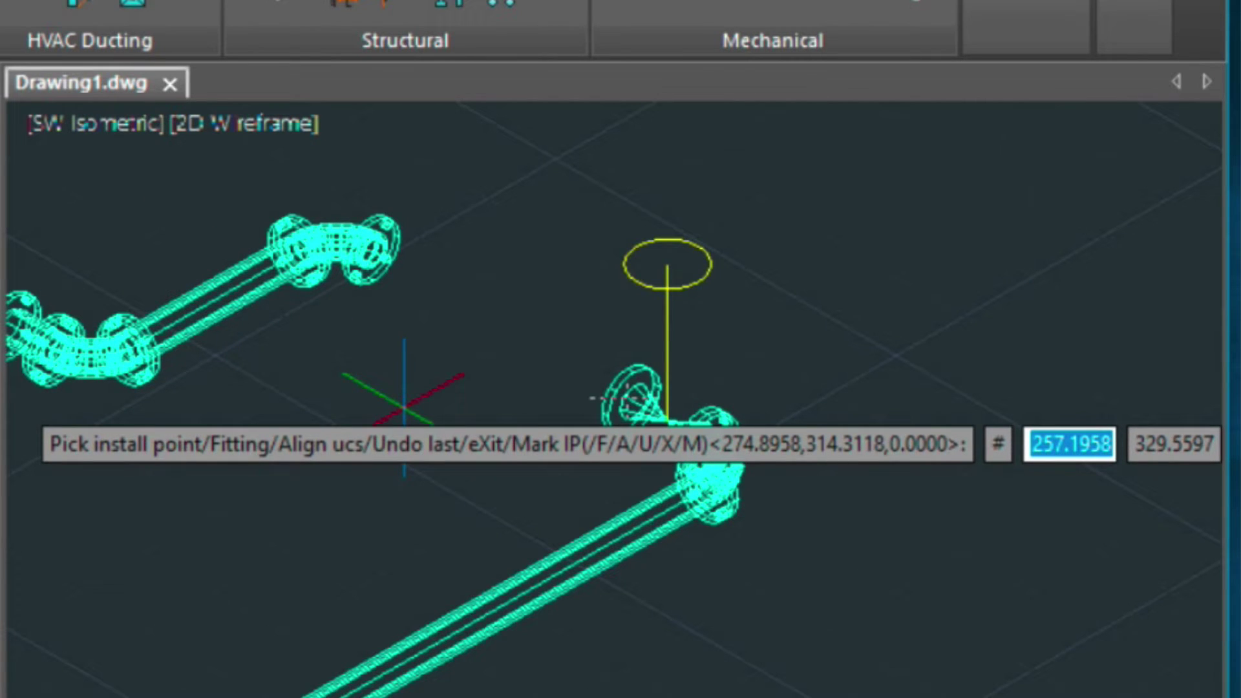
pyautogui.press('Return')
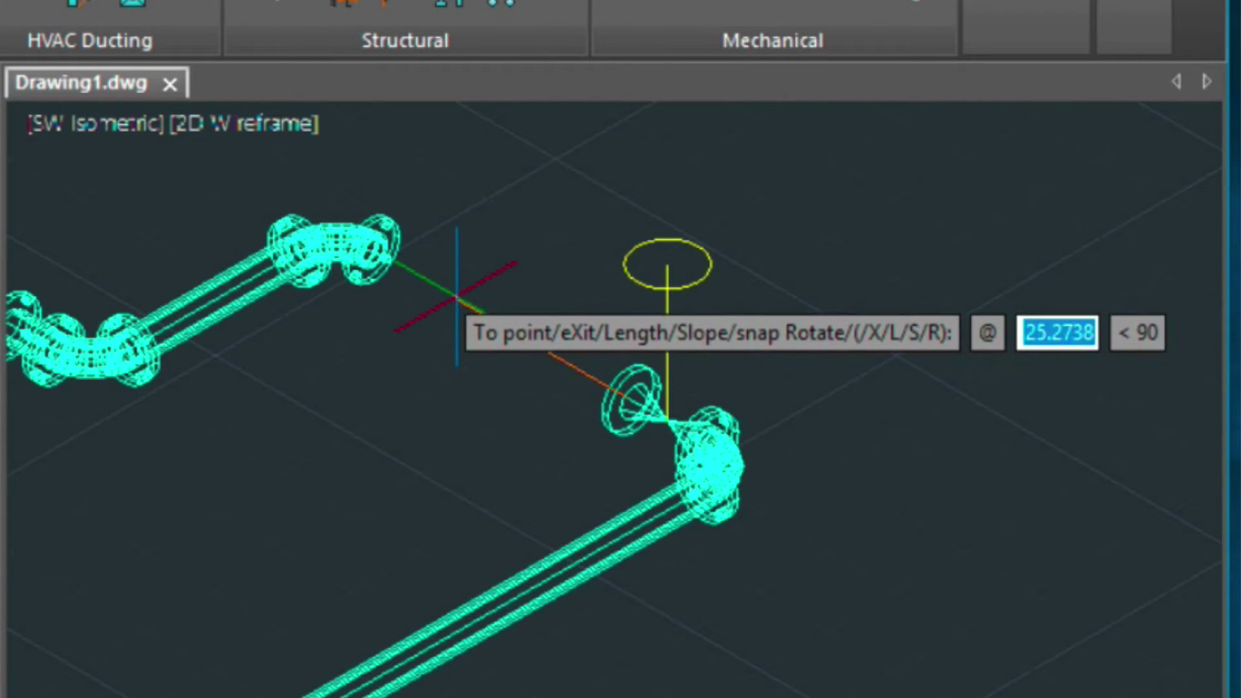
pyautogui.write('18')
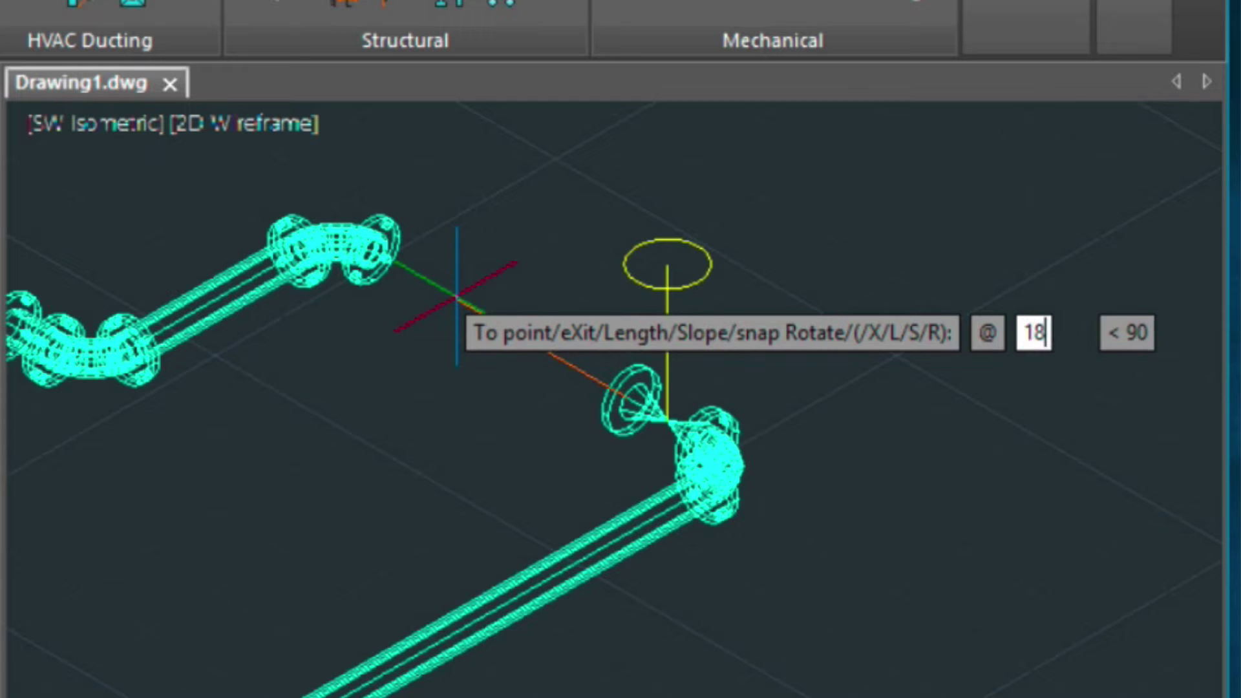
pyautogui.press('Return')
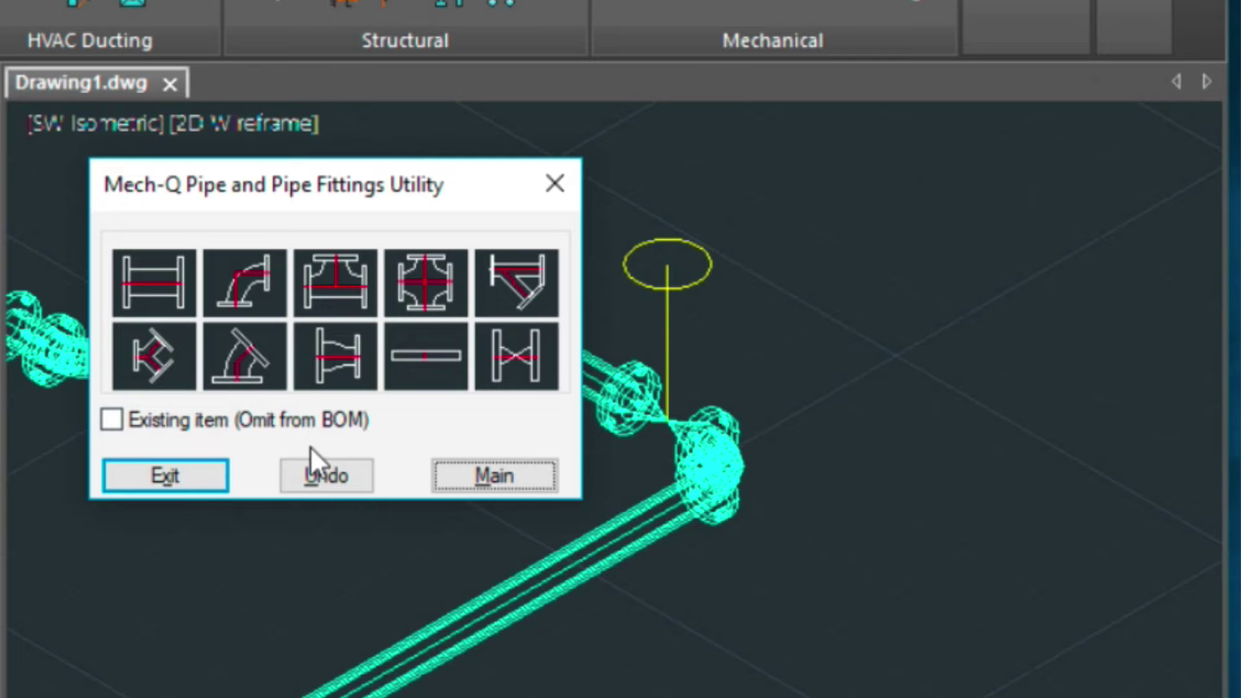
pyautogui.click(187, 471)
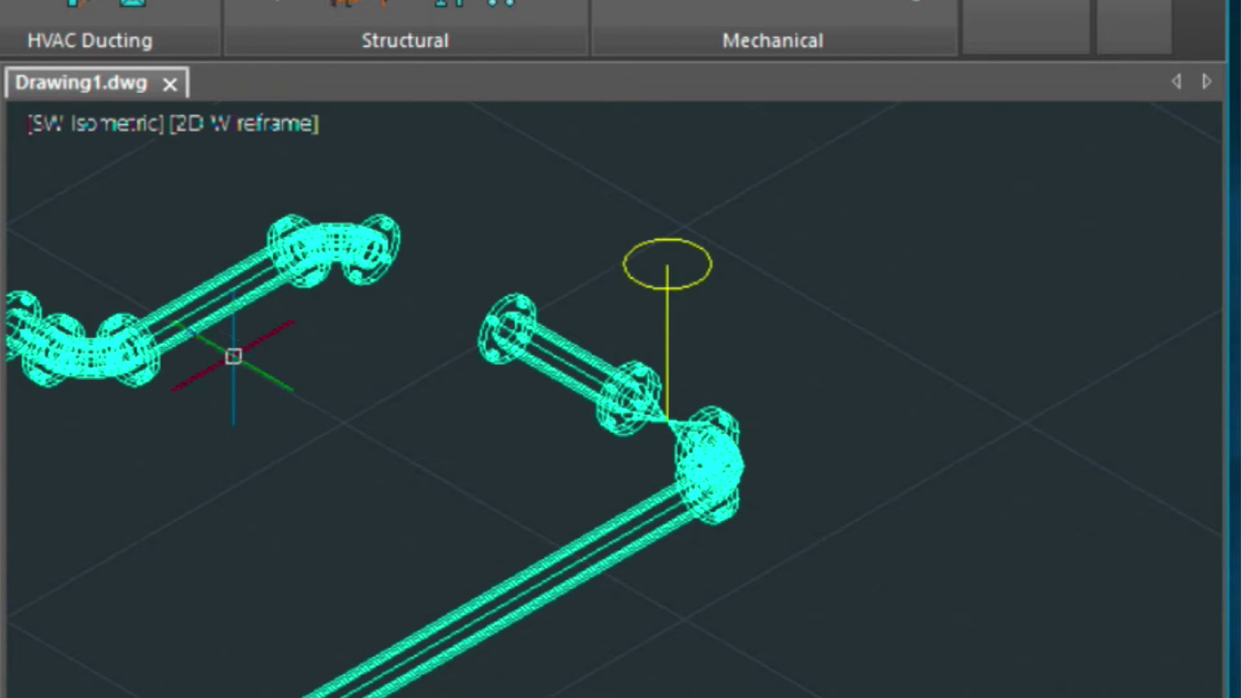
# Select the left pipe assembly and move it, by its end elbow, to the new position
pyautogui.moveTo(249, 360); pyautogui.dragTo(414, 443, button='middle')
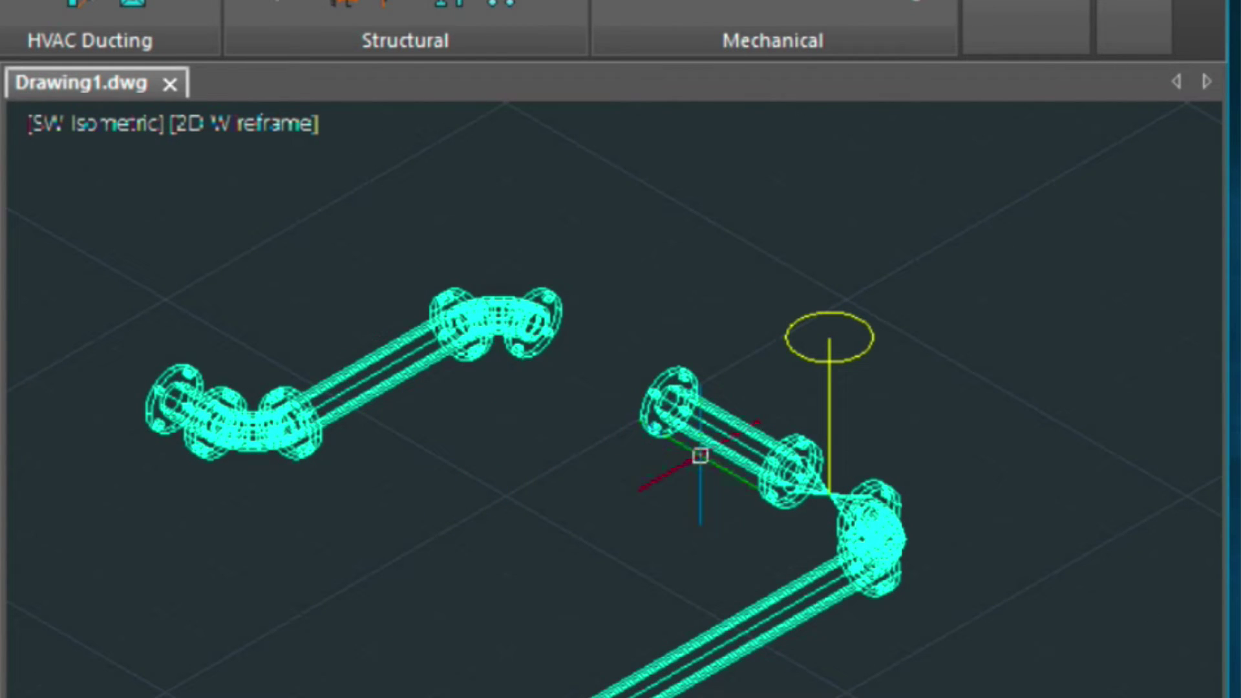
pyautogui.click(553, 482)
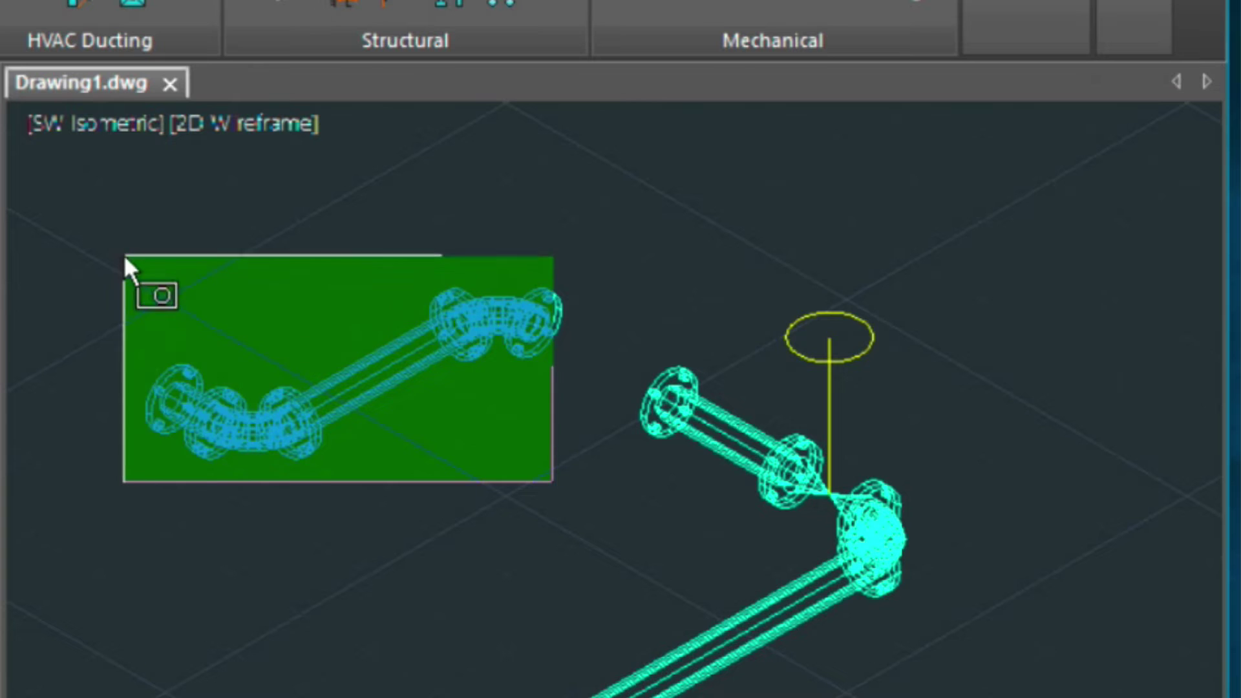
pyautogui.click(125, 257)
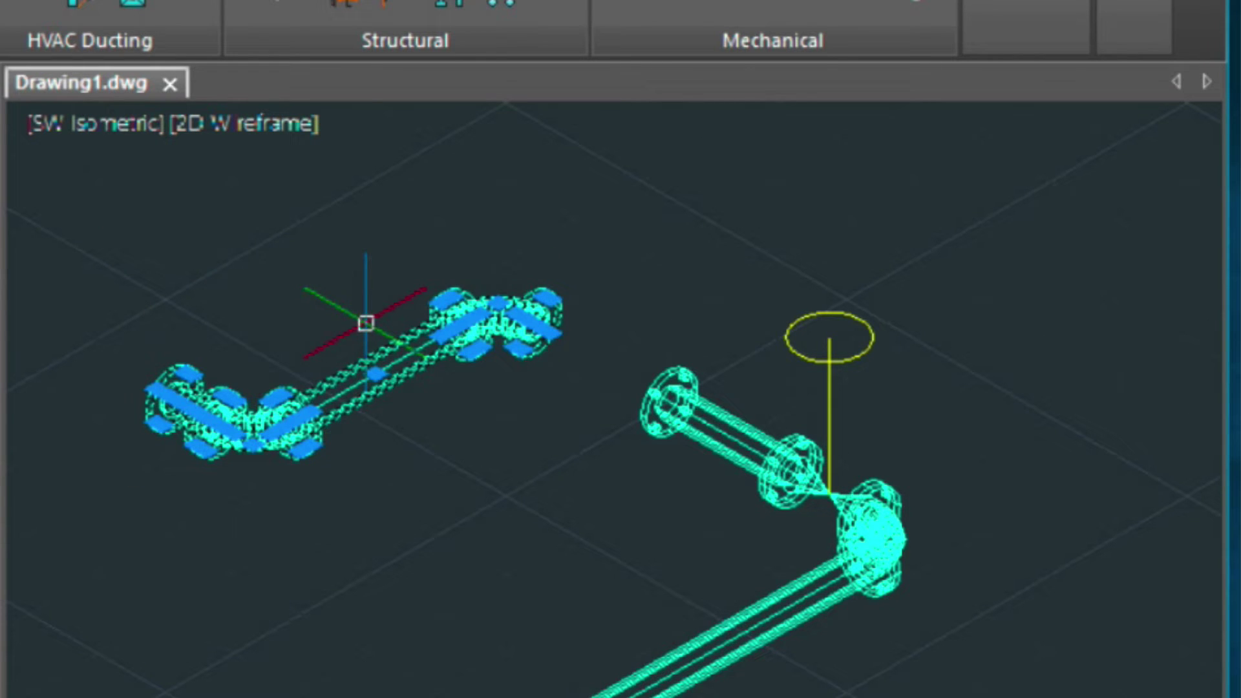
pyautogui.write('M')
pyautogui.press('Return')
pyautogui.scroll(4, 269, 277)
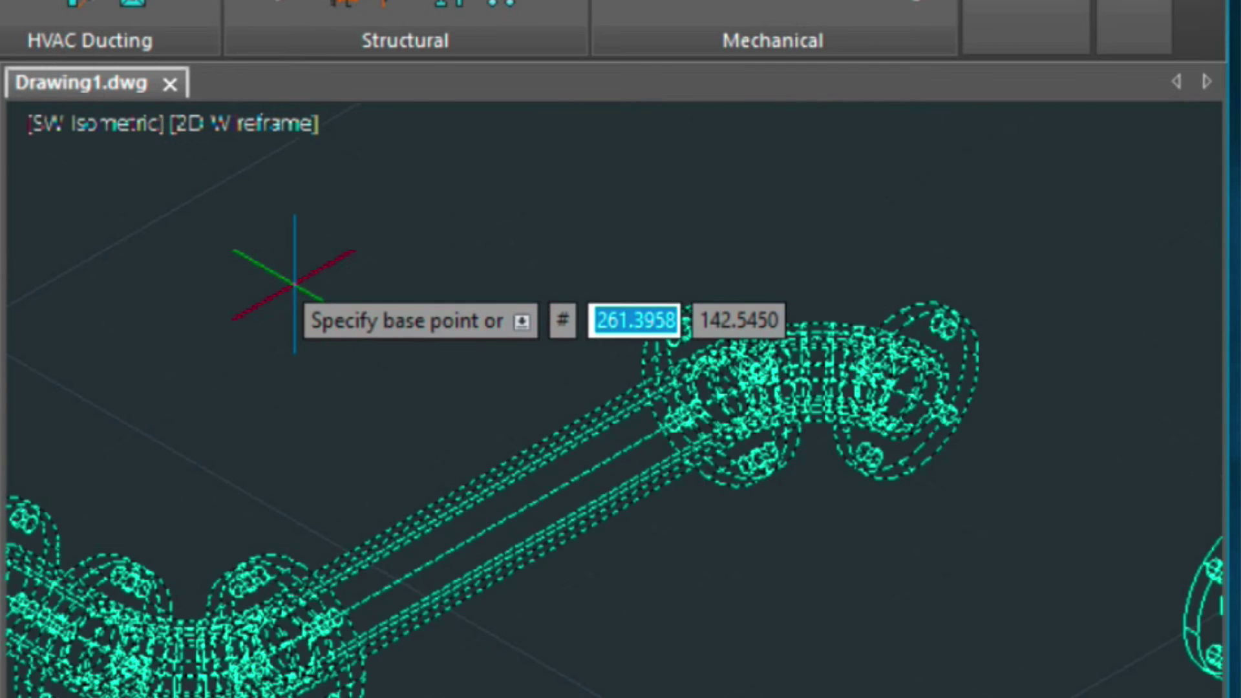
pyautogui.moveTo(776, 517); pyautogui.dragTo(615, 366, button='middle')
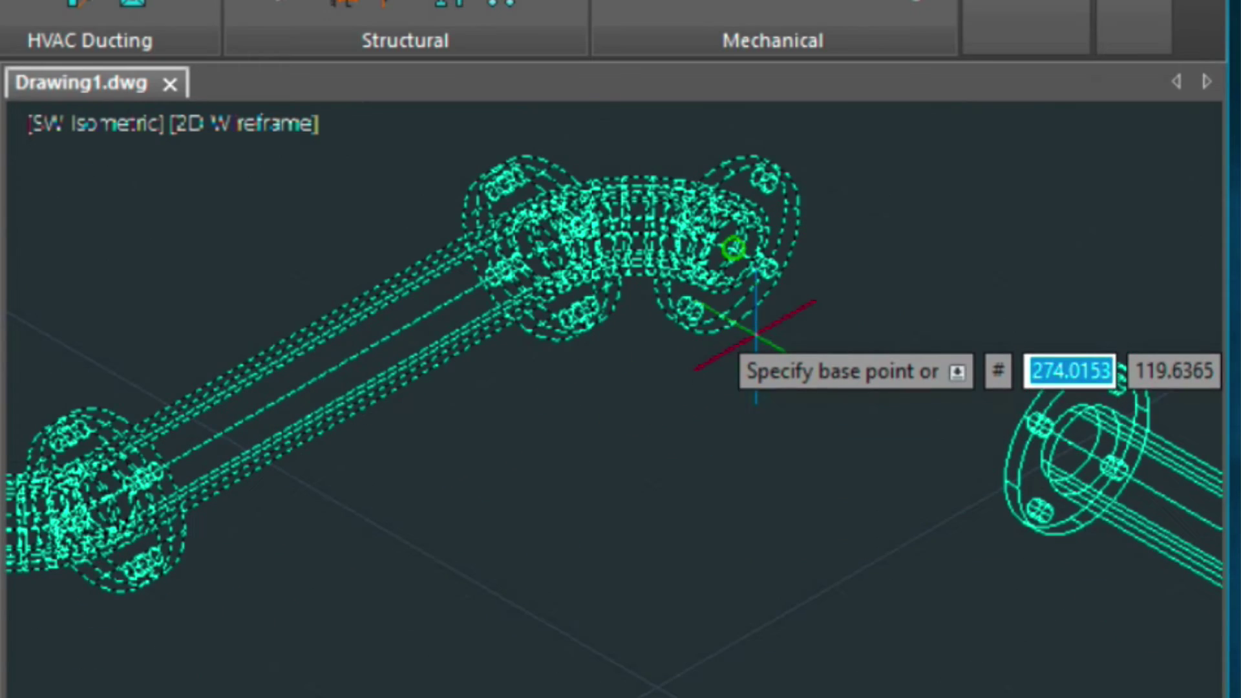
pyautogui.click(760, 304)
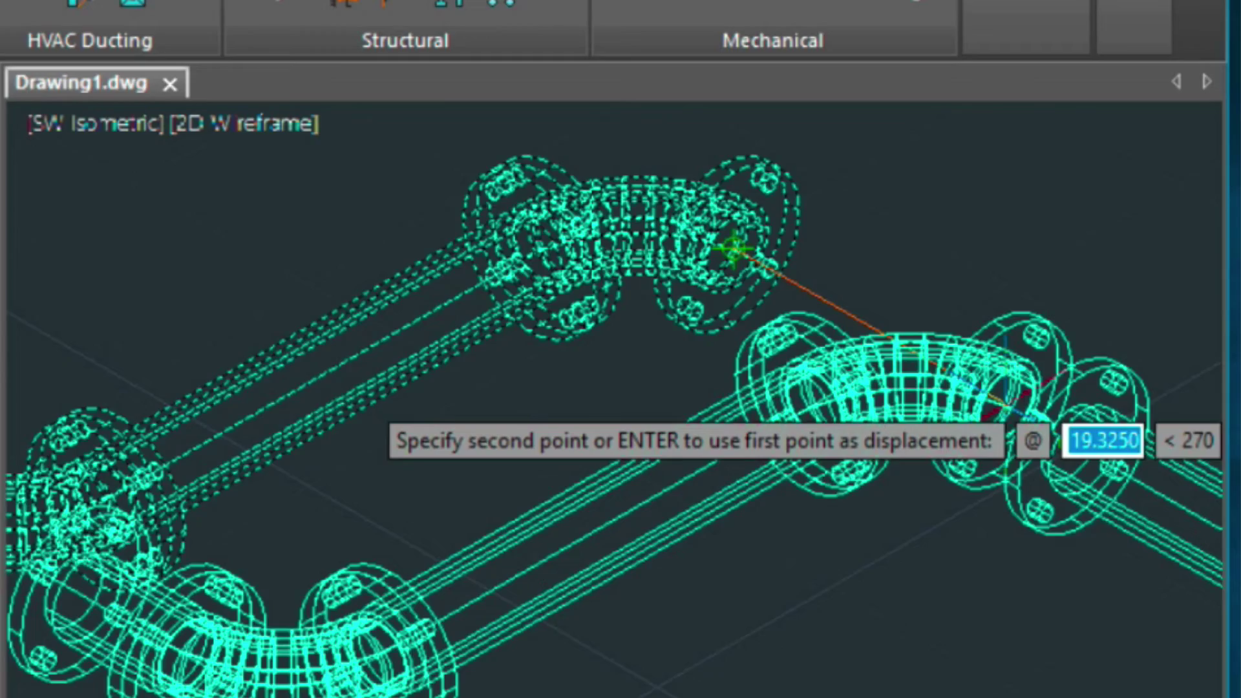
pyautogui.scroll(4, 1008, 402)
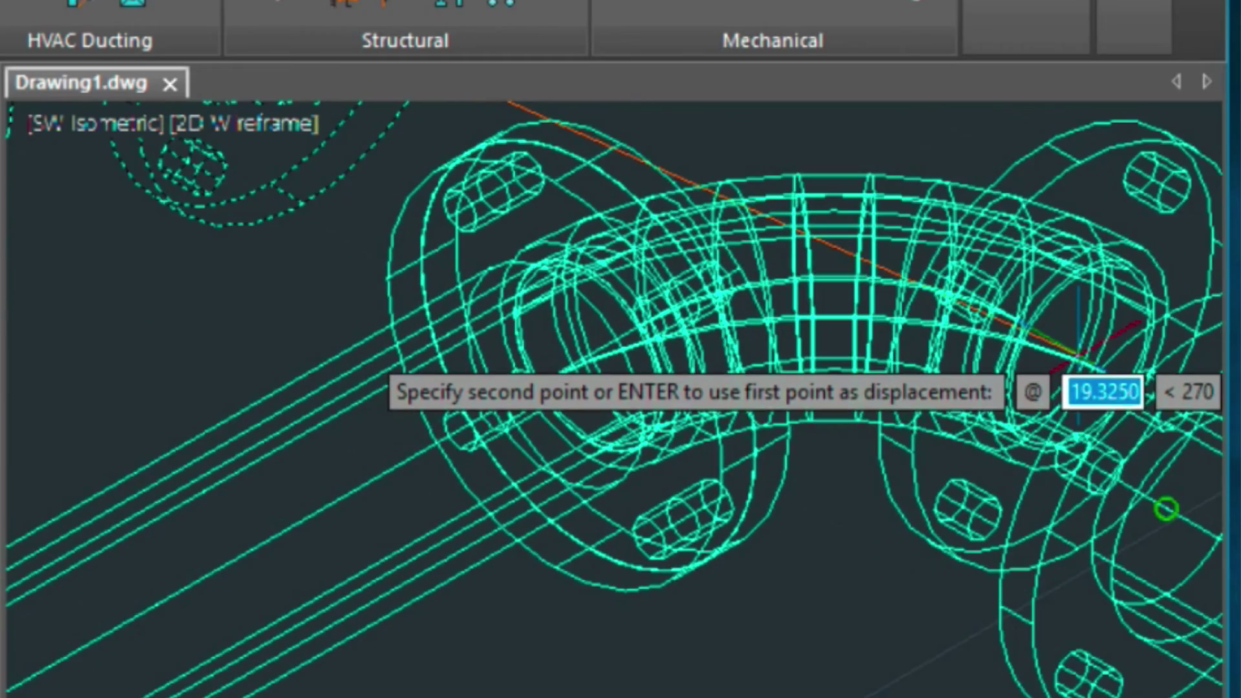
pyautogui.click(1167, 509)
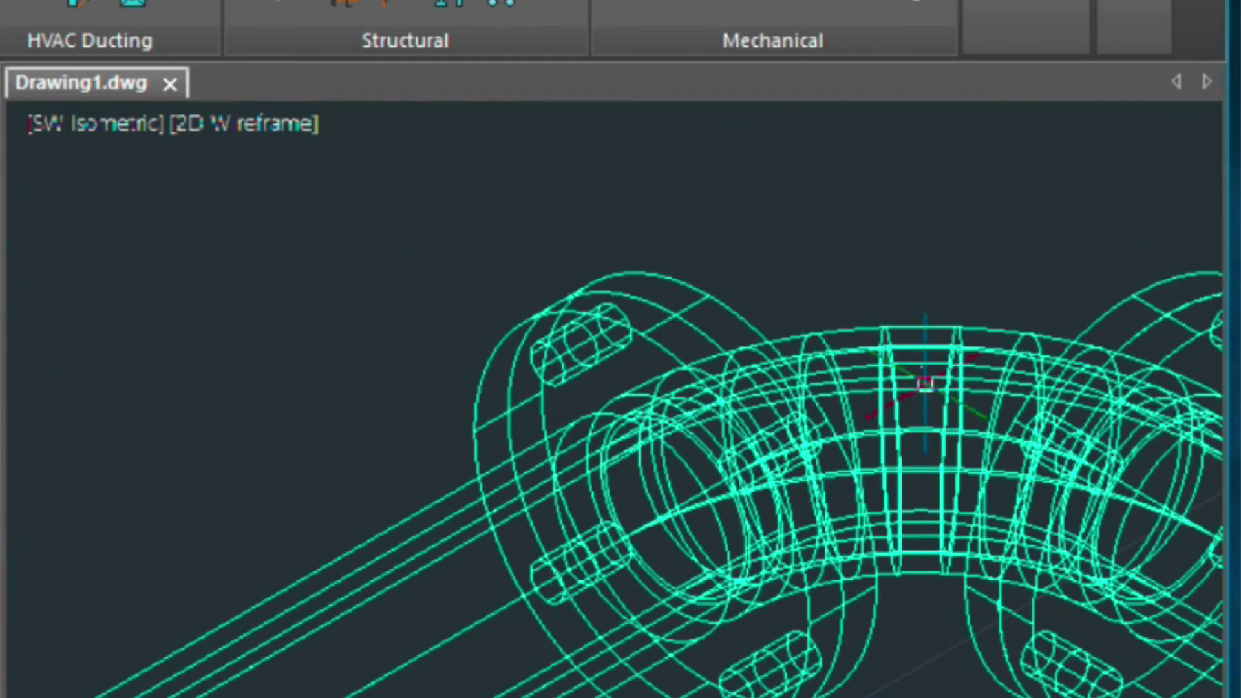
pyautogui.scroll(-5, 850, 388)
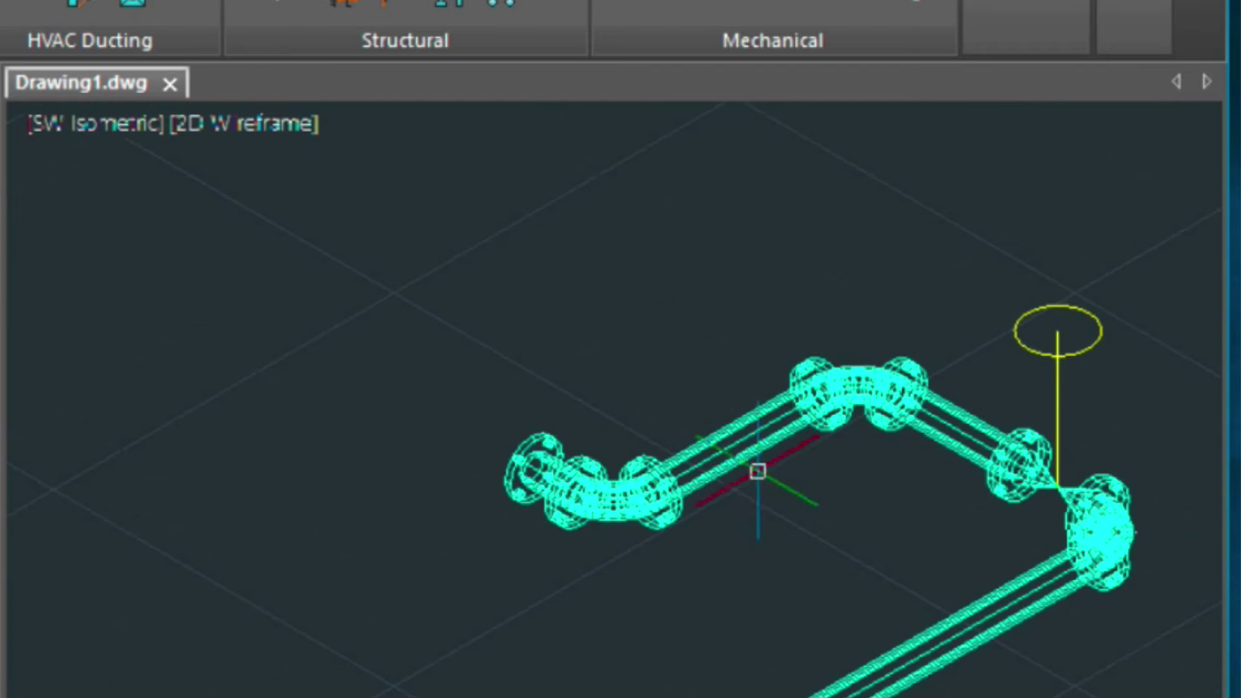
pyautogui.moveTo(757, 472)
pyautogui.mouseDown(button='middle')
pyautogui.moveTo(582, 352)
pyautogui.moveTo(486, 256)
pyautogui.mouseUp(button='middle')
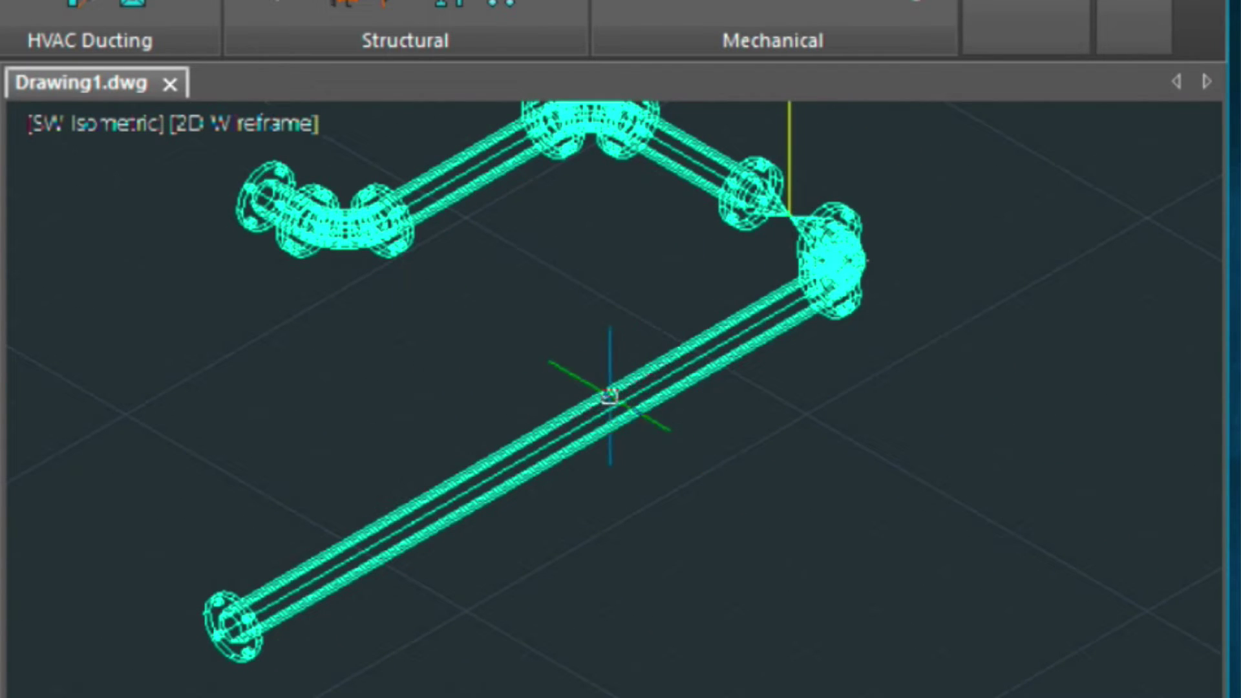
# Place the CLA Valve, default data, by its end on the lower pipe's flange with handle up
pyautogui.click(279, 616)
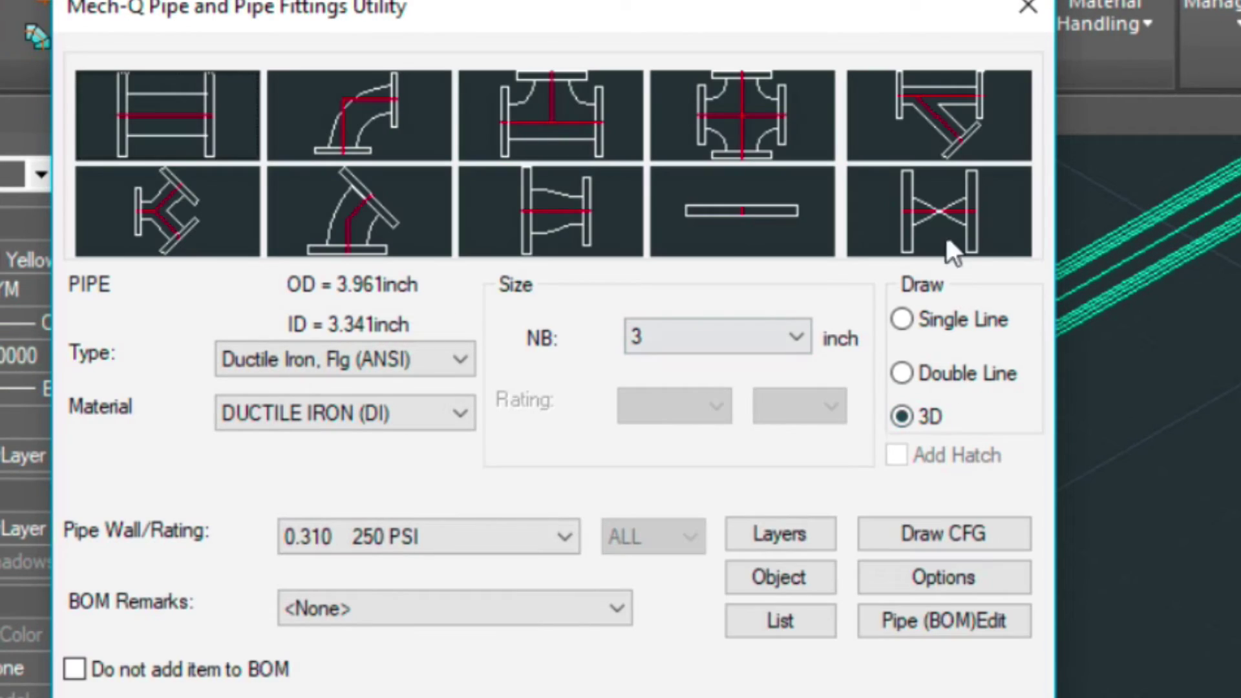
pyautogui.click(947, 200)
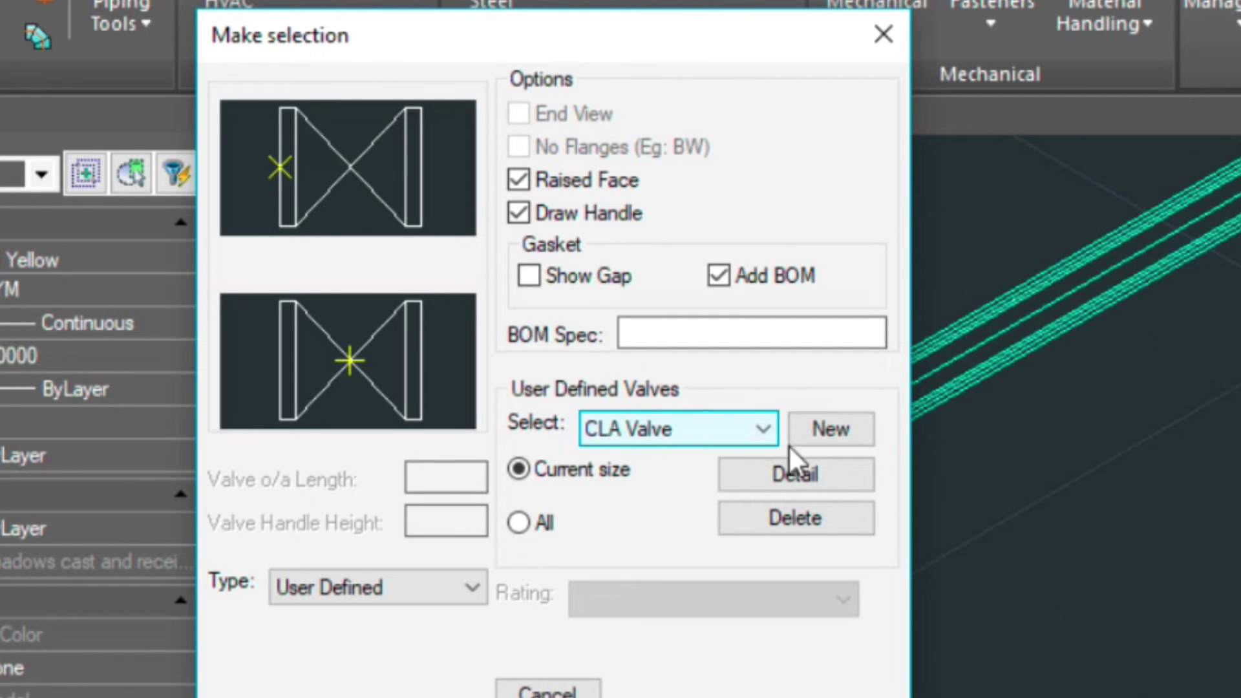
pyautogui.click(807, 476)
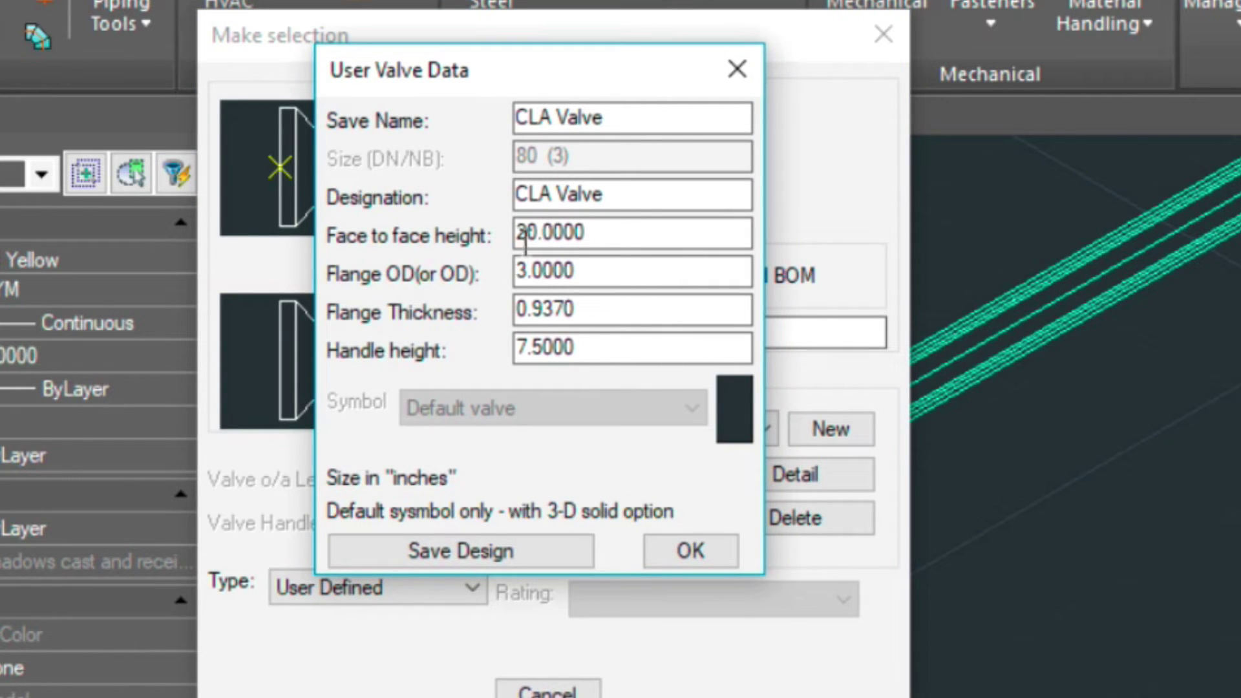
pyautogui.click(686, 550)
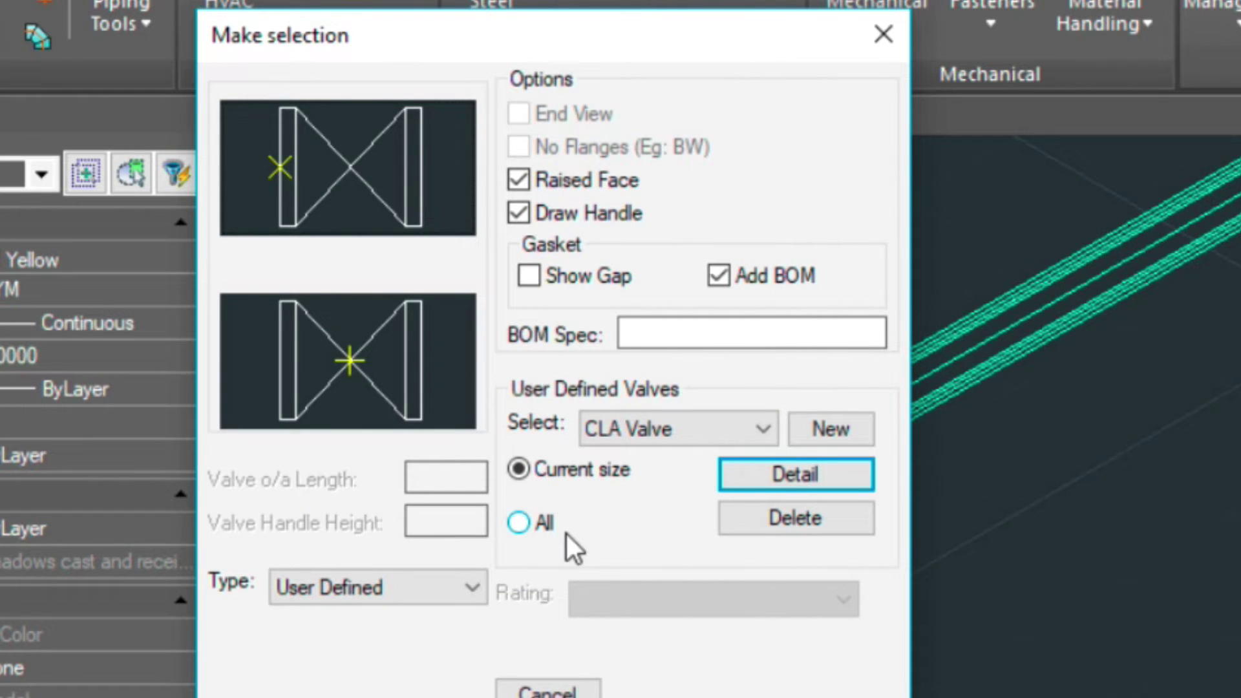
pyautogui.click(281, 160)
pyautogui.scroll(2, 354, 517)
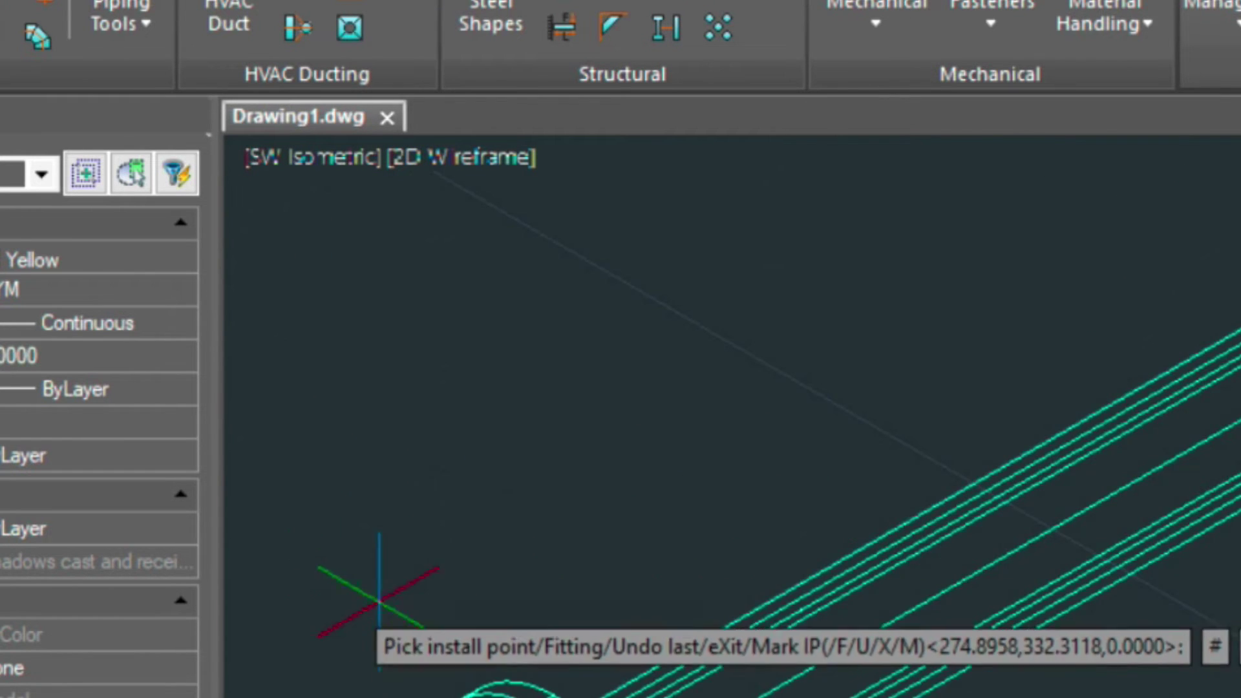
pyautogui.moveTo(379, 600); pyautogui.dragTo(551, 258, button='middle')
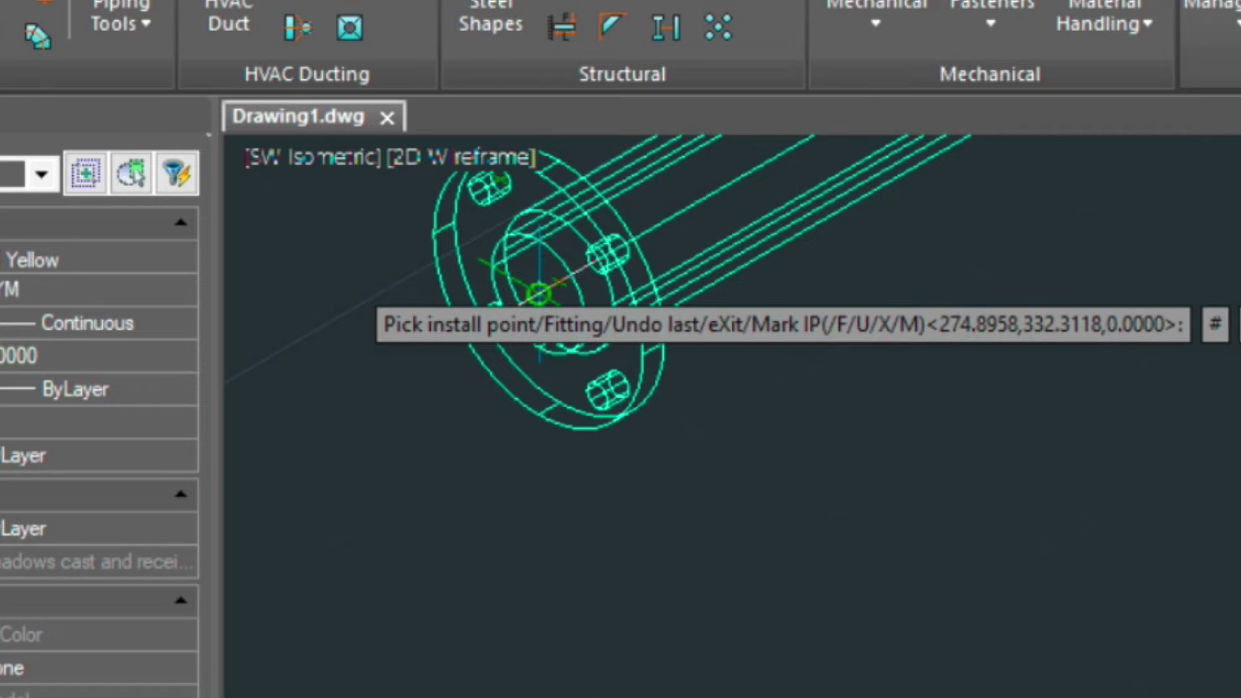
pyautogui.click(539, 294)
pyautogui.scroll(-3, 420, 397)
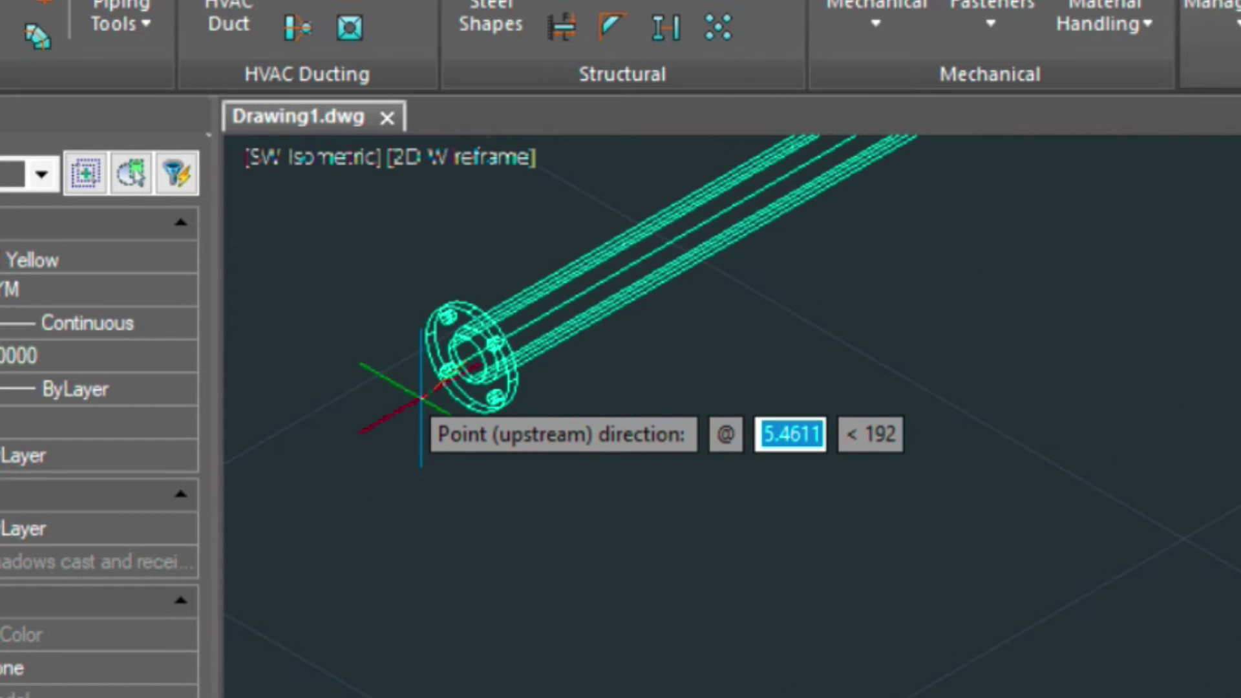
pyautogui.click(285, 443)
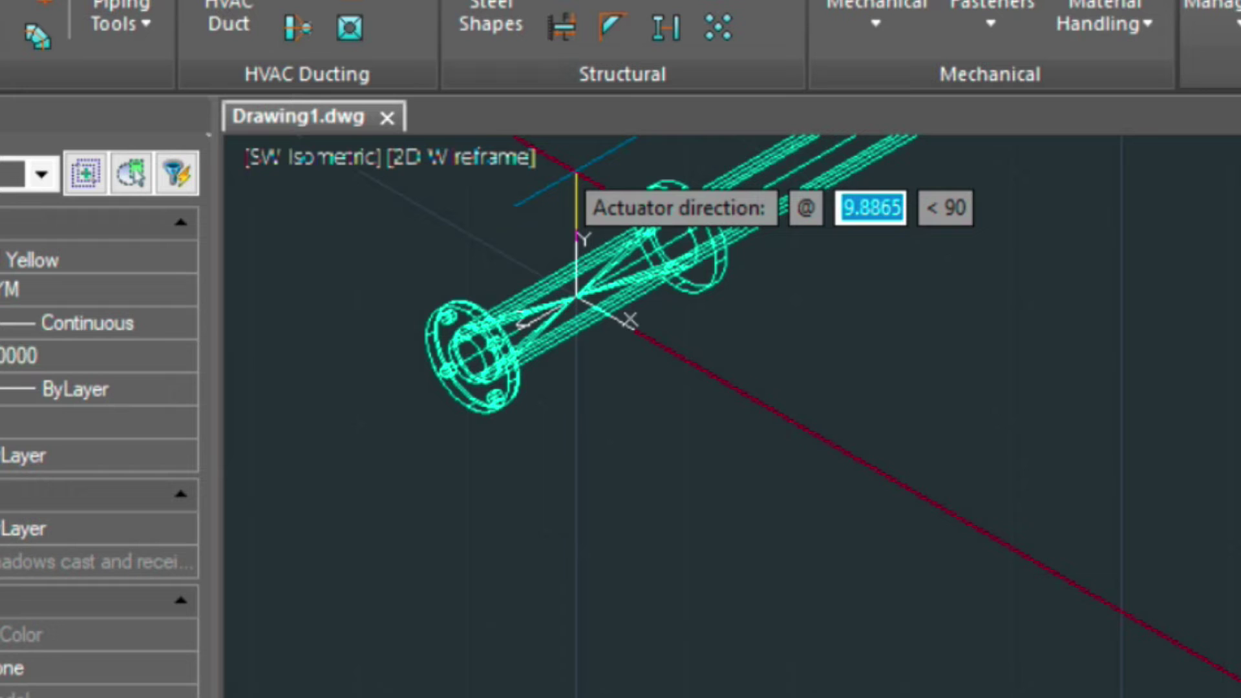
pyautogui.click(576, 187)
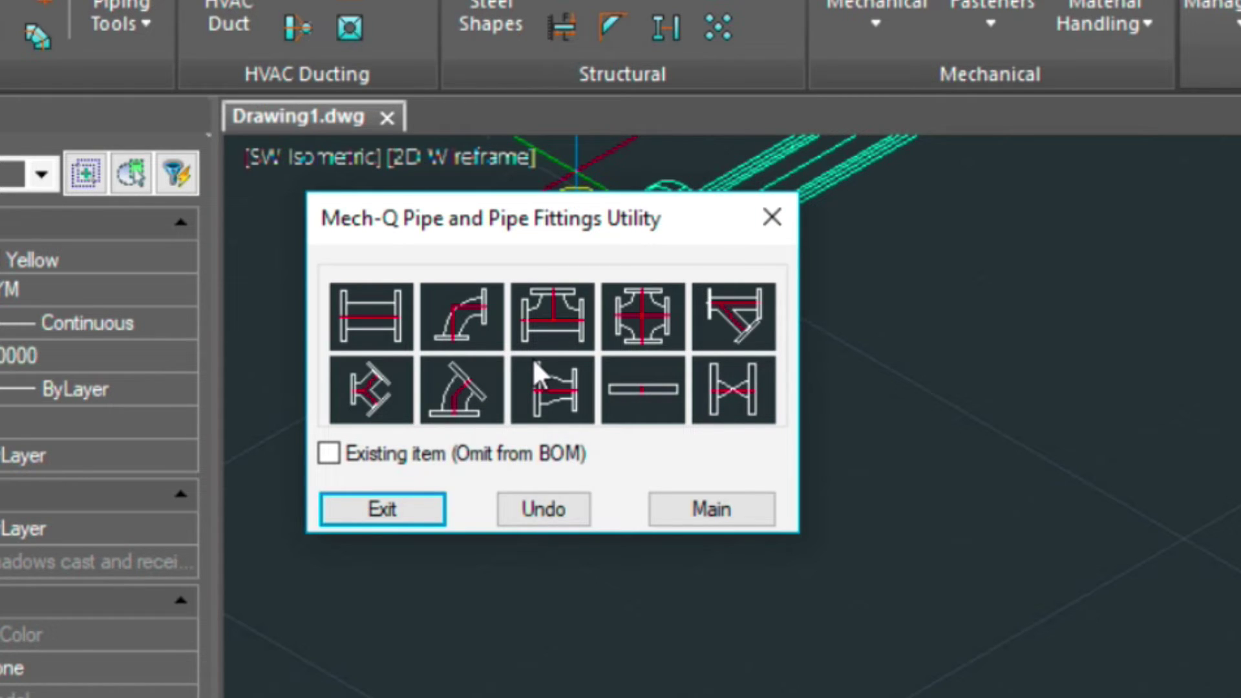
# Place a Check Valve(1), length 14 with no handle, beside the CLA valve
pyautogui.click(730, 387)
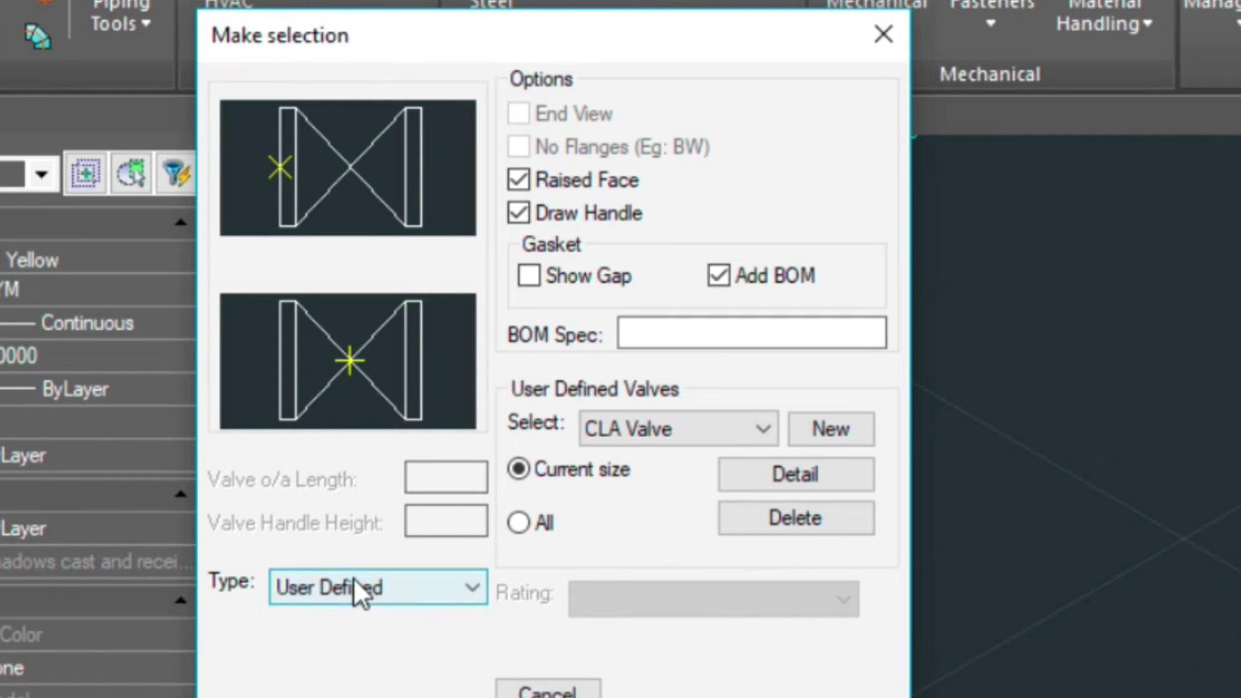
pyautogui.click(353, 583)
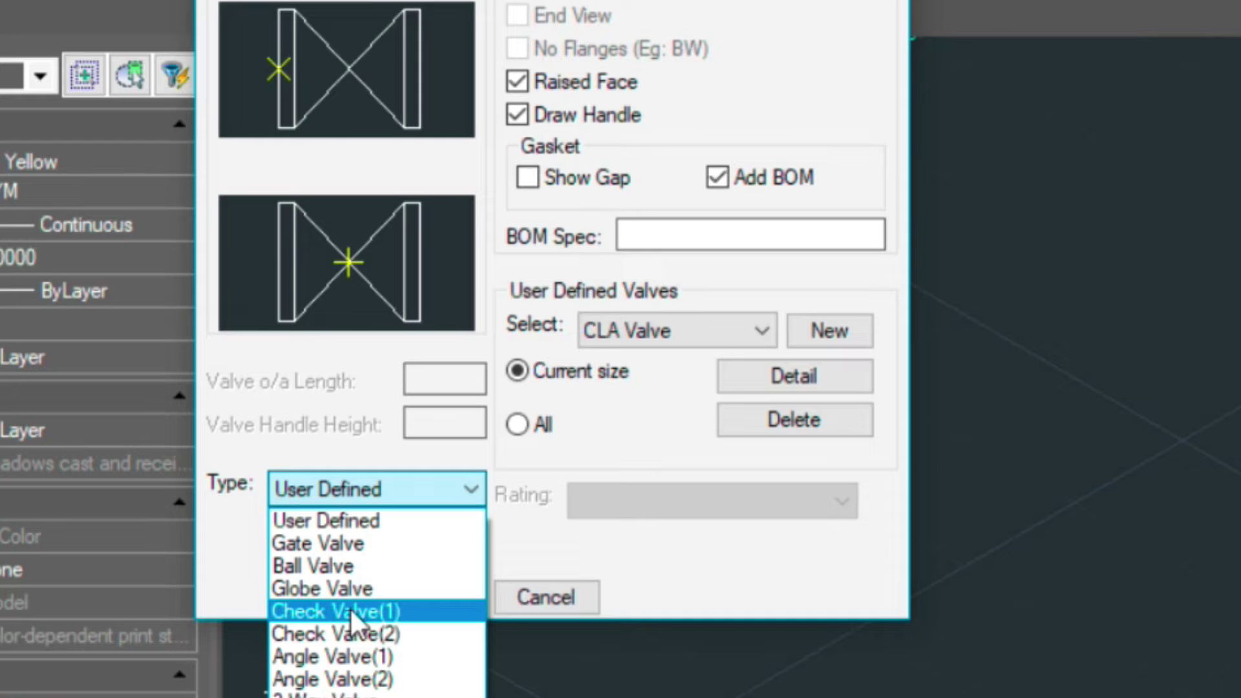
pyautogui.click(351, 661)
pyautogui.doubleClick(454, 373)
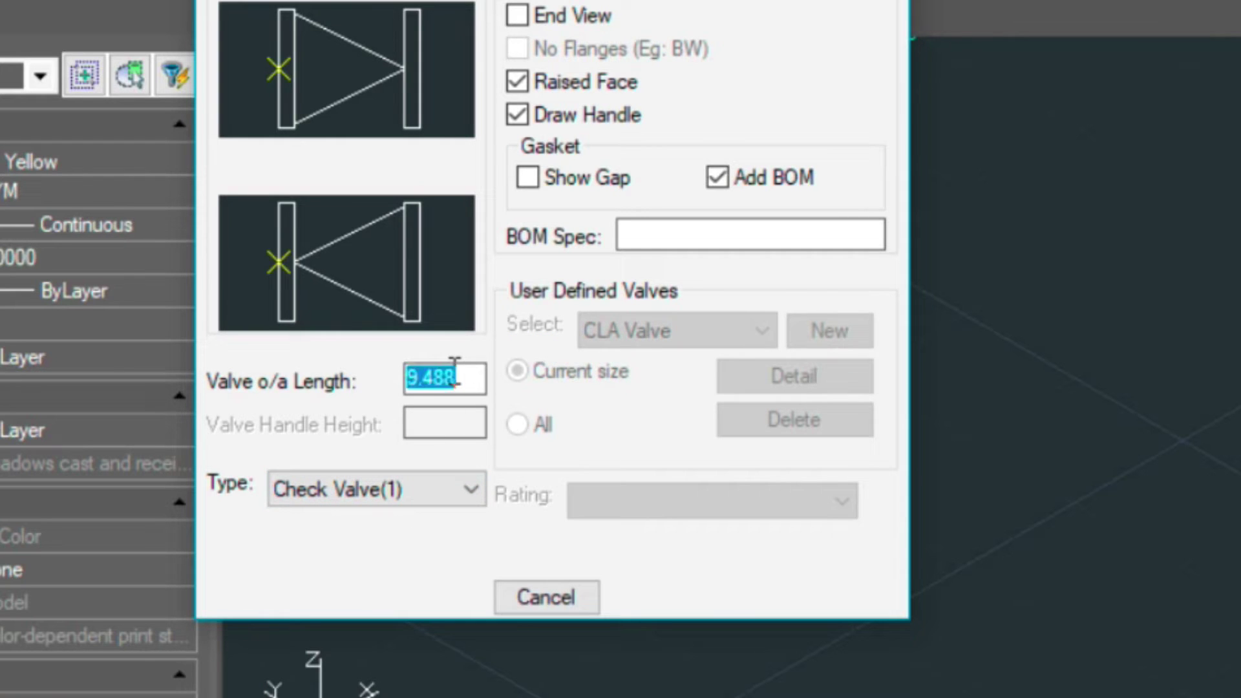
pyautogui.click(474, 375)
pyautogui.moveTo(473, 375); pyautogui.dragTo(379, 375)
pyautogui.write('14')
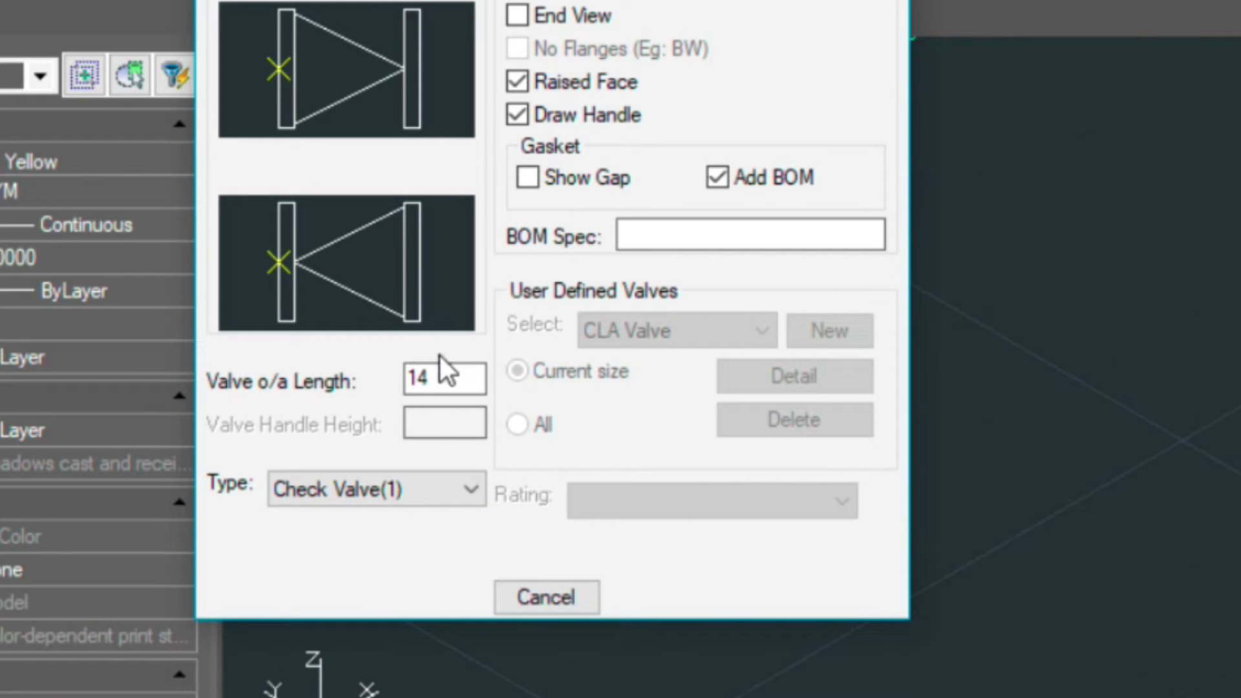
pyautogui.click(523, 116)
pyautogui.click(276, 258)
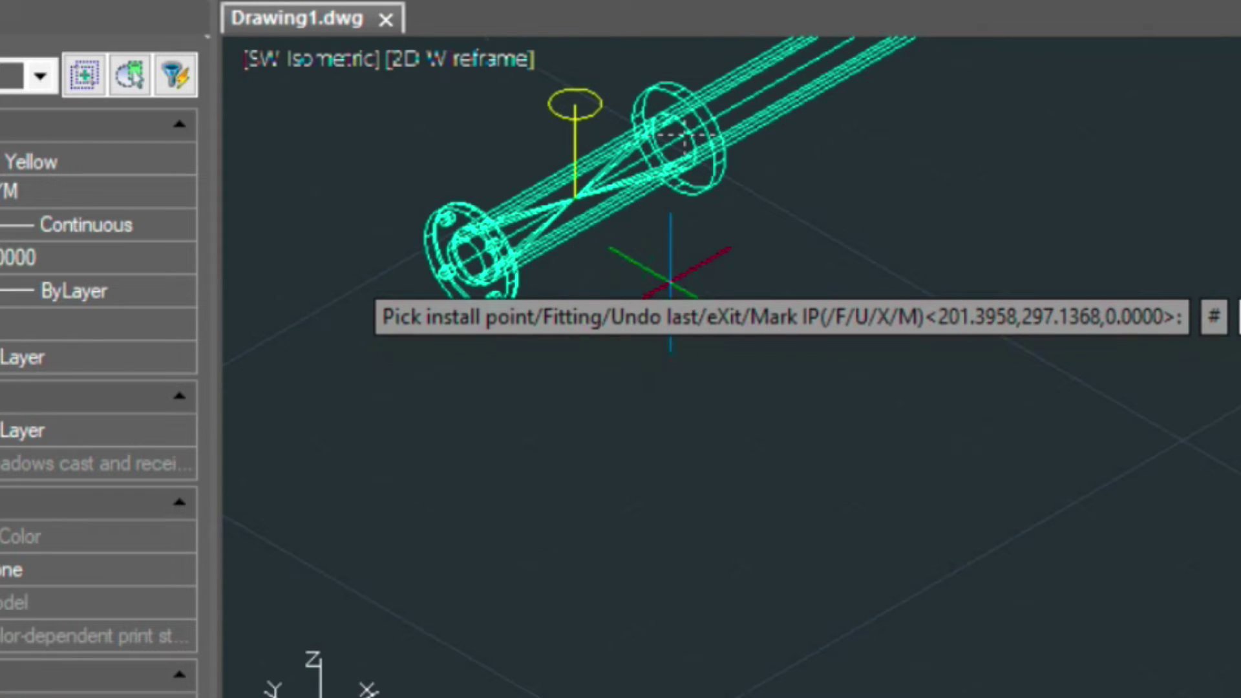
pyautogui.moveTo(742, 284); pyautogui.dragTo(546, 479, button='middle')
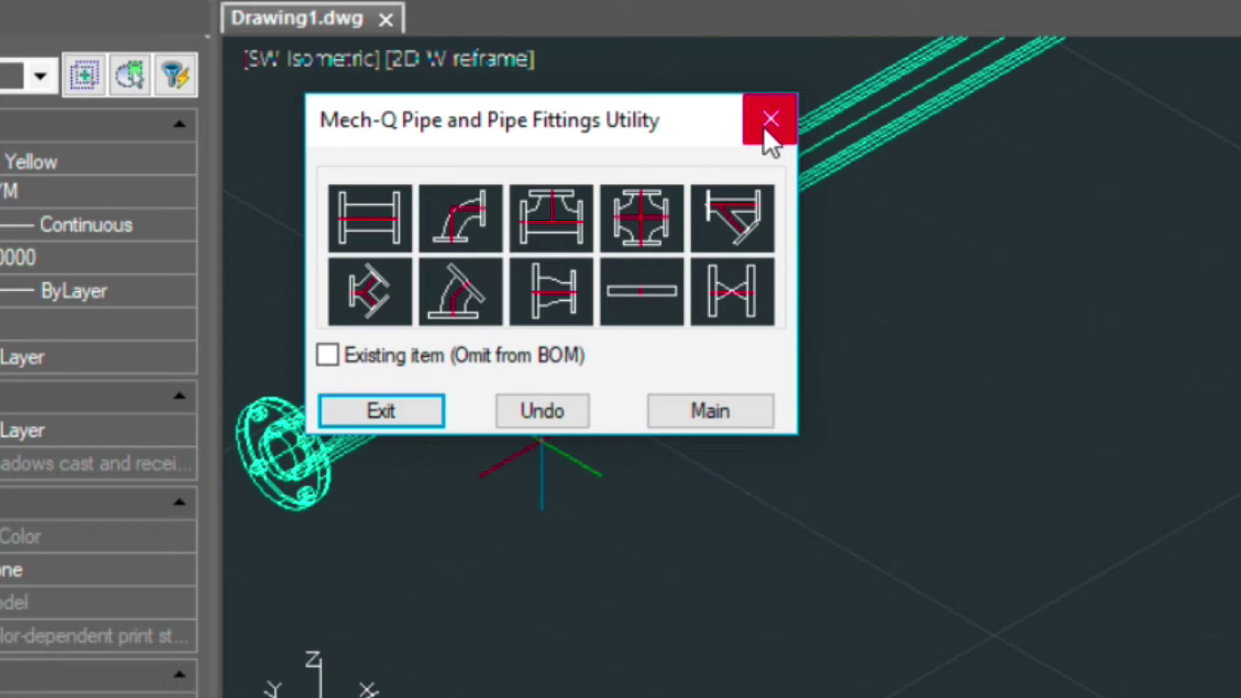
# Route a straight flanged pipe from the check valve's flange up to the lower run's corner fitting
pyautogui.click(349, 218)
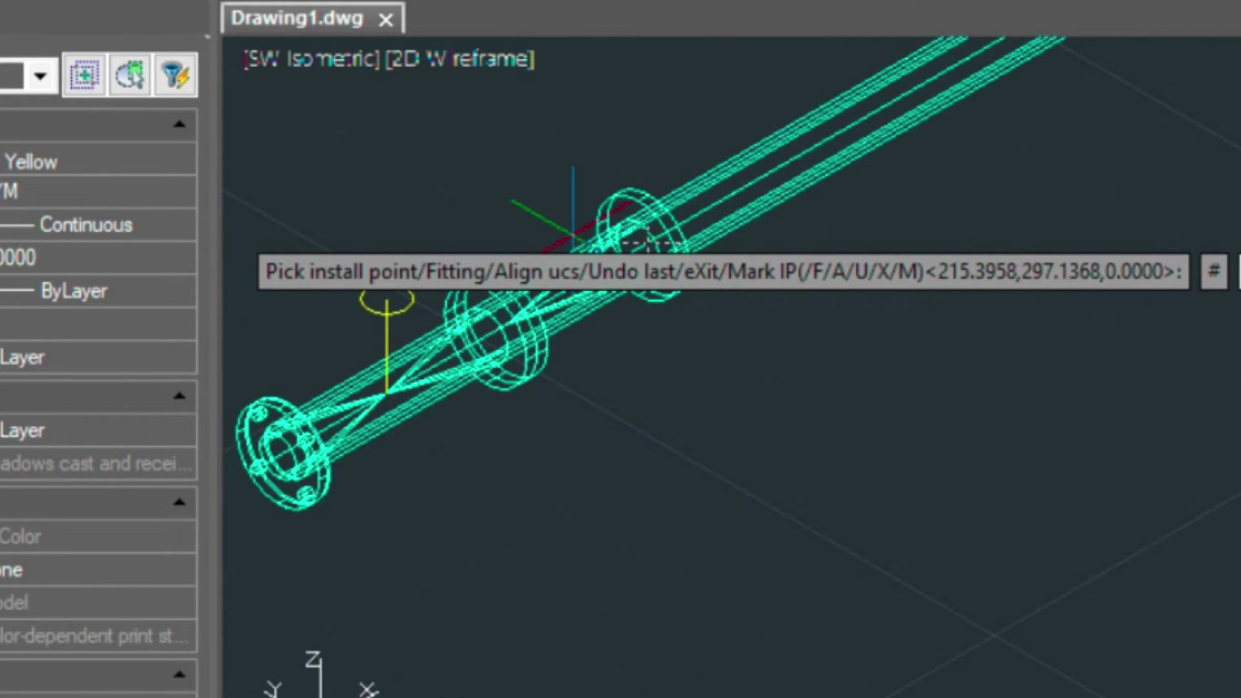
pyautogui.click(646, 244)
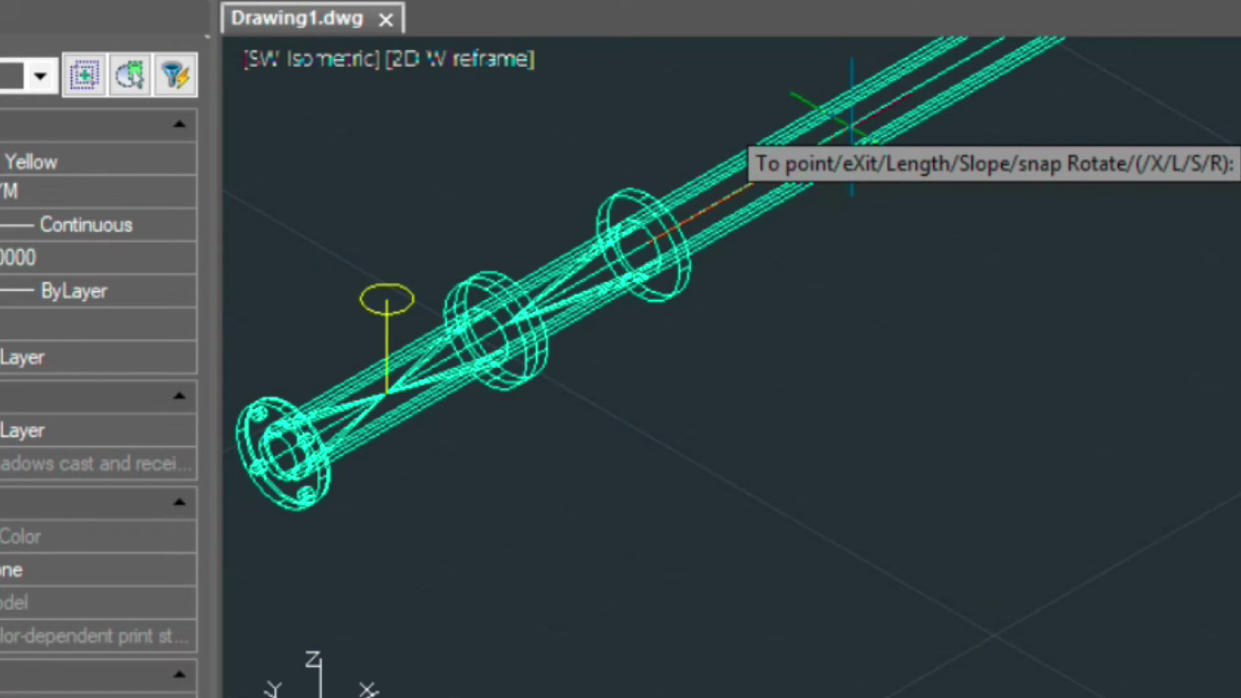
pyautogui.moveTo(854, 126); pyautogui.dragTo(624, 278, button='middle')
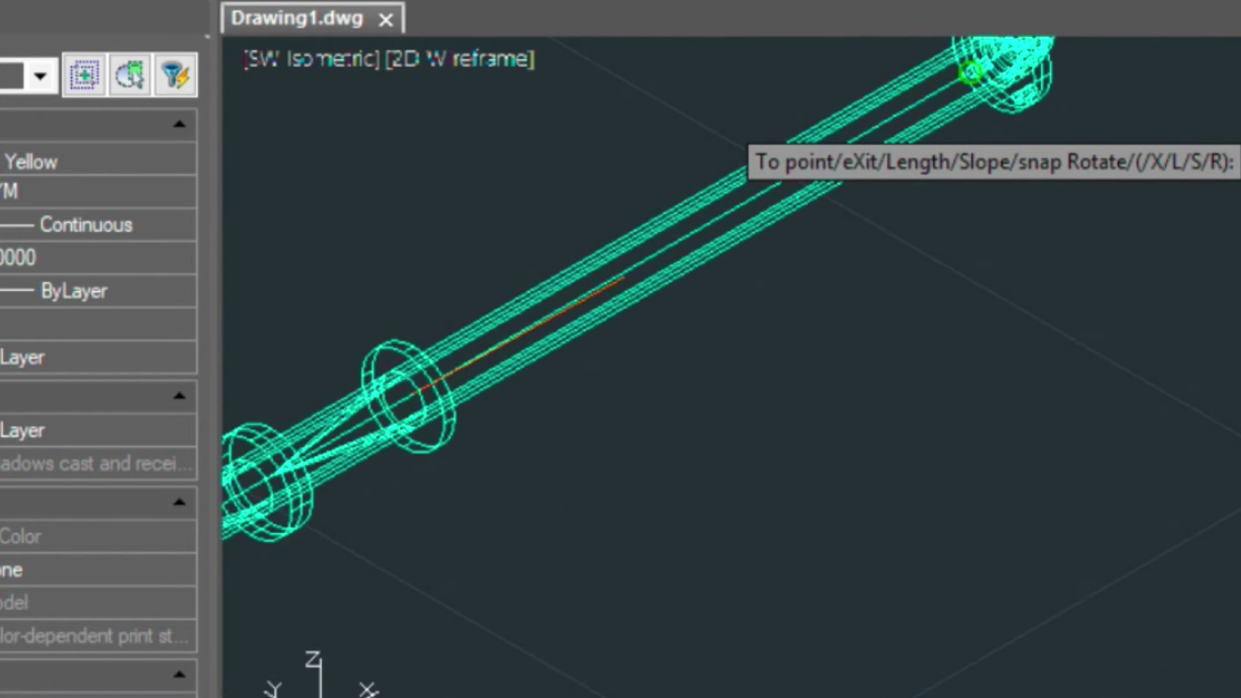
pyautogui.moveTo(1011, 91); pyautogui.dragTo(799, 246, button='middle')
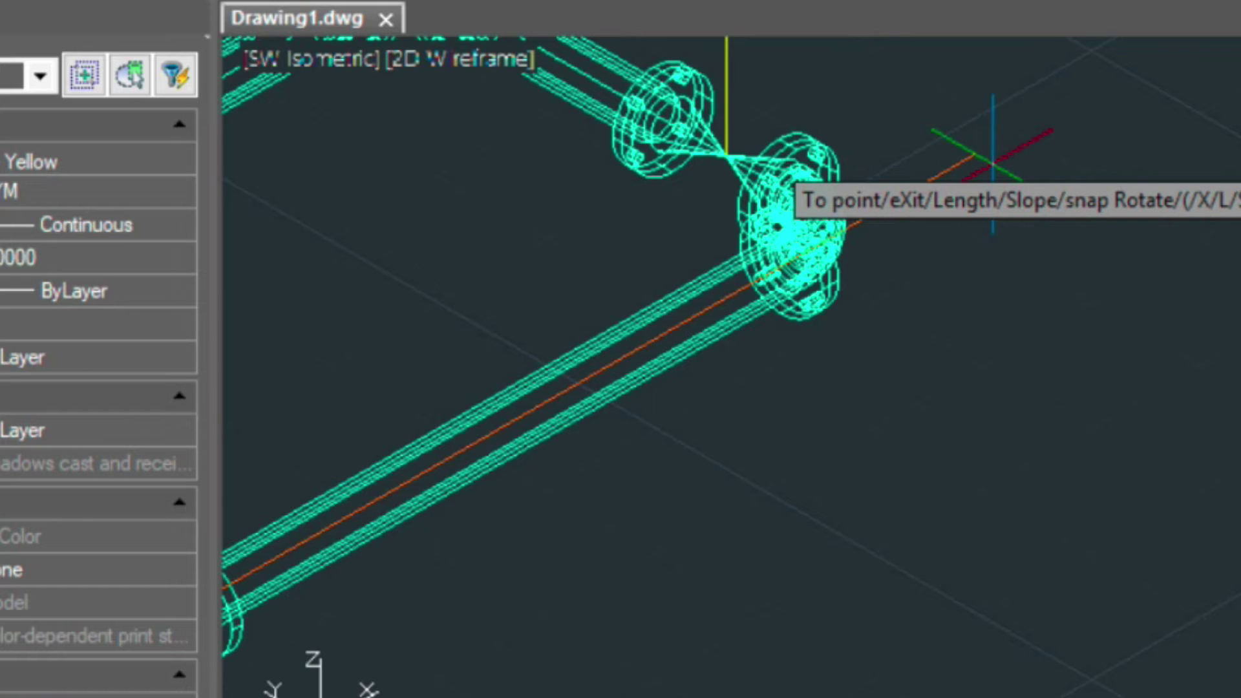
pyautogui.press('Return')
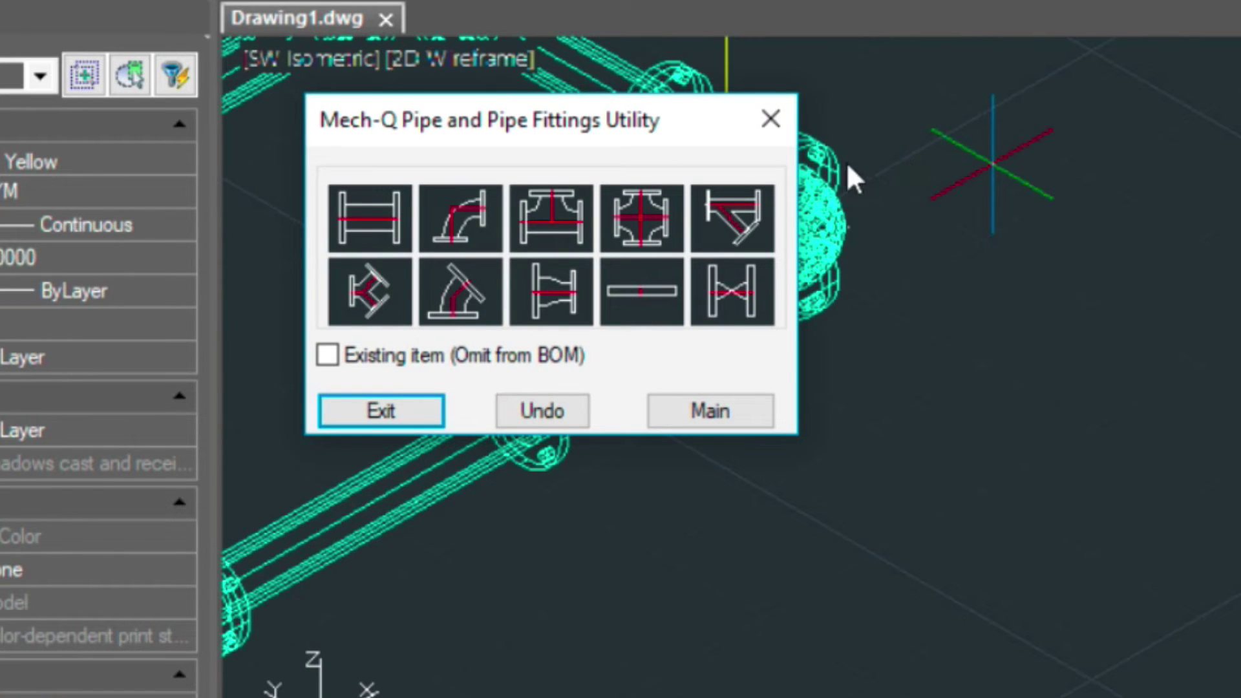
pyautogui.click(779, 123)
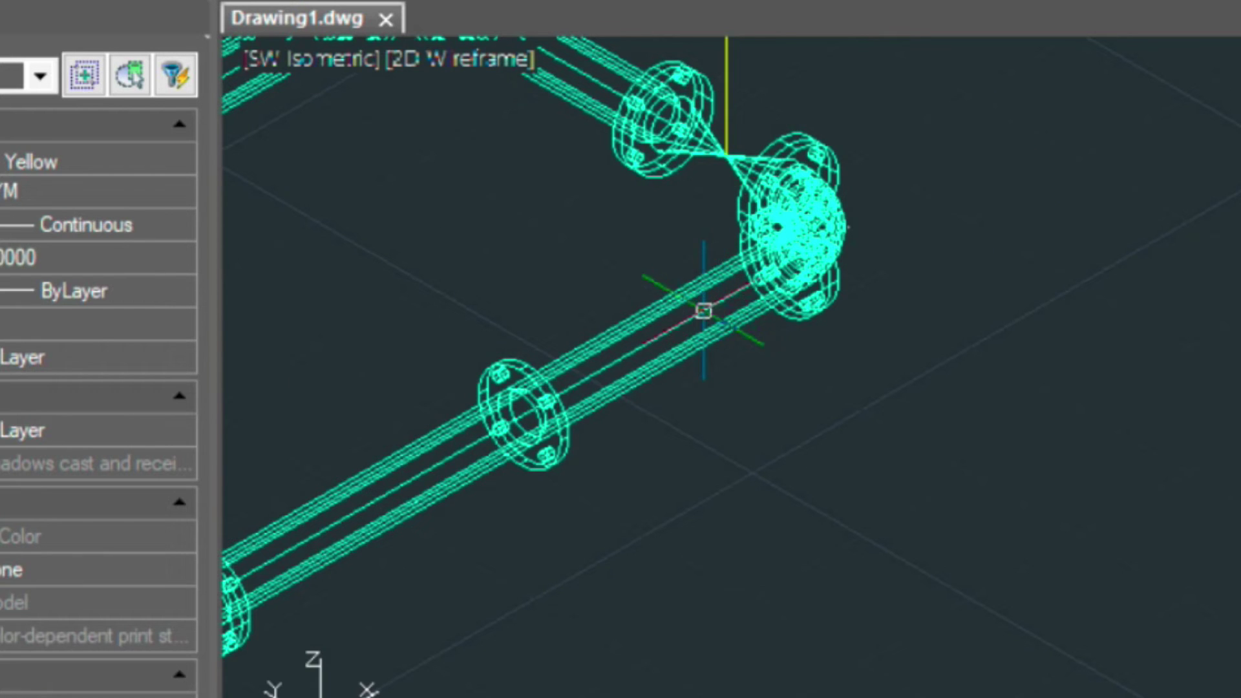
# Delete the existing pipe piece between the flanges and zoom in on the open flange
pyautogui.click(704, 311)
pyautogui.press('Delete')
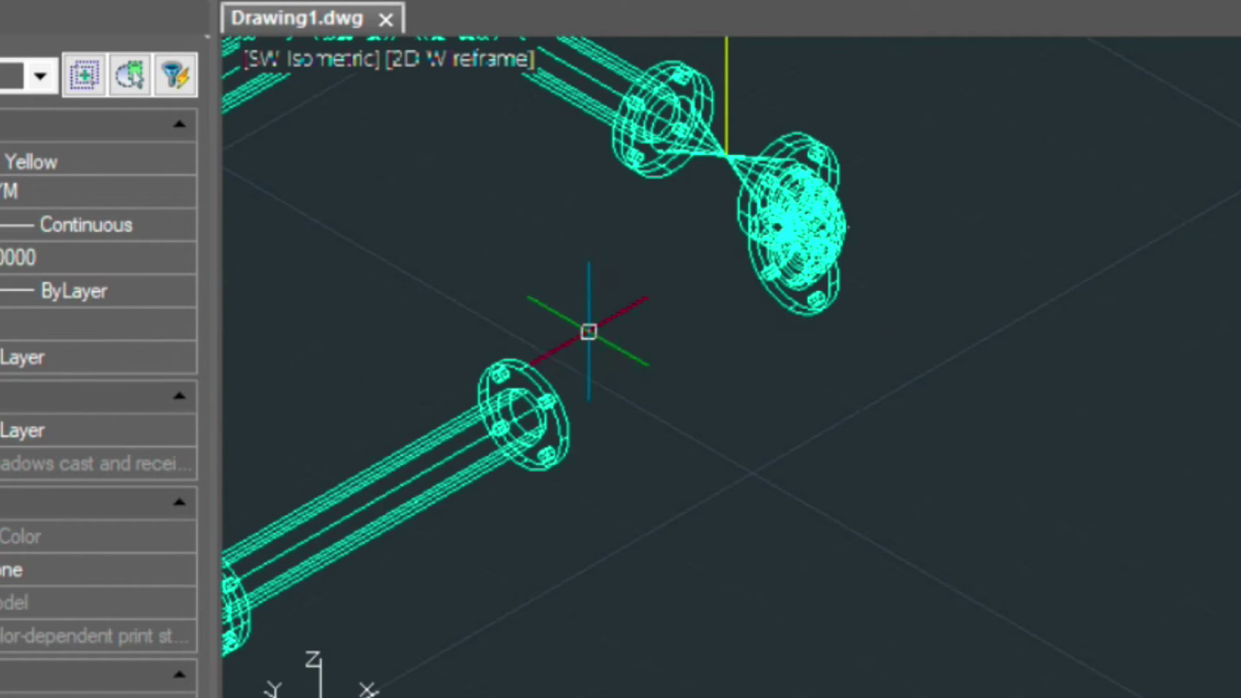
pyautogui.moveTo(588, 332); pyautogui.dragTo(820, 293, button='middle')
pyautogui.scroll(2, 818, 304)
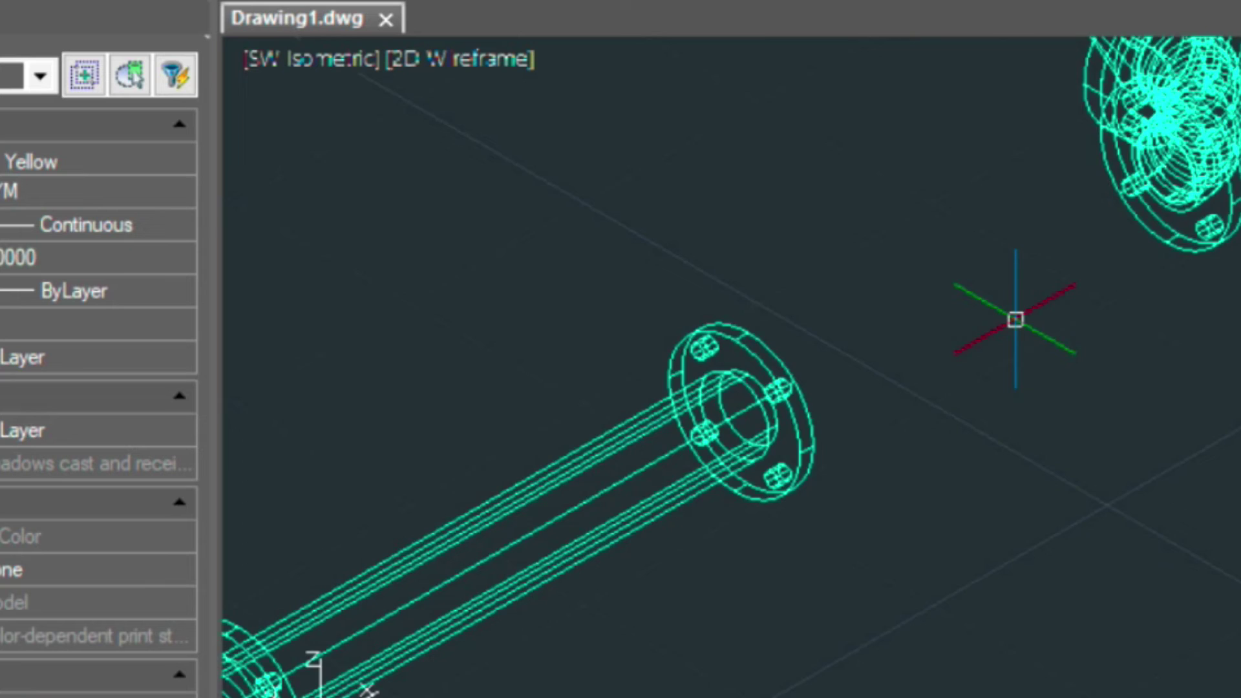
pyautogui.moveTo(1015, 320); pyautogui.dragTo(886, 368, button='middle')
pyautogui.scroll(3, 886, 368)
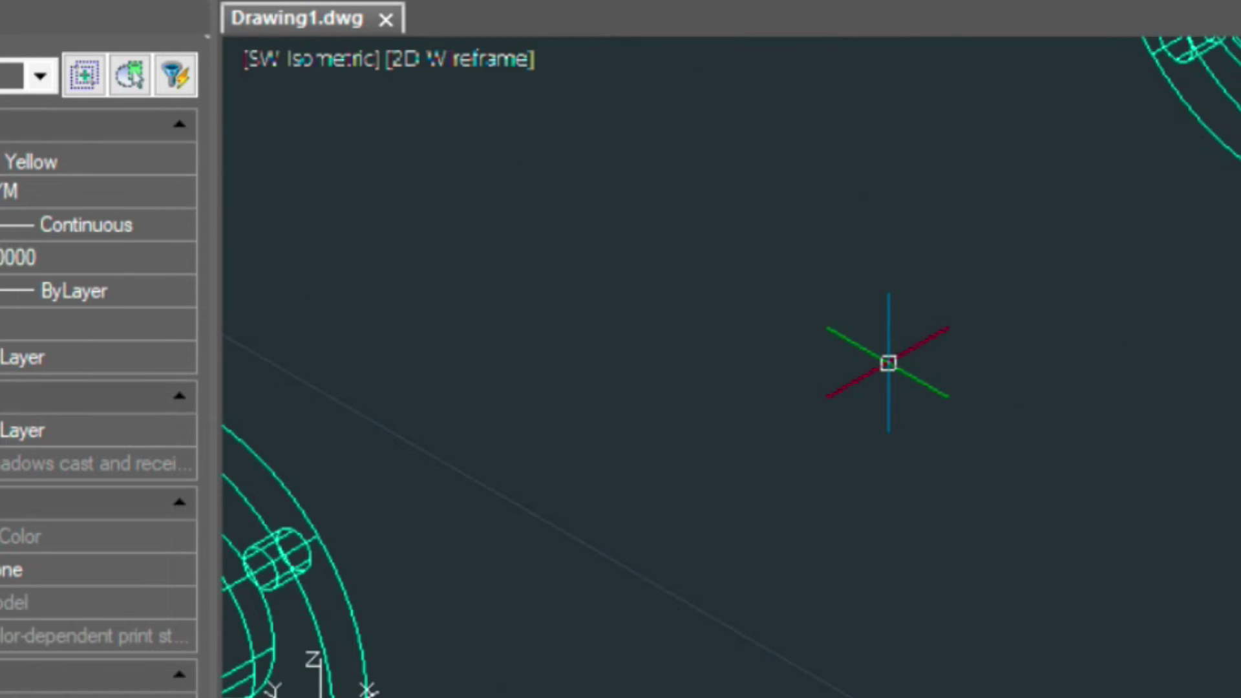
pyautogui.scroll(-2, 888, 363)
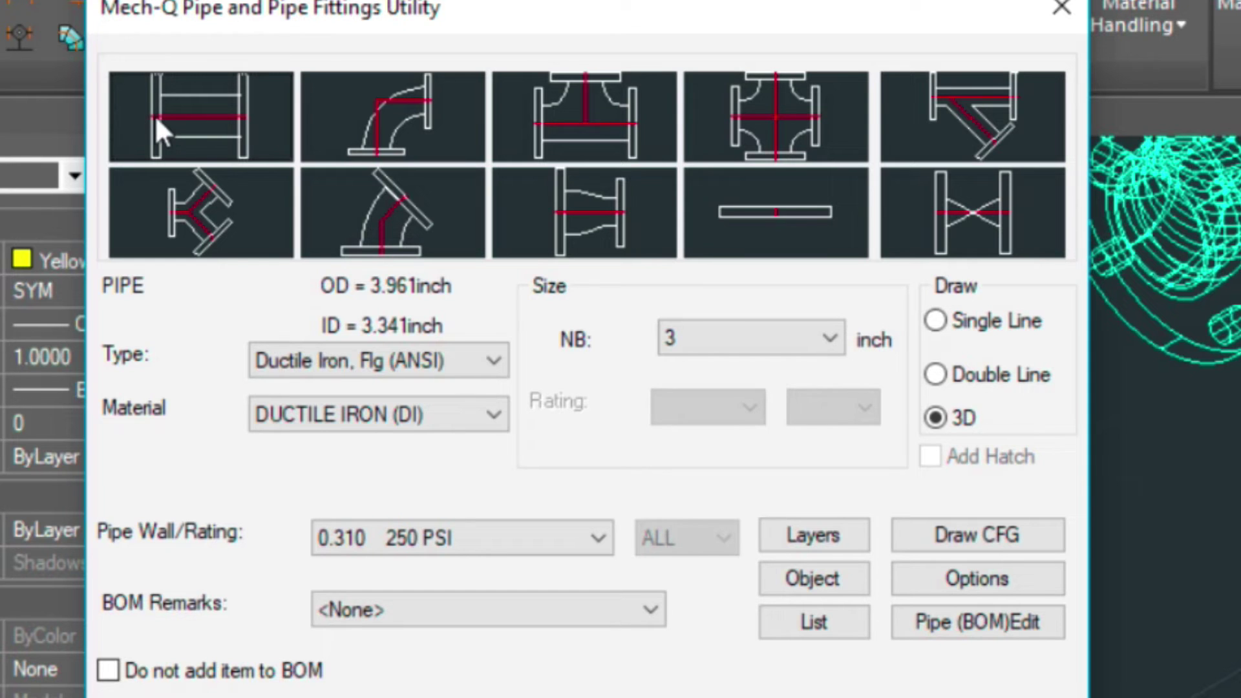
# Draw a 3-inch flanged ductile iron pipe from the lower flange centre to the upper flange centre
pyautogui.press('Return')
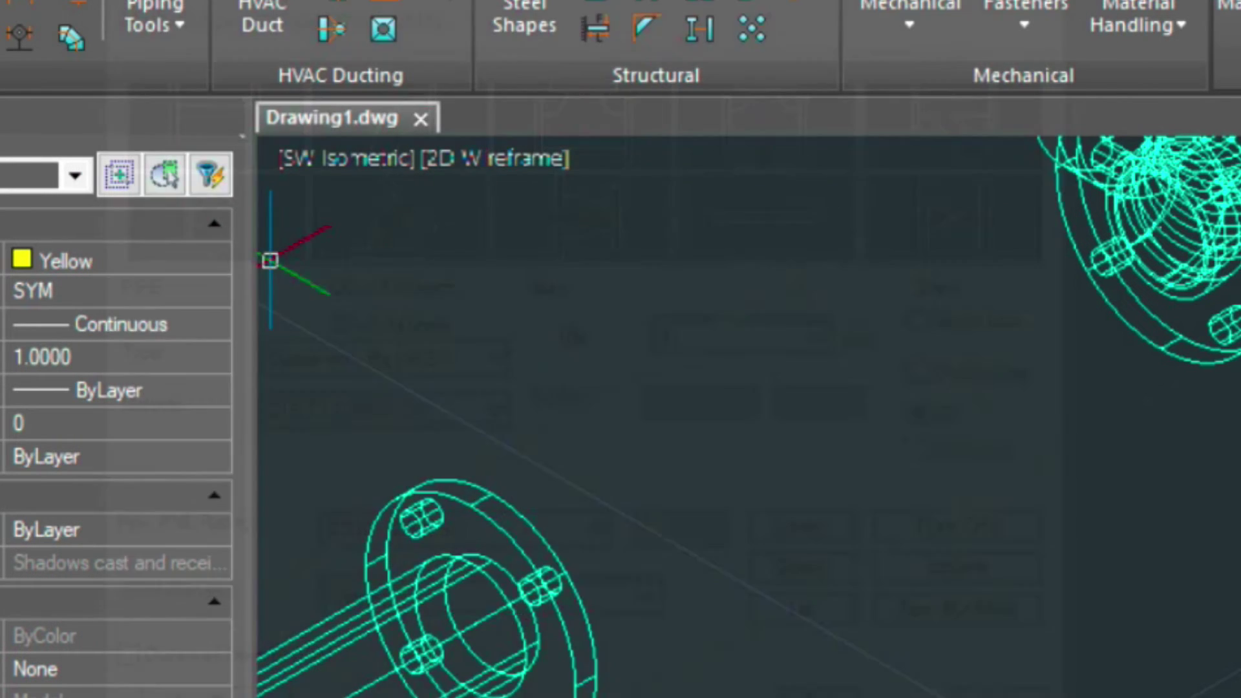
pyautogui.click(491, 614)
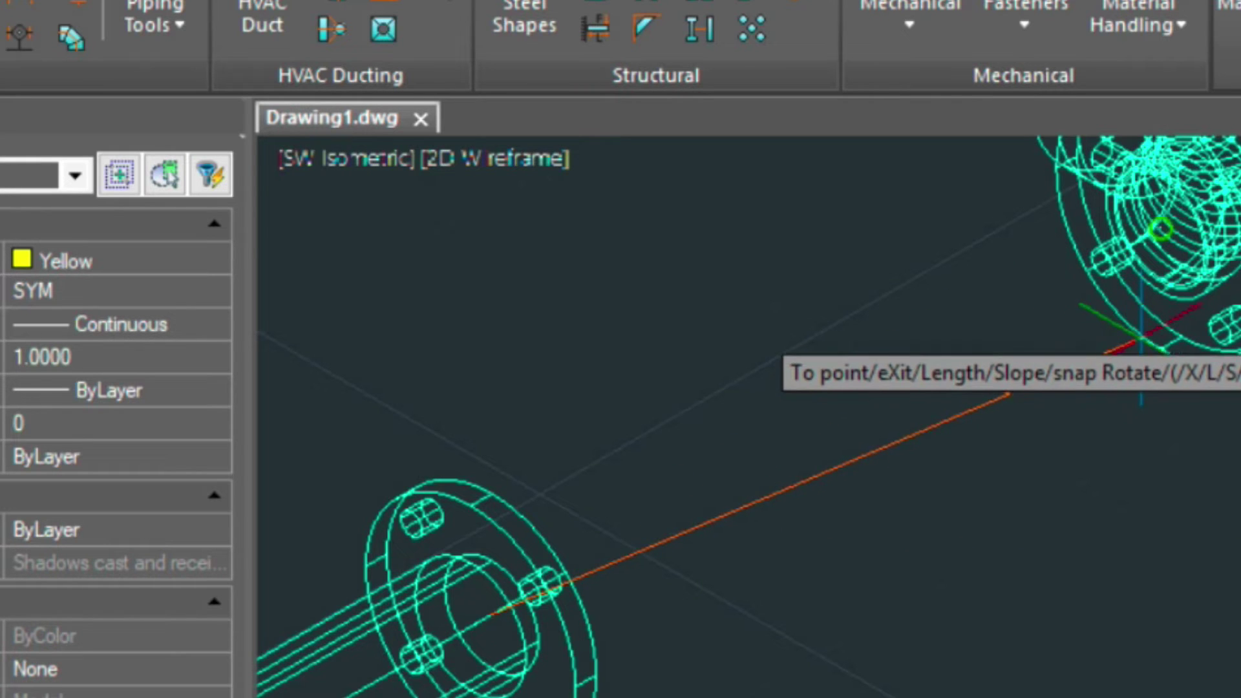
pyautogui.click(1136, 330)
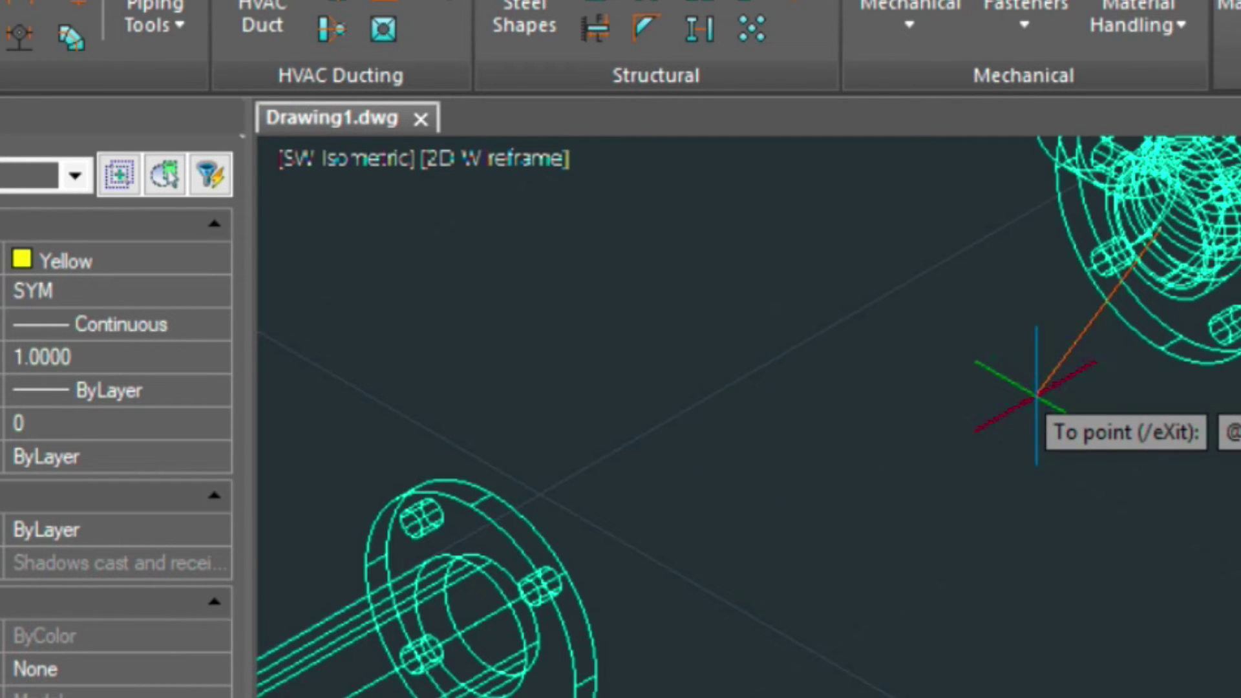
pyautogui.press('Return')
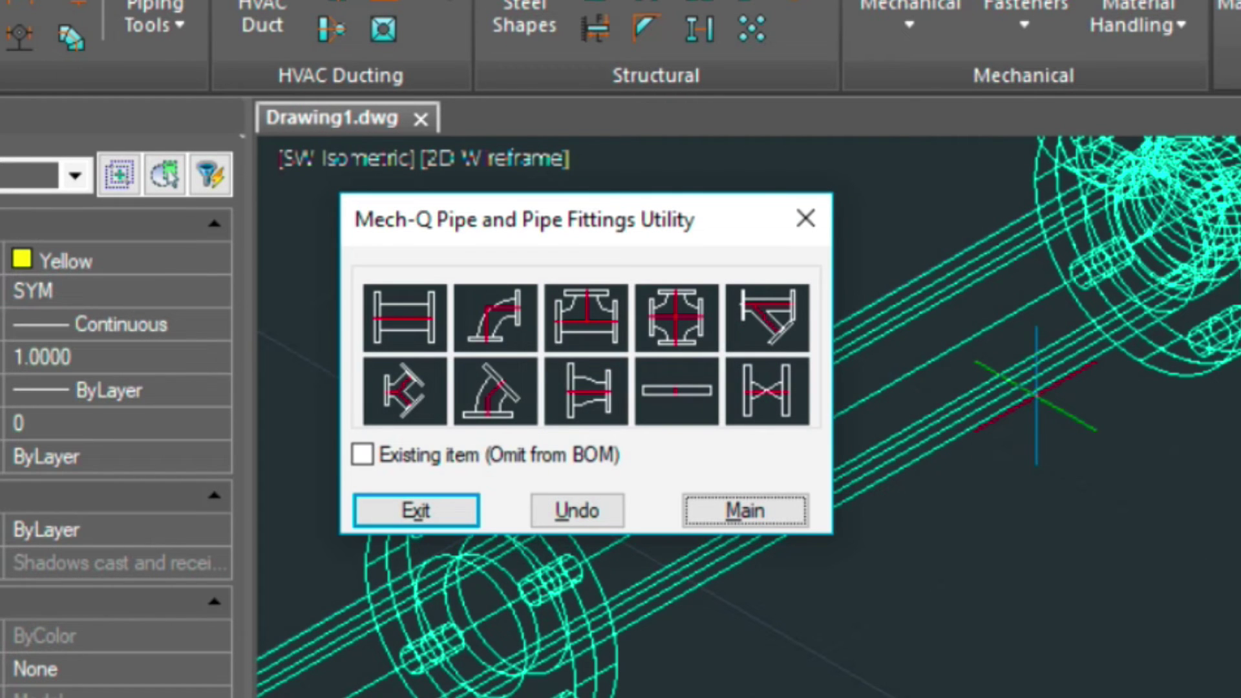
pyautogui.click(429, 512)
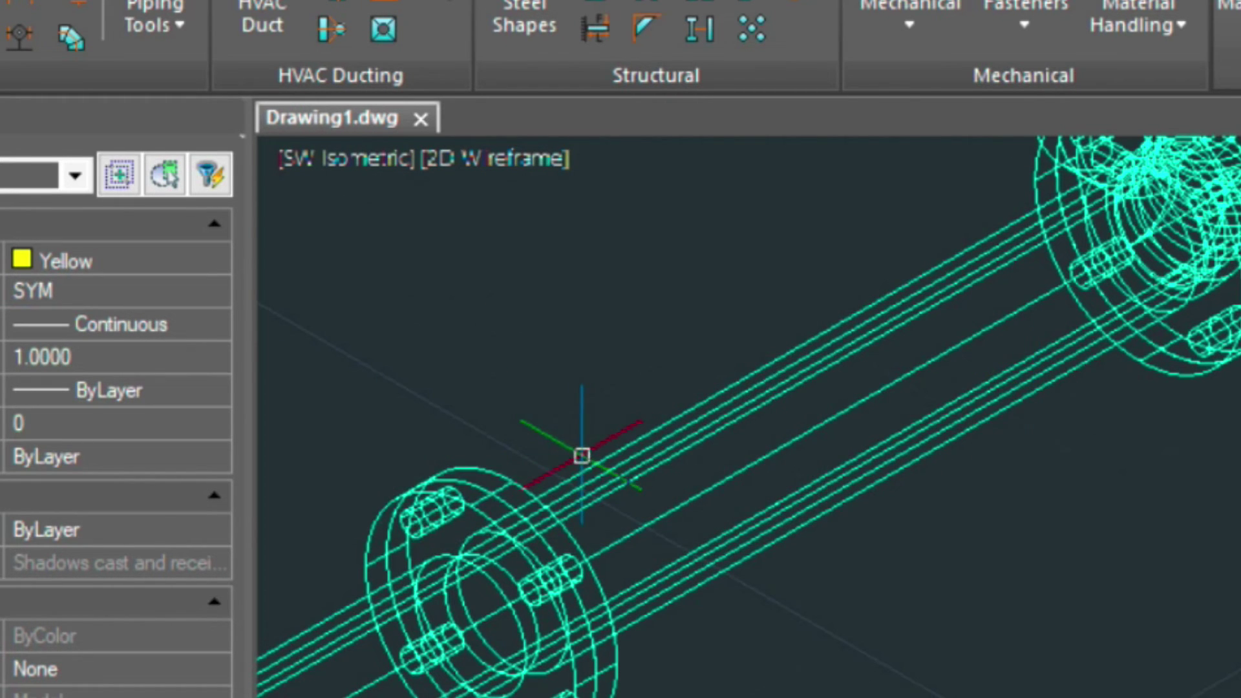
pyautogui.scroll(-3, 584, 456)
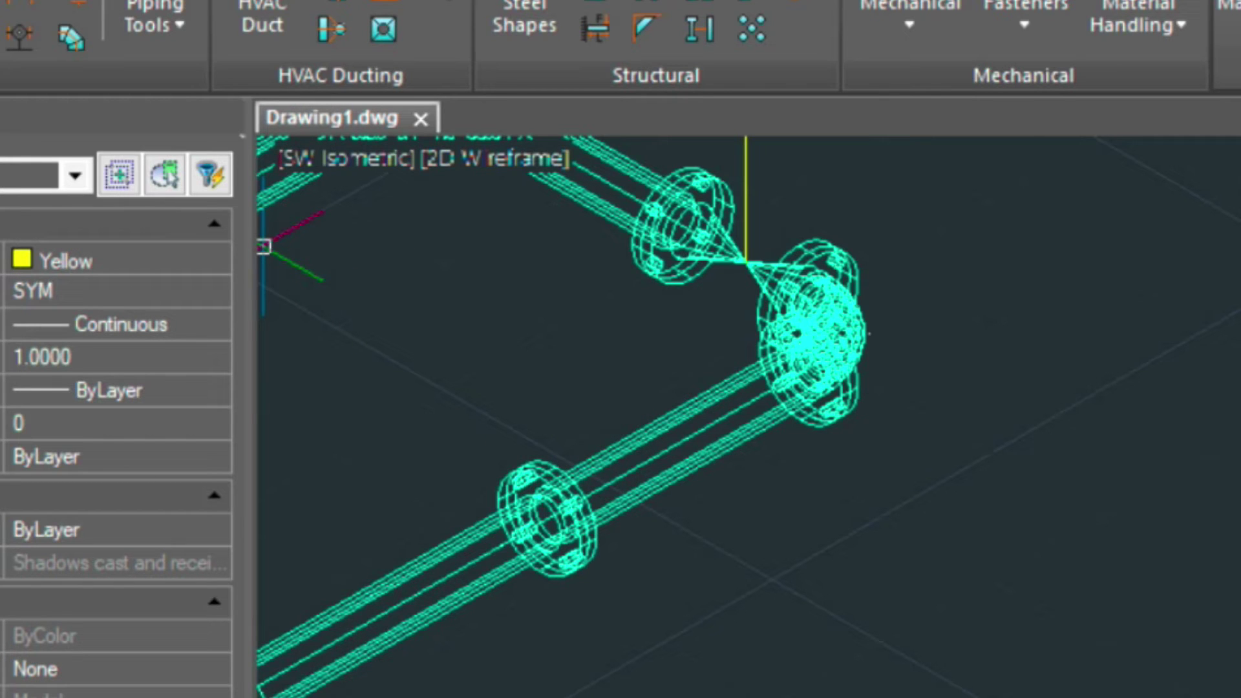
# Use Pipe (BOM)Edit to change the 24-long lower pipe's description to FLOW METER
pyautogui.press('Return')
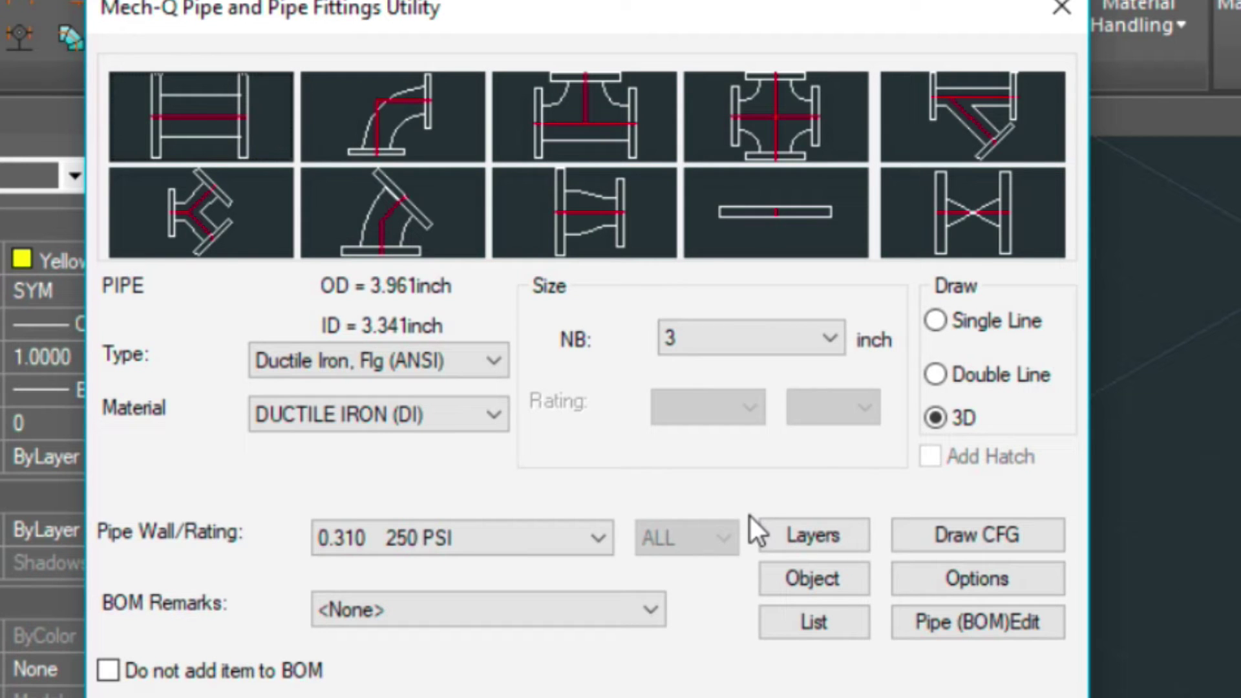
pyautogui.click(977, 620)
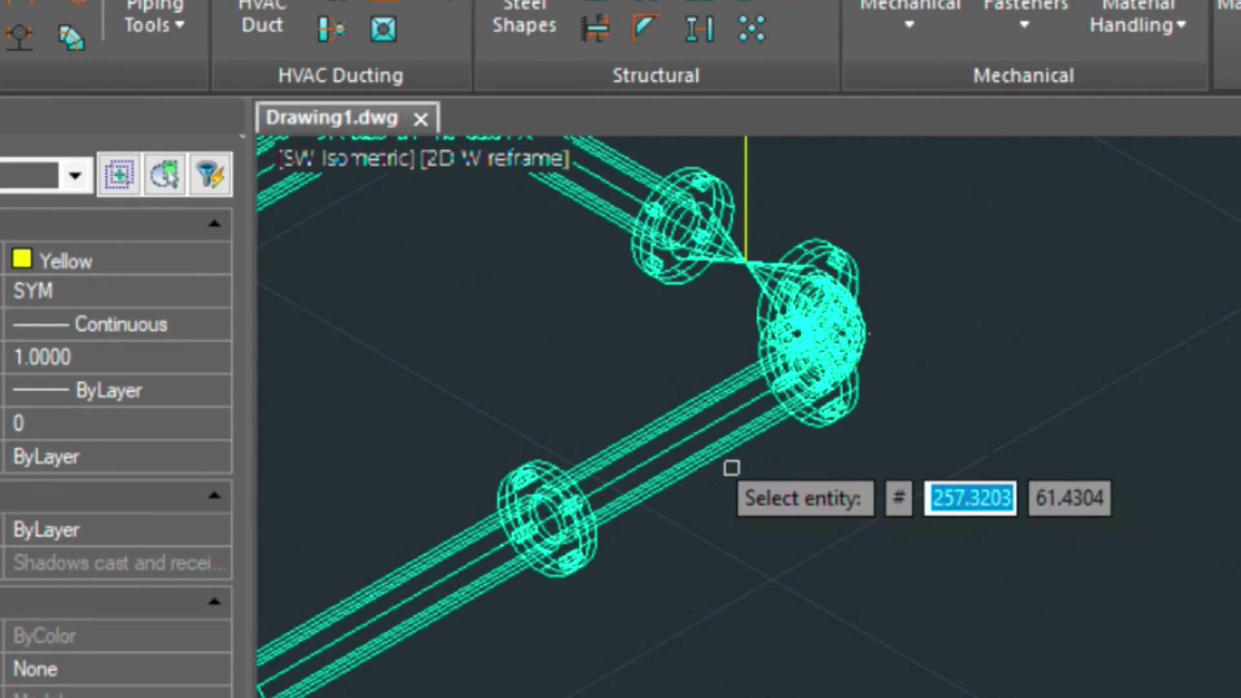
pyautogui.click(707, 432)
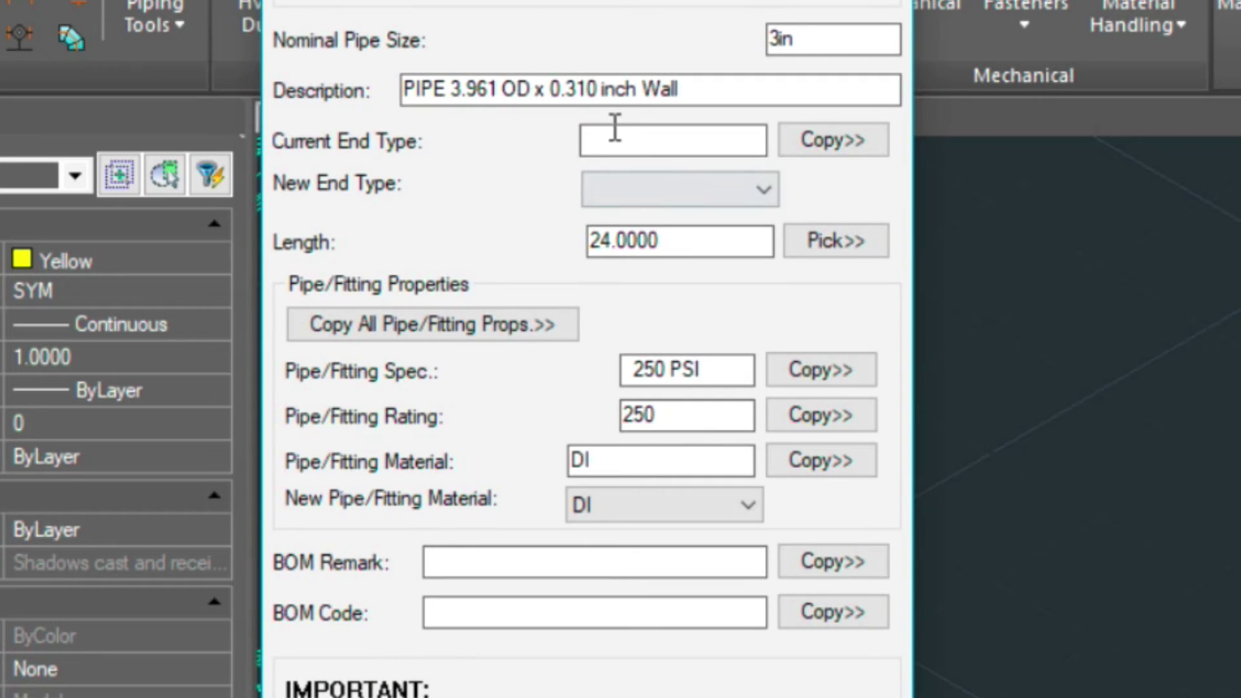
pyautogui.moveTo(750, 86); pyautogui.dragTo(332, 83)
pyautogui.press('Delete')
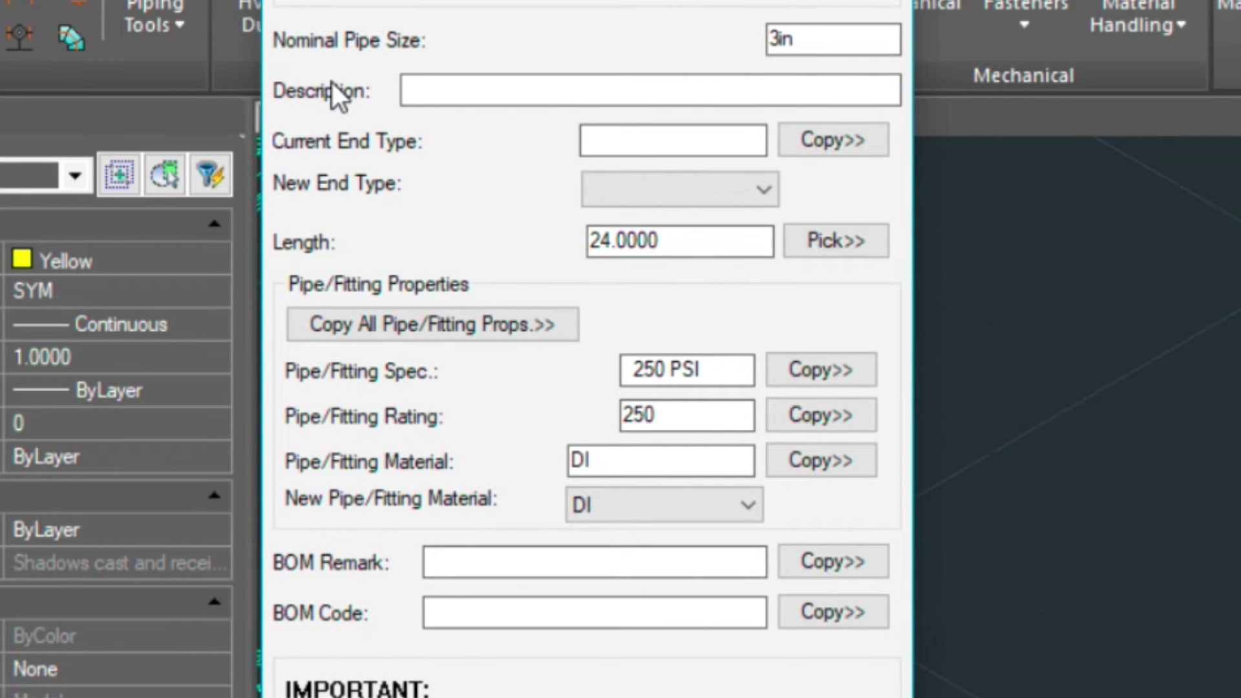
pyautogui.write('FLOW M')
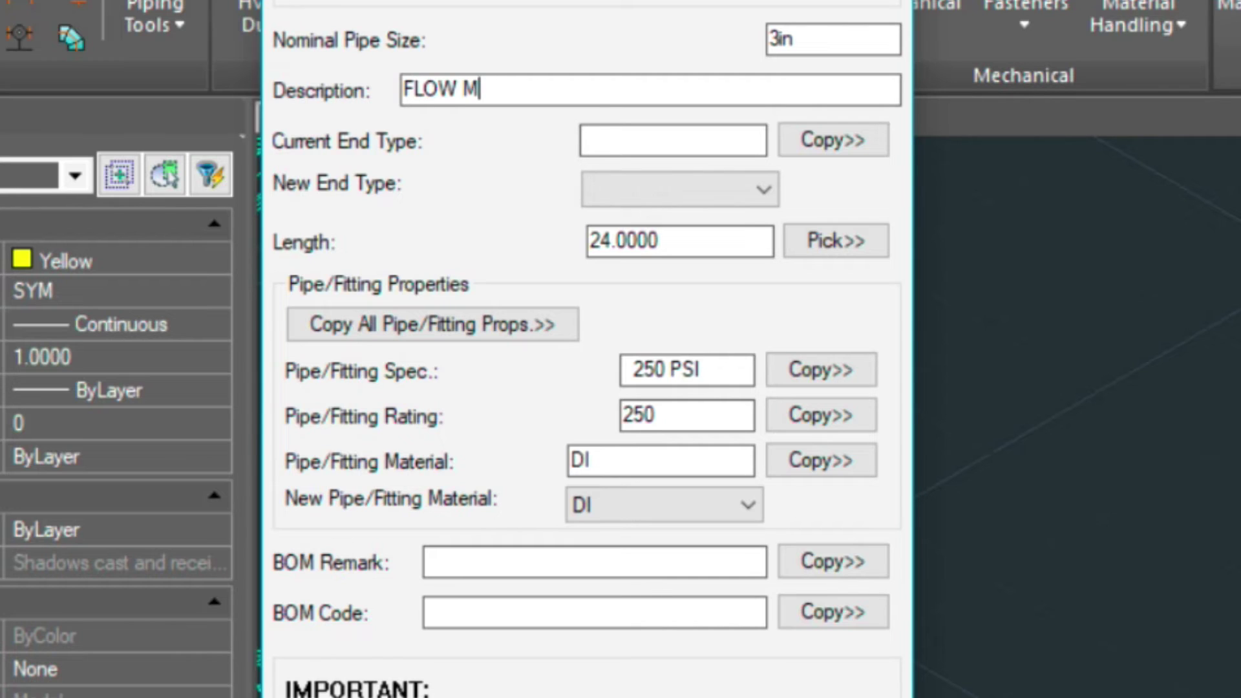
pyautogui.write('ETER')
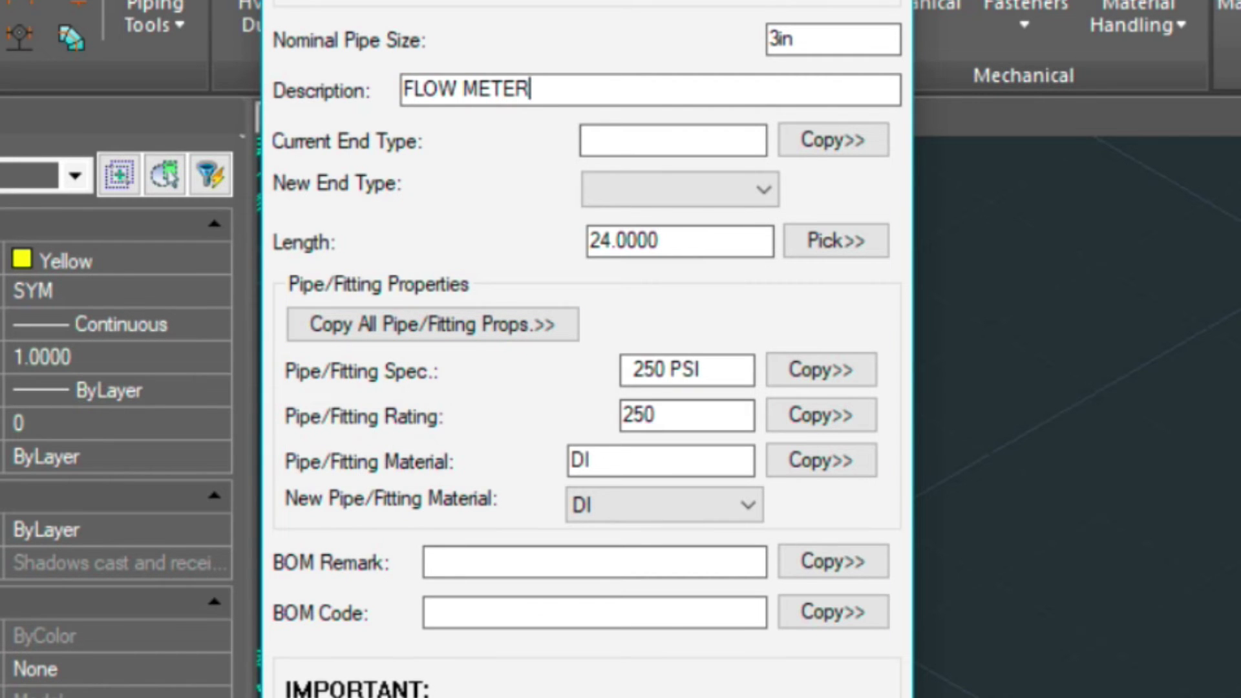
pyautogui.press('Return')
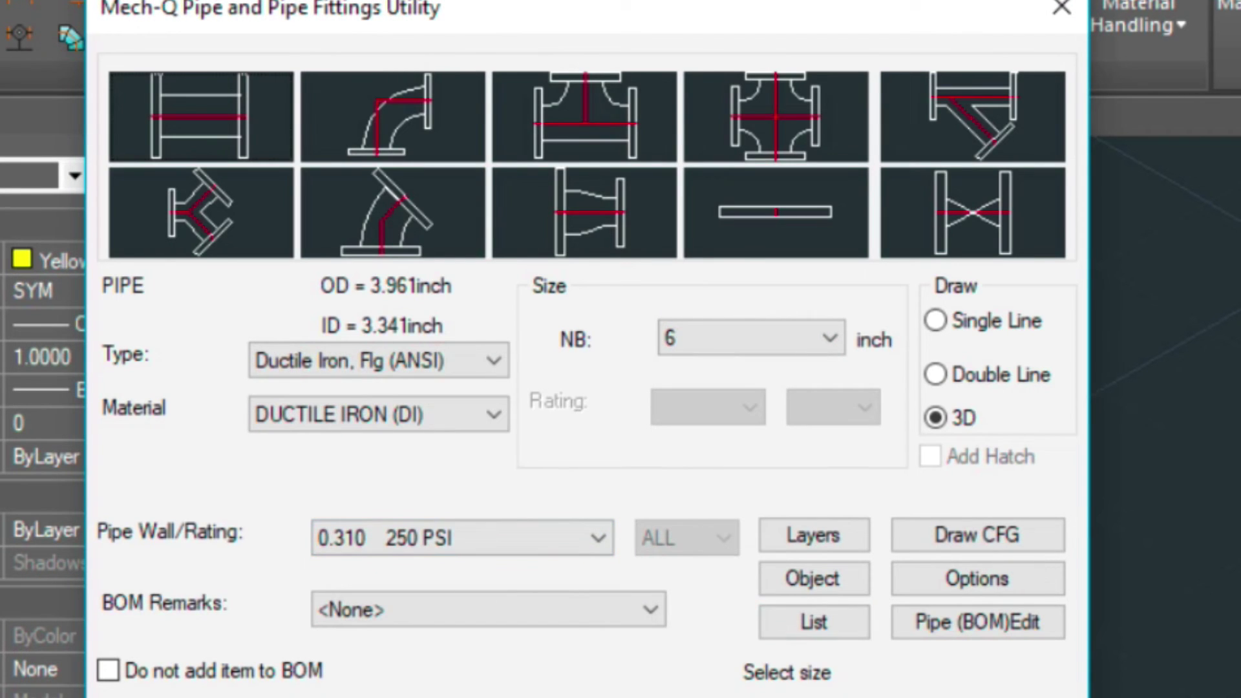
pyautogui.click(200, 117)
# Zoom to the pipework and rotate the UCS so Y is vertical, with layer TEXT current
pyautogui.scroll(-2, 703, 573)
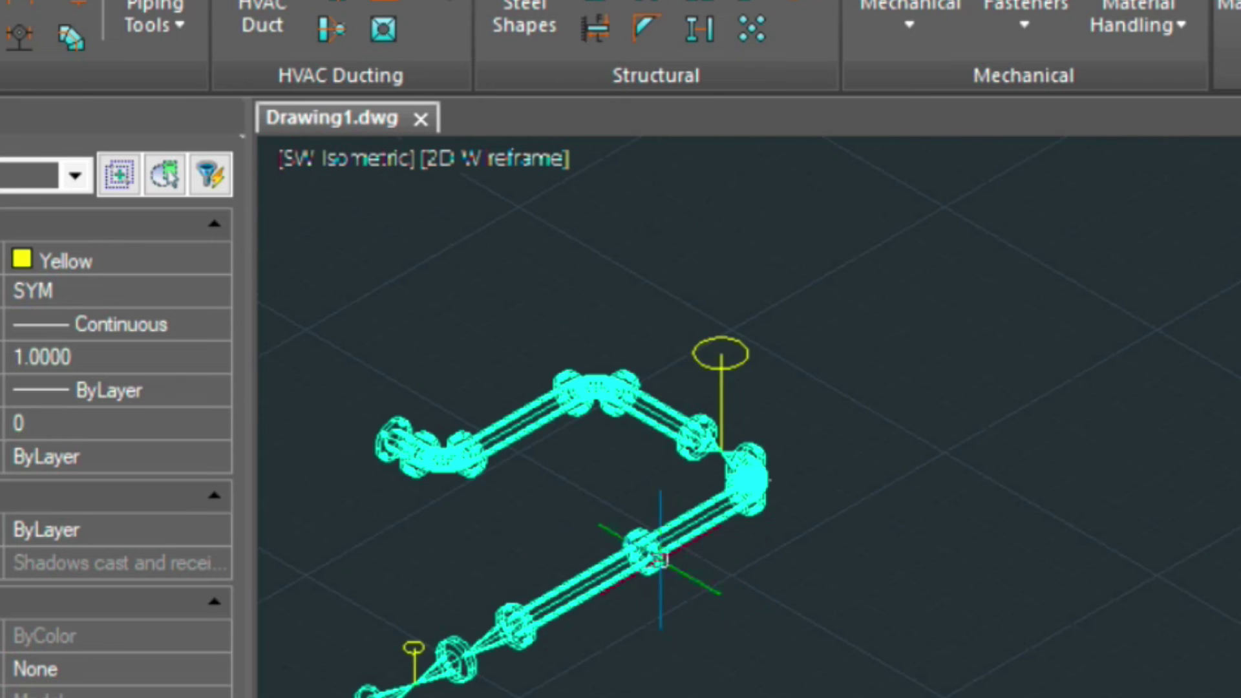
pyautogui.scroll(5, 753, 501)
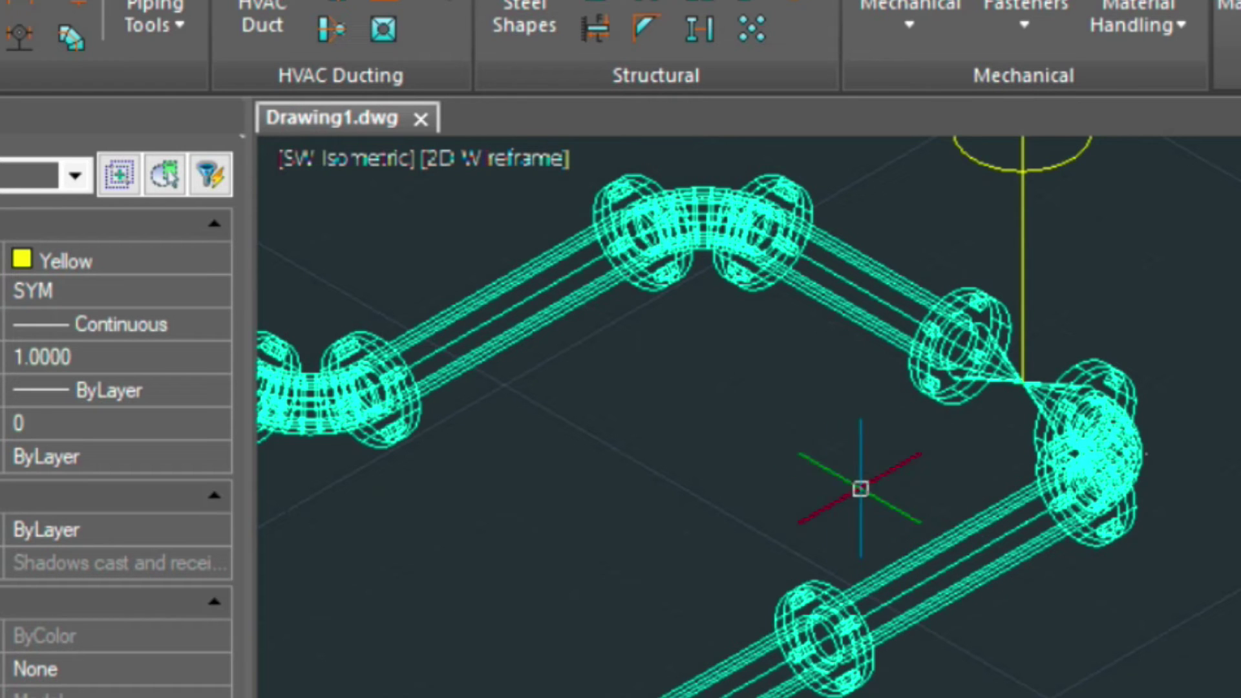
pyautogui.scroll(-2, 850, 484)
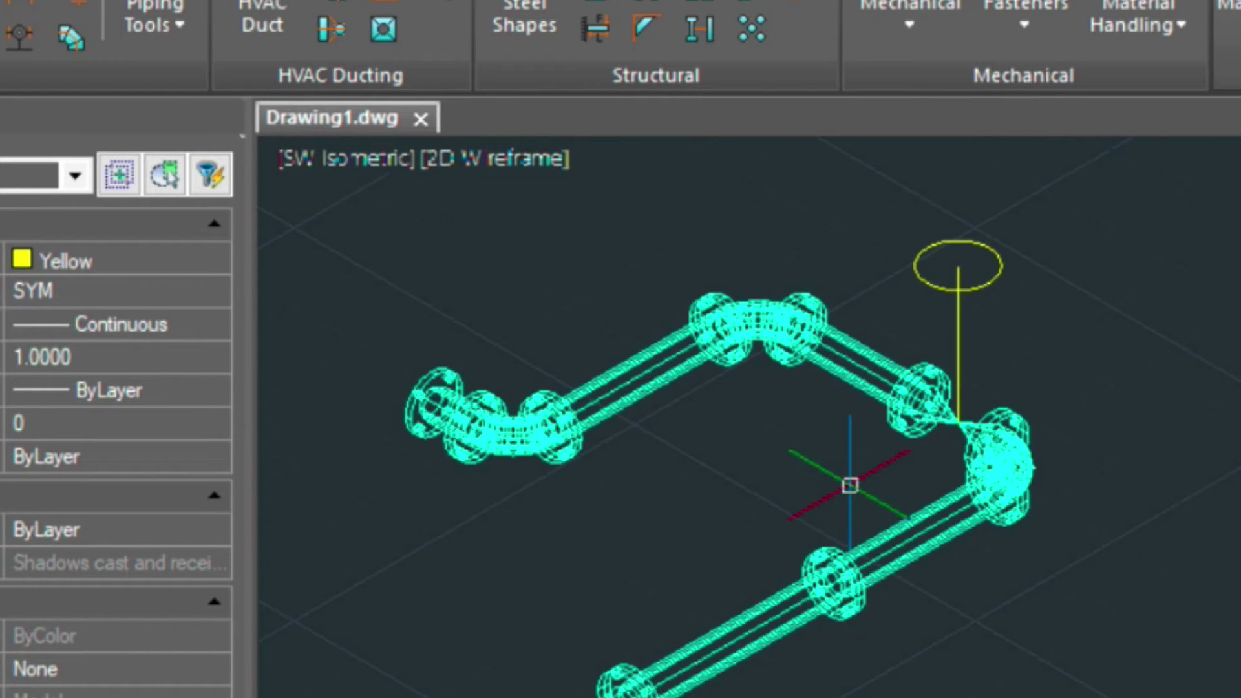
pyautogui.press('Return')
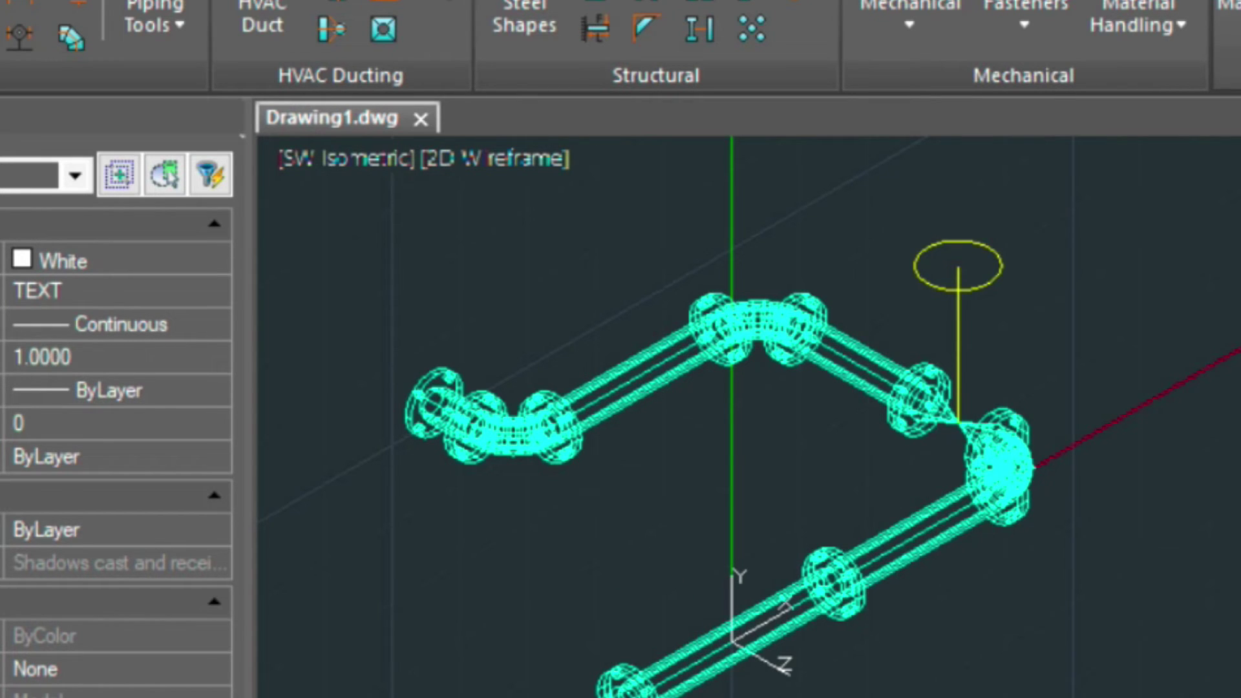
pyautogui.keyDown('shift'); pyautogui.rightClick(958, 423); pyautogui.keyUp('shift')
# Clear every entity snap mode in the drafting settings and apply
pyautogui.click(1060, 697)
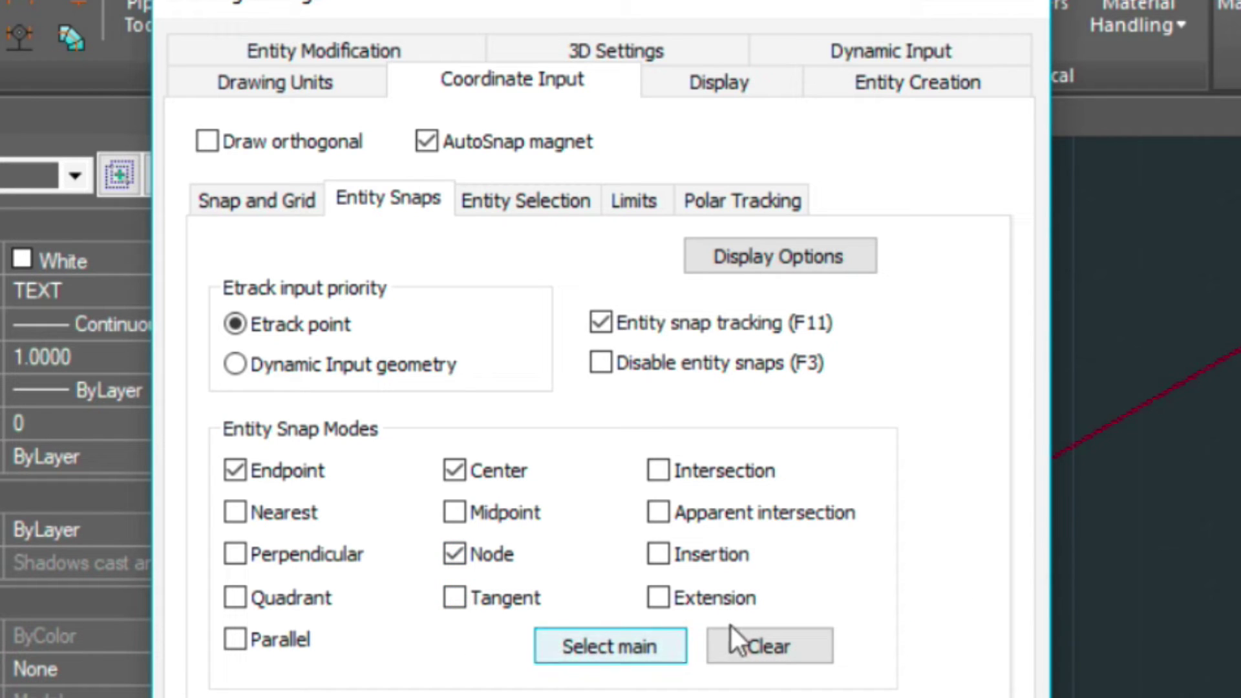
pyautogui.click(751, 648)
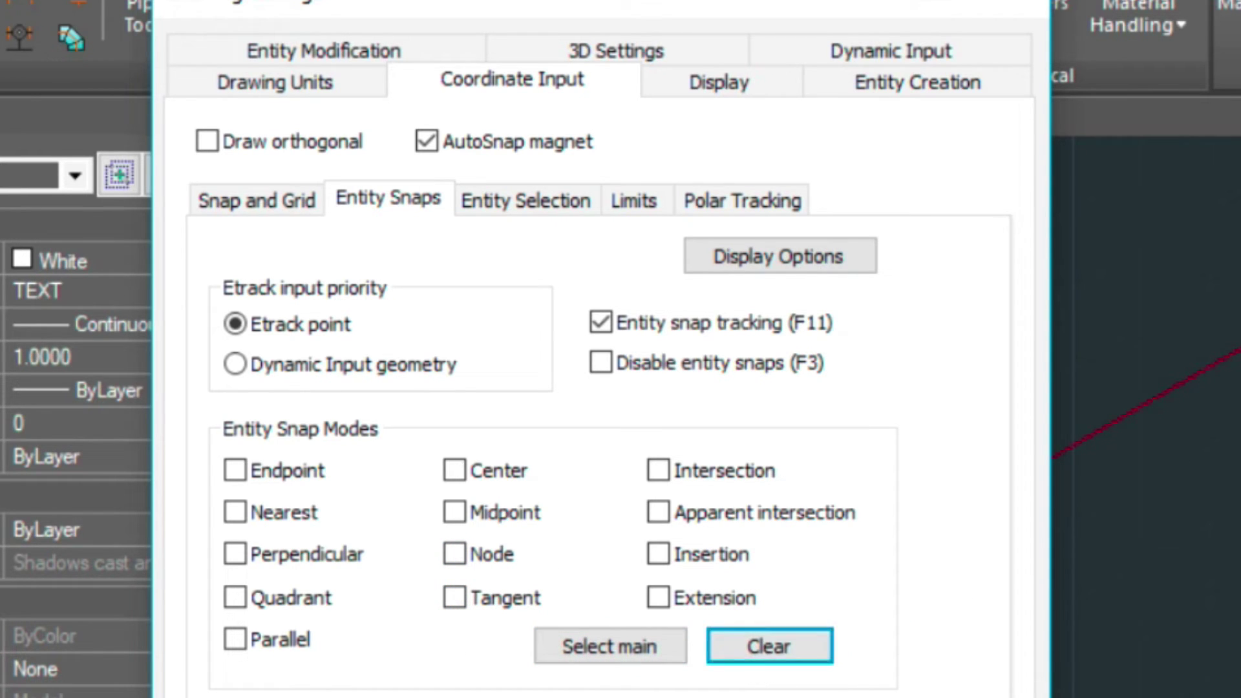
pyautogui.click(771, 695)
# Review the BOM configuration: Pick selection, BOM table to drawing, 50 rows limit, with balloons added
pyautogui.moveTo(537, 585); pyautogui.dragTo(700, 416, button='middle')
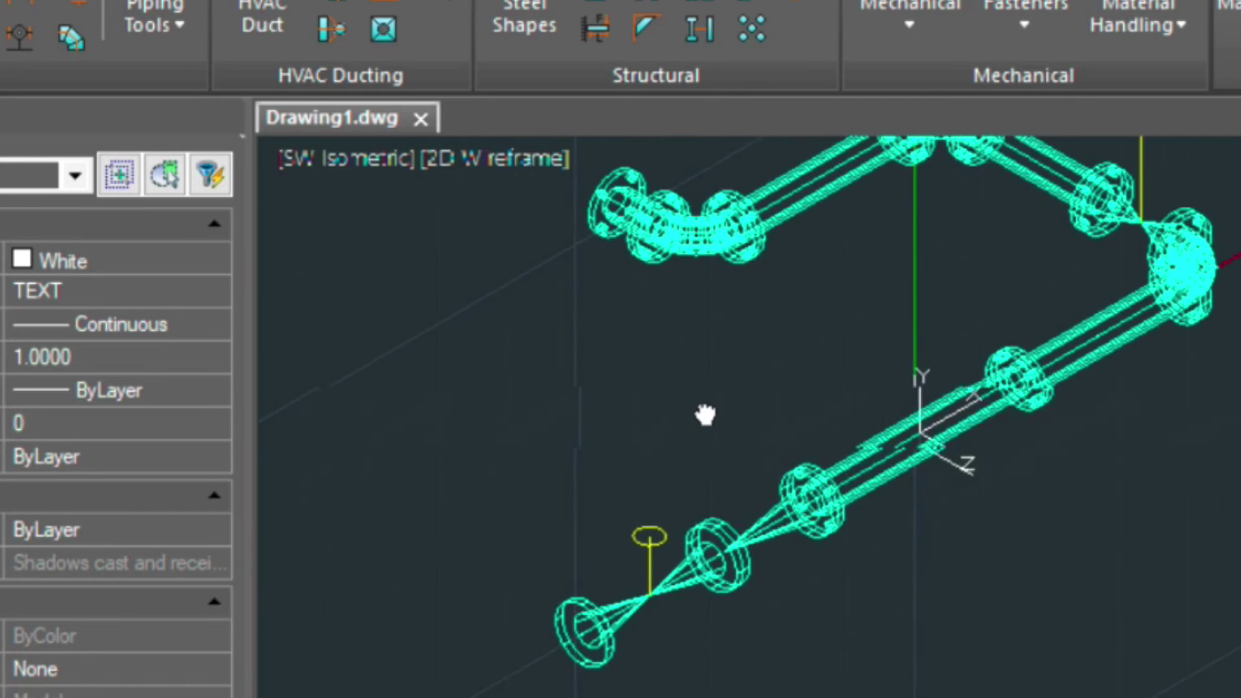
pyautogui.scroll(4, 698, 388)
pyautogui.scroll(-2, 700, 390)
pyautogui.moveTo(770, 338); pyautogui.dragTo(875, 246, button='middle')
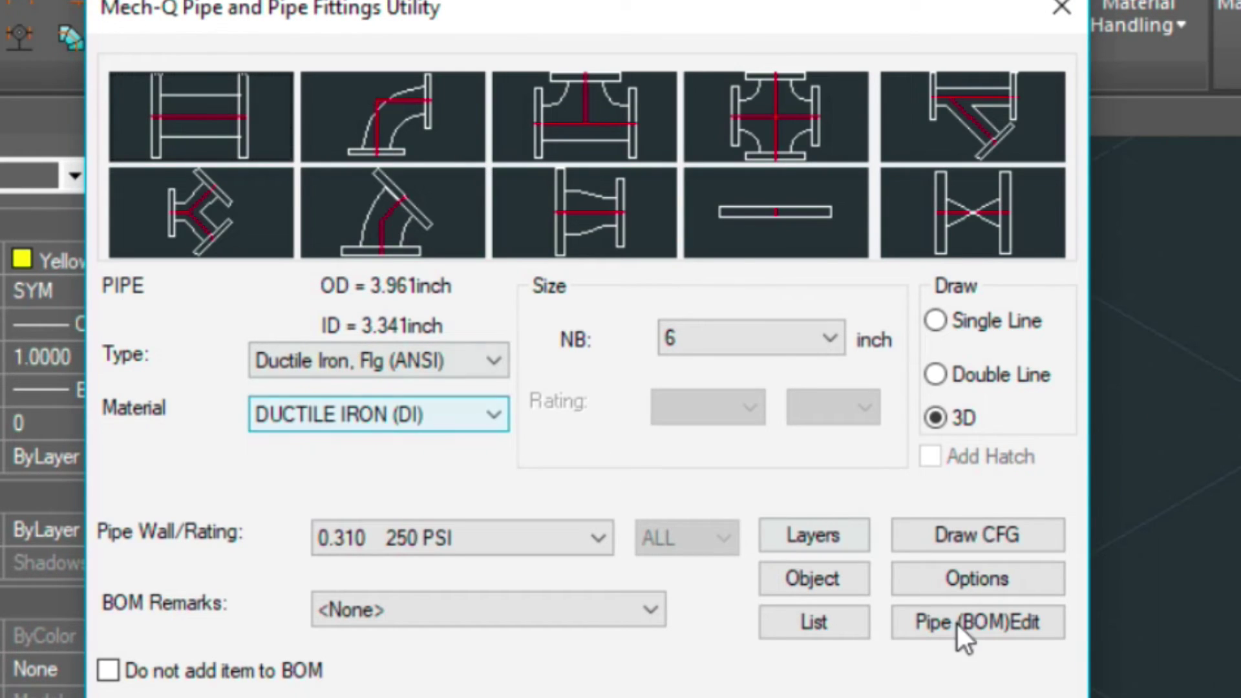
pyautogui.click(987, 572)
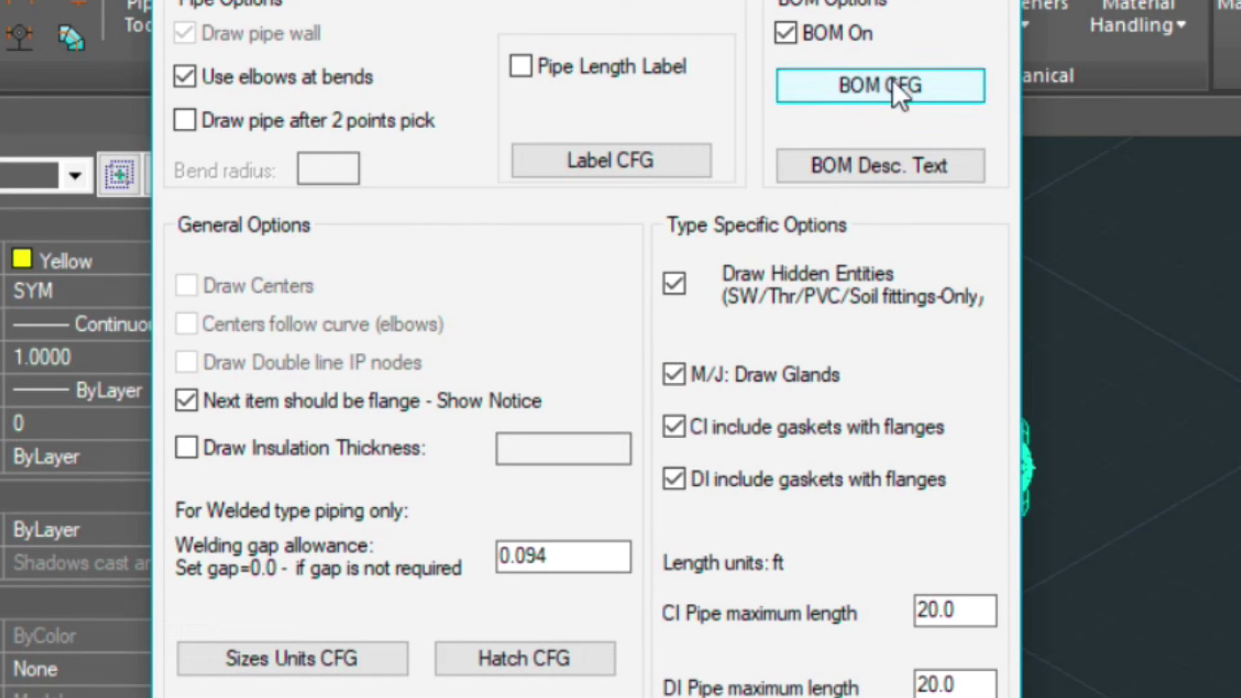
pyautogui.click(906, 95)
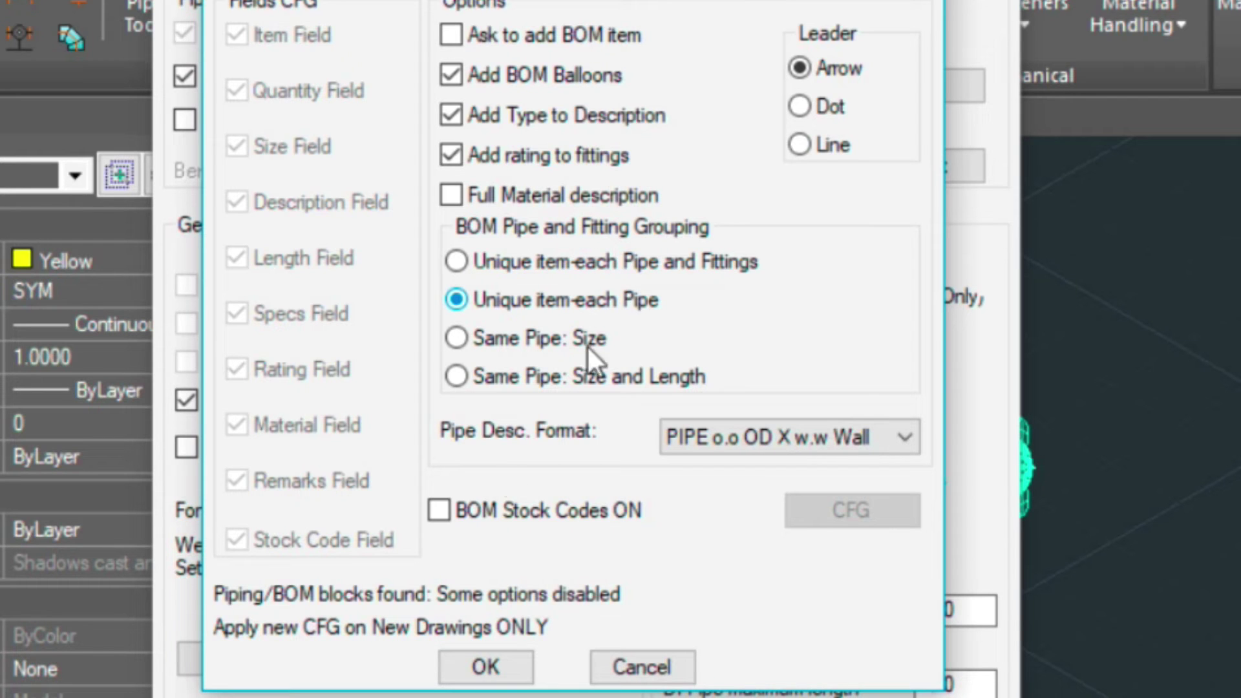
pyautogui.click(488, 664)
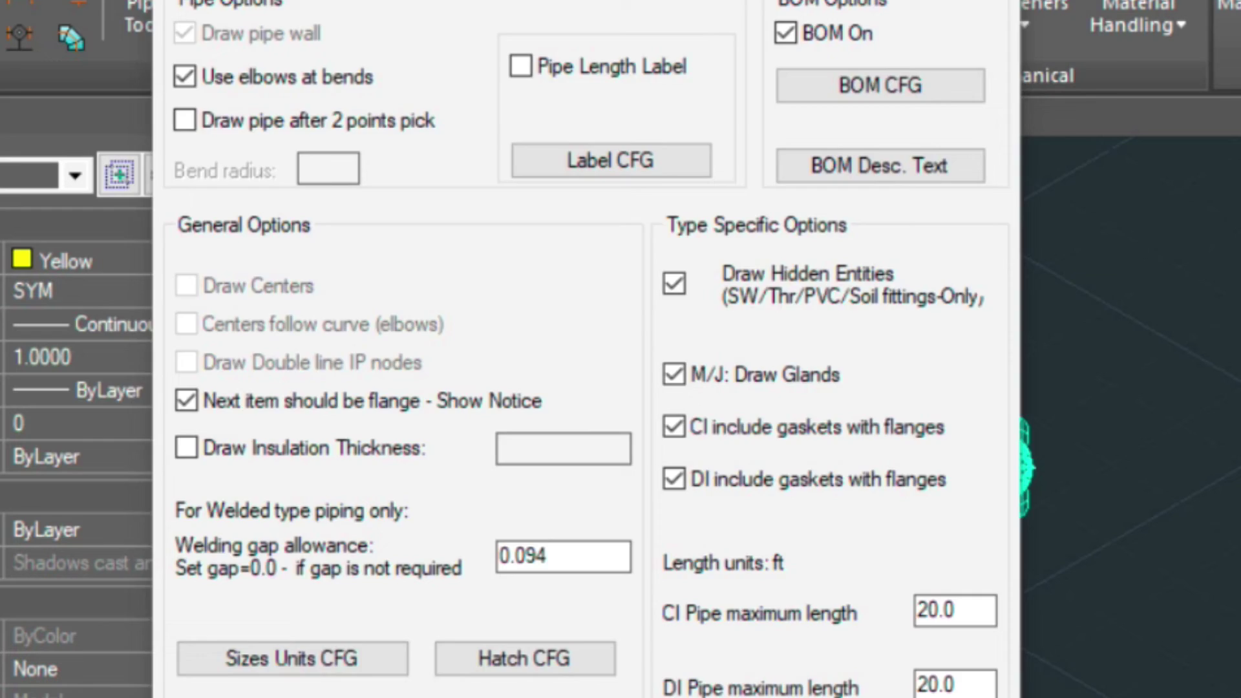
pyautogui.click(548, 695)
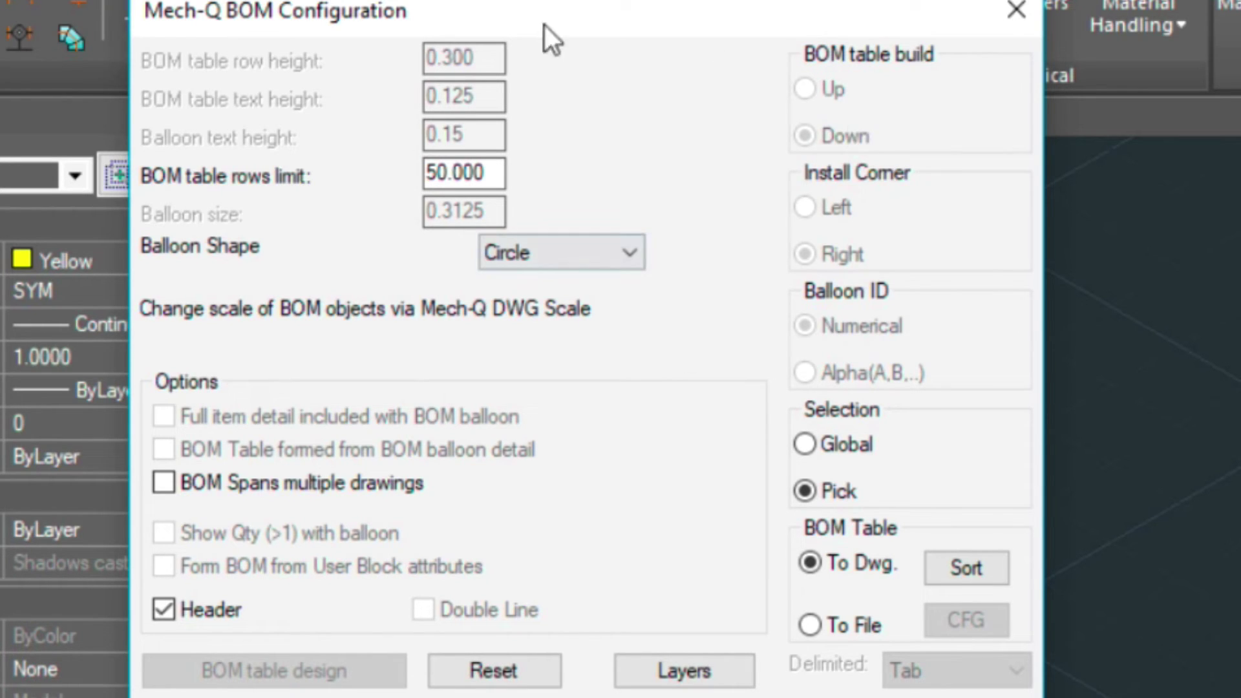
# Reset the BOM table and configuration settings, confirming deletion of existing pipe BOM blocks
pyautogui.click(491, 670)
pyautogui.click(540, 668)
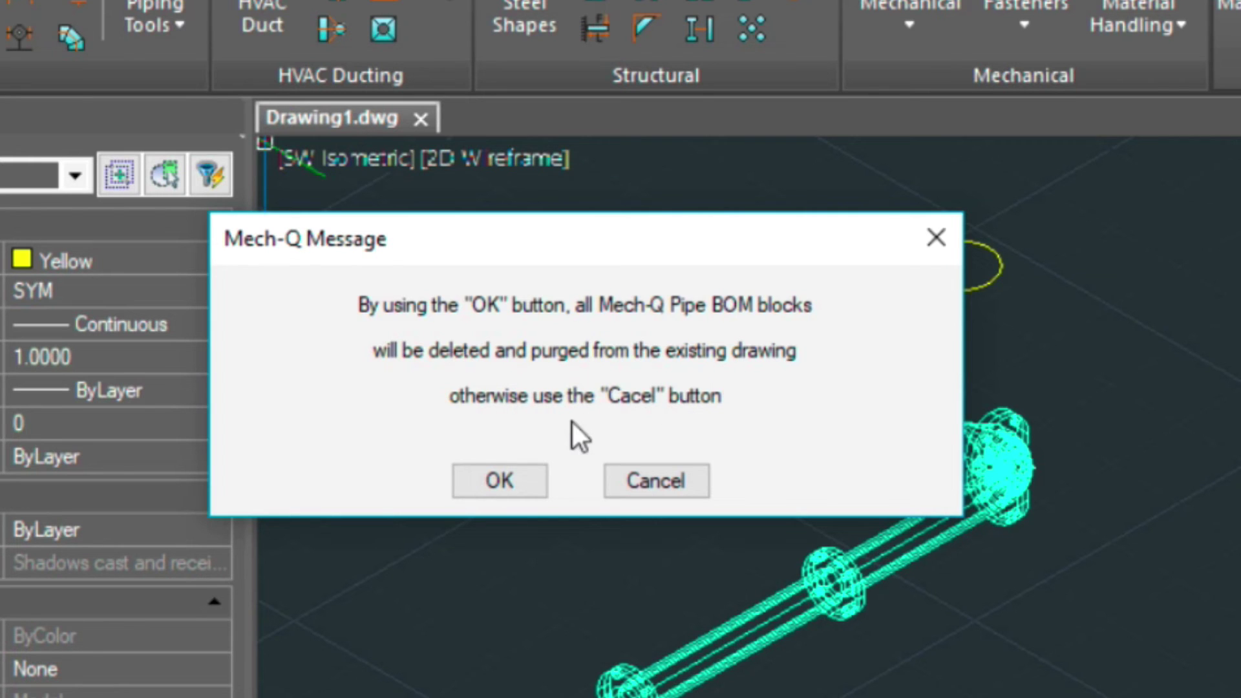
pyautogui.click(498, 482)
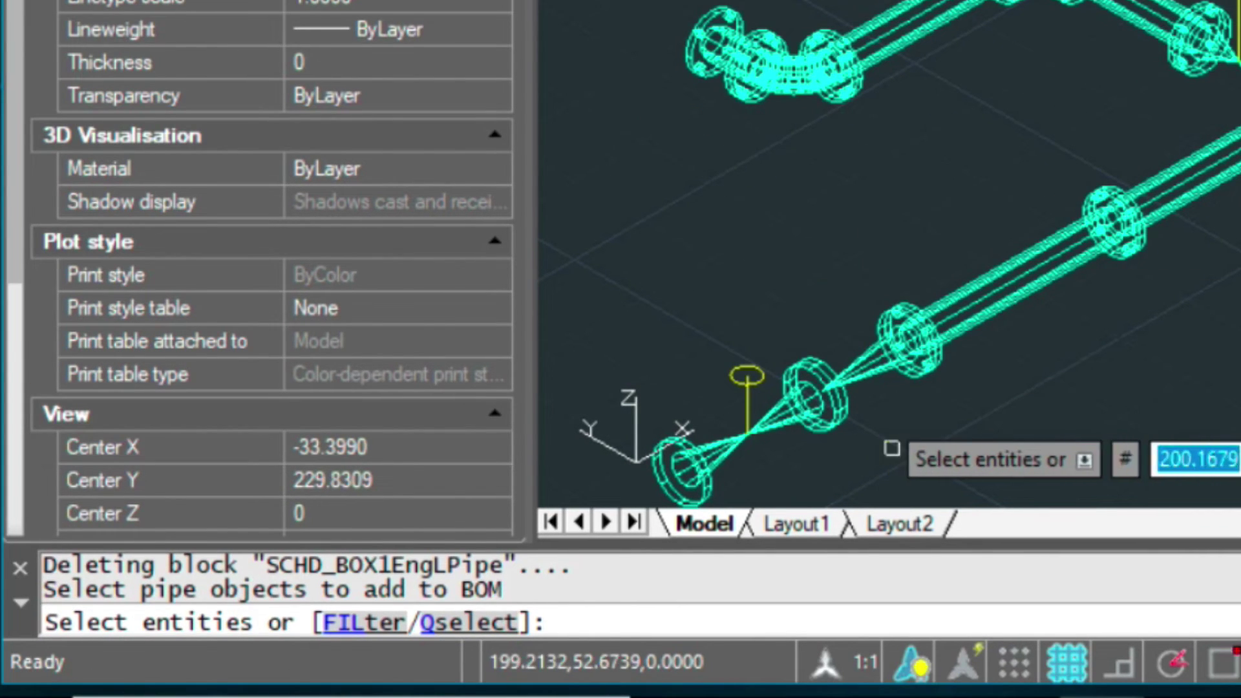
# Select the 18 pipe run objects with a crossing window for the BOM
pyautogui.click(1010, 411)
pyautogui.click(691, 211)
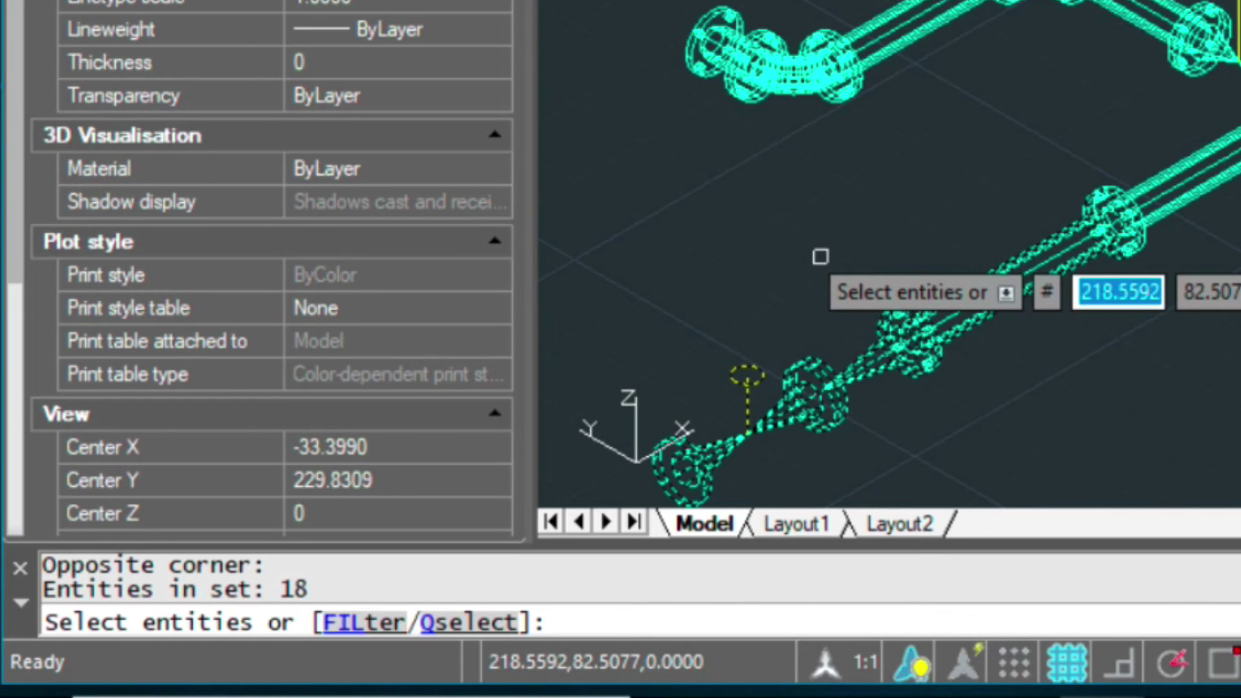
pyautogui.press('Return')
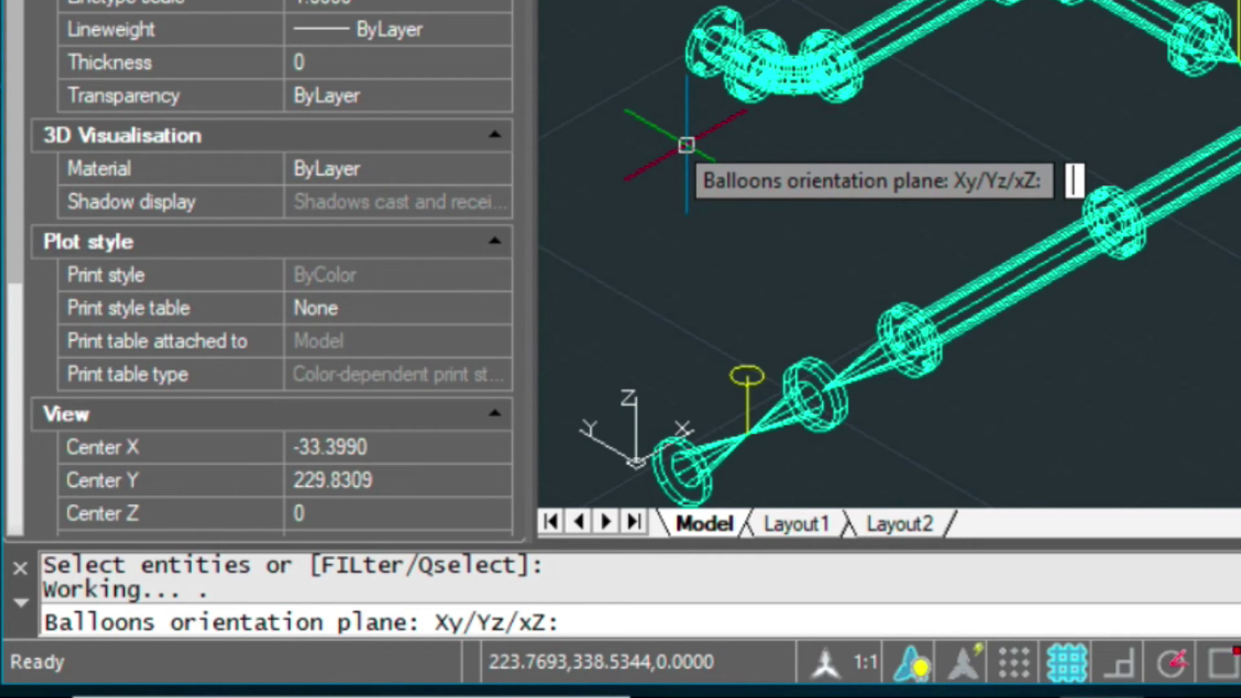
# Set balloon orientation to the xZ plane and place balloon 1 on the 3.961 OD pipe
pyautogui.write('z')
pyautogui.press('Return')
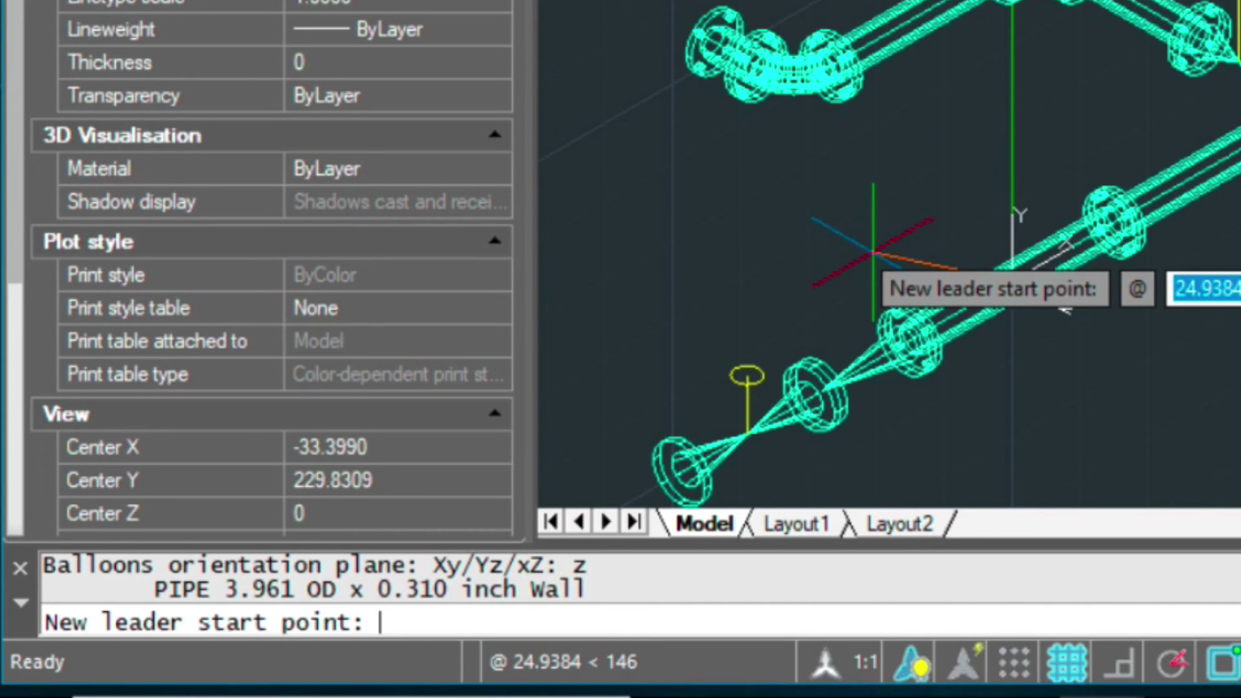
pyautogui.moveTo(873, 261); pyautogui.dragTo(945, 6, button='middle')
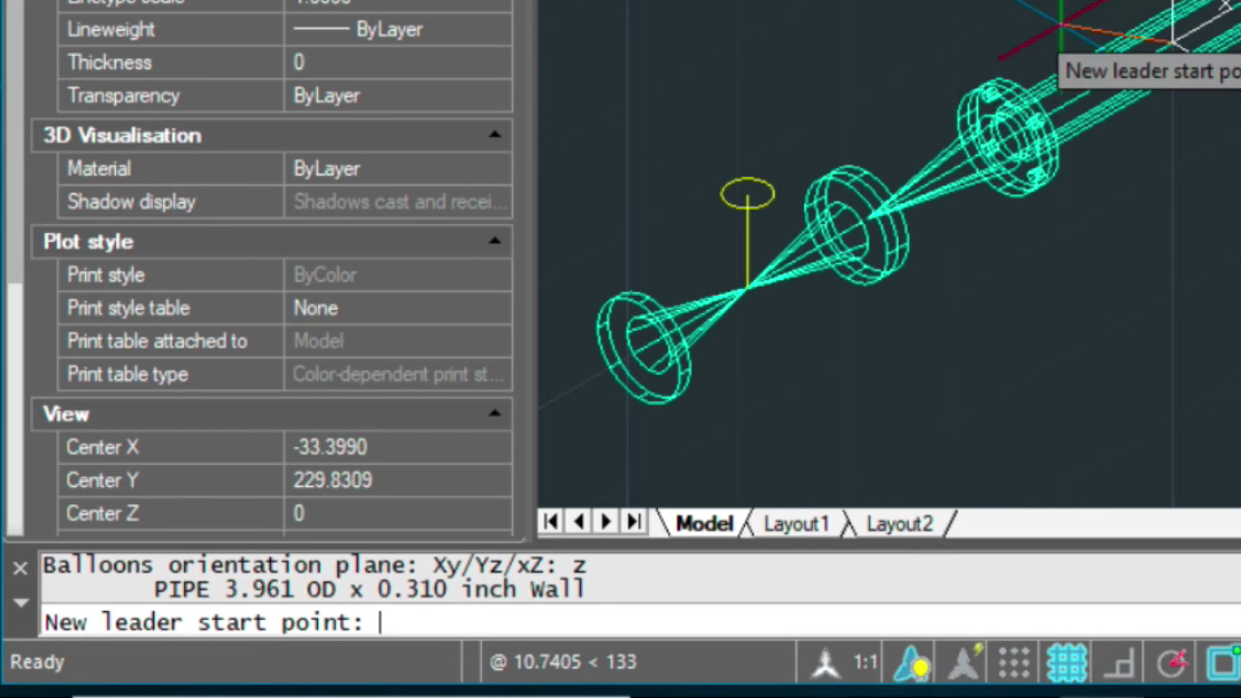
pyautogui.scroll(2, 970, 19)
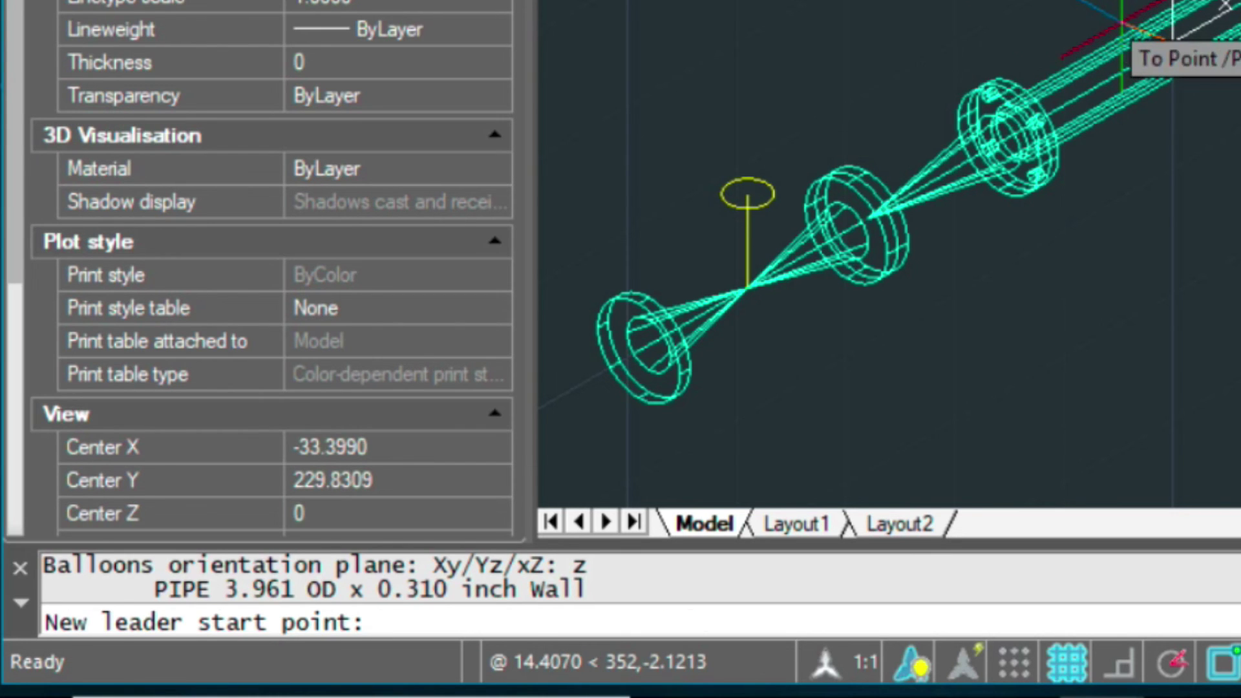
pyautogui.moveTo(1121, 29); pyautogui.dragTo(1240, 0, button='middle')
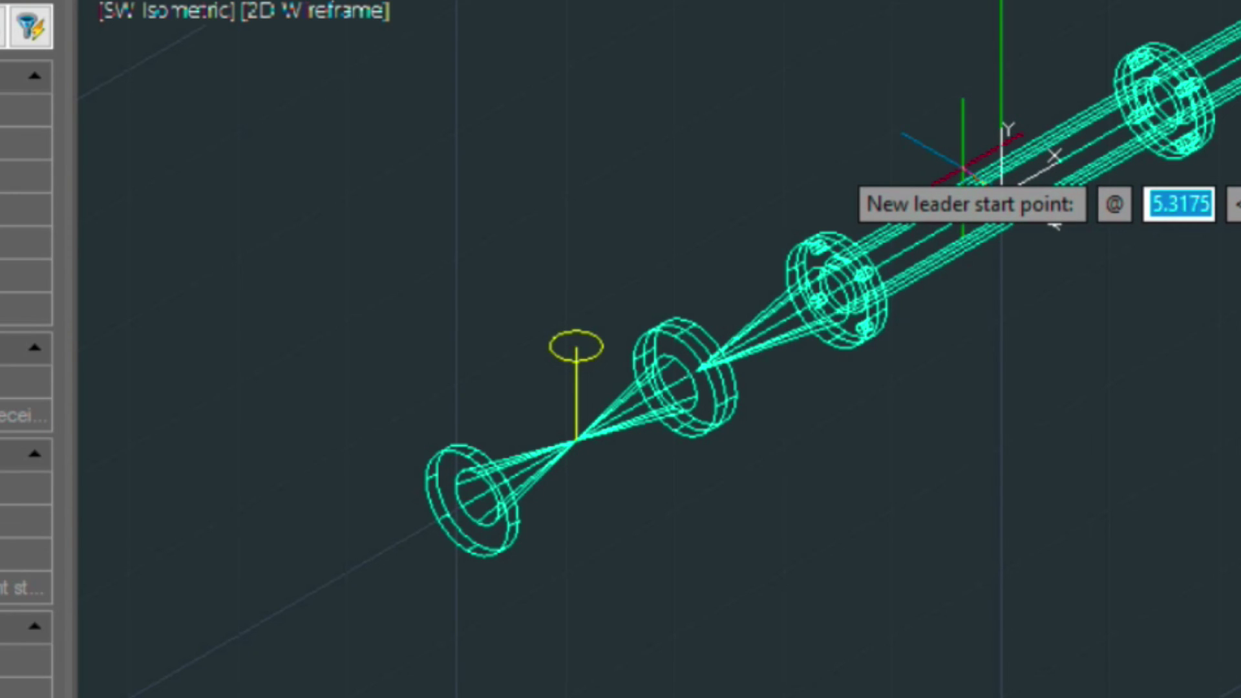
pyautogui.click(963, 170)
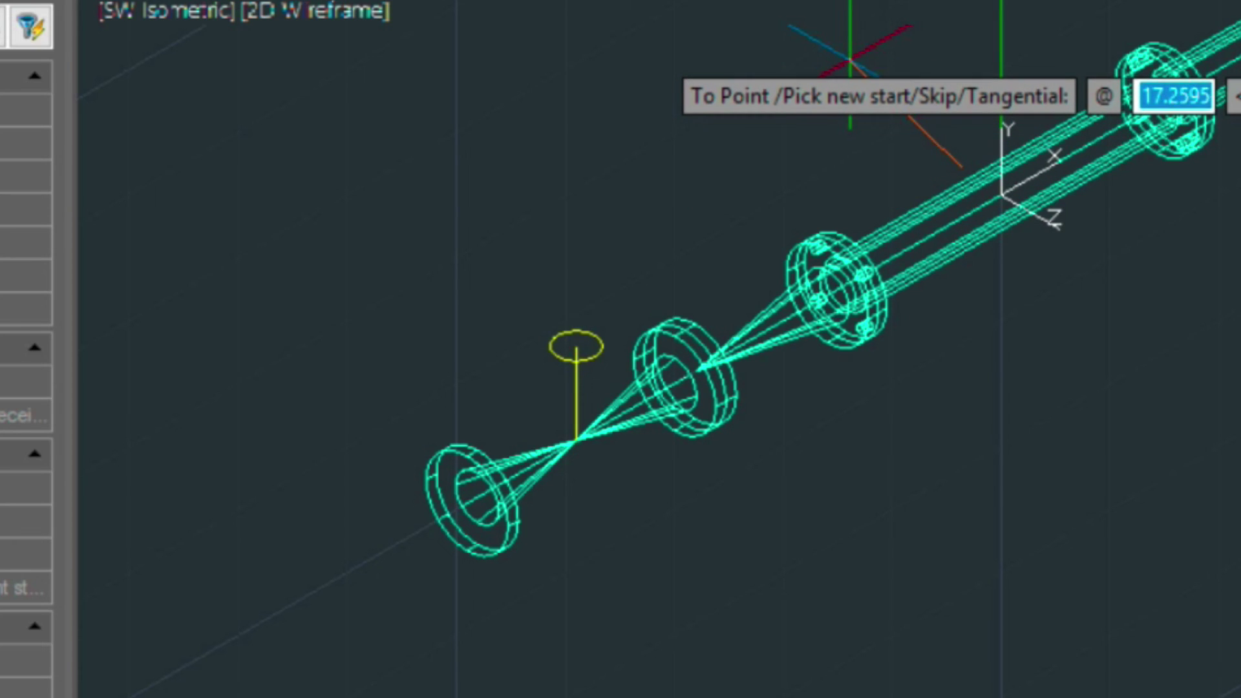
pyautogui.click(848, 53)
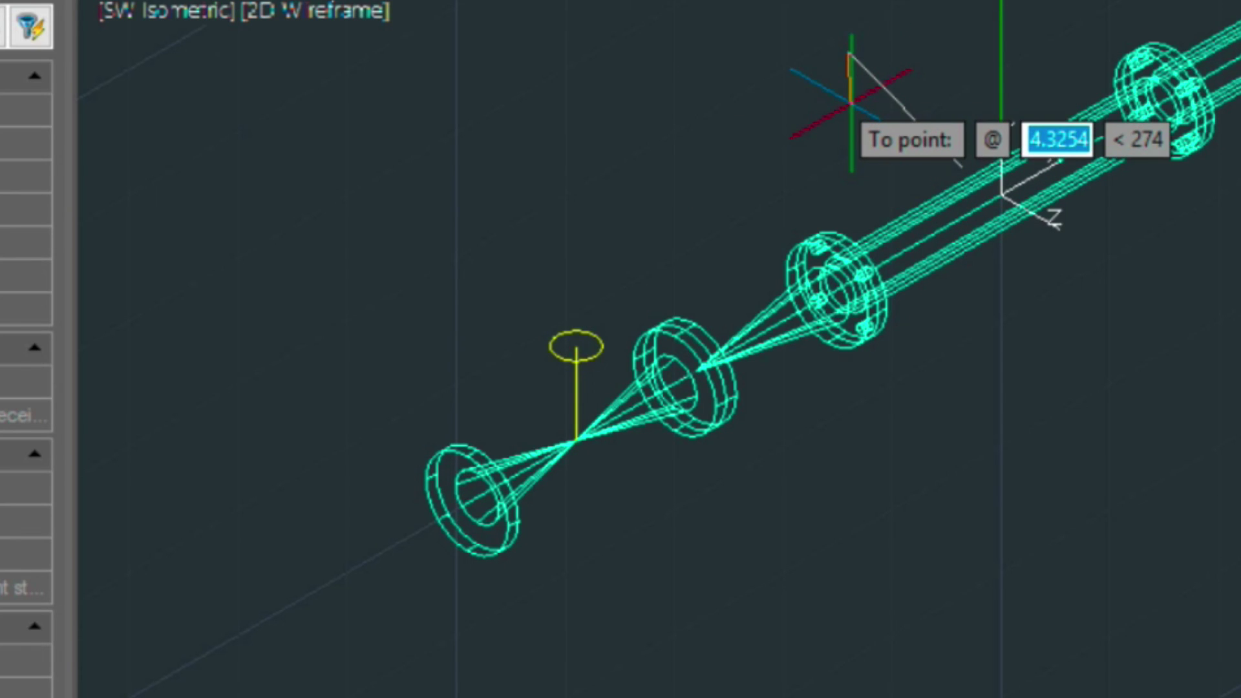
pyautogui.press('Return')
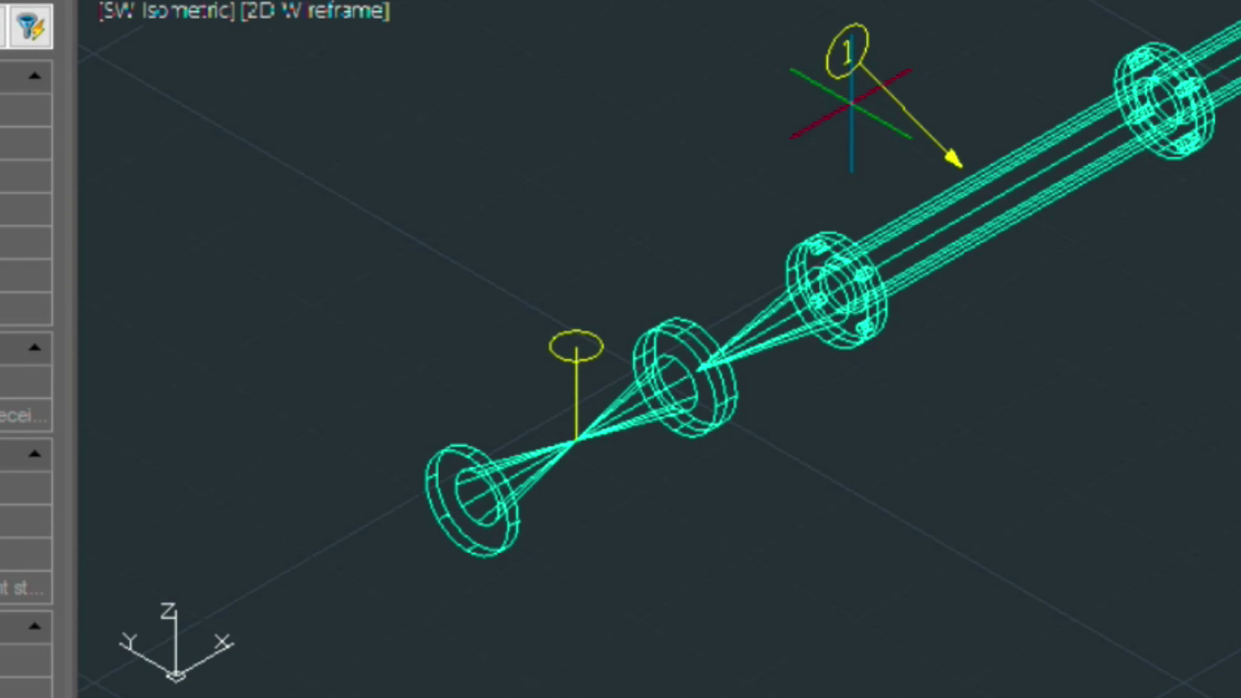
# Balloon the CLA valve as item 2 and the check valve as item 3
pyautogui.press('Return')
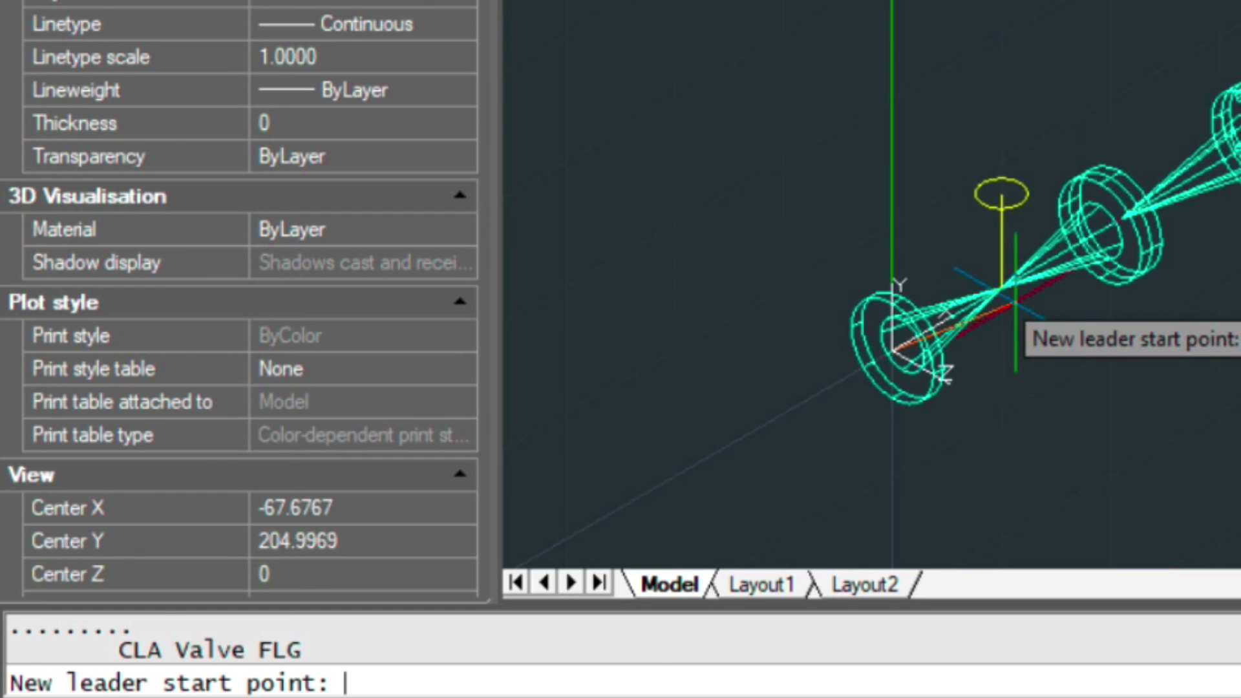
pyautogui.click(1015, 302)
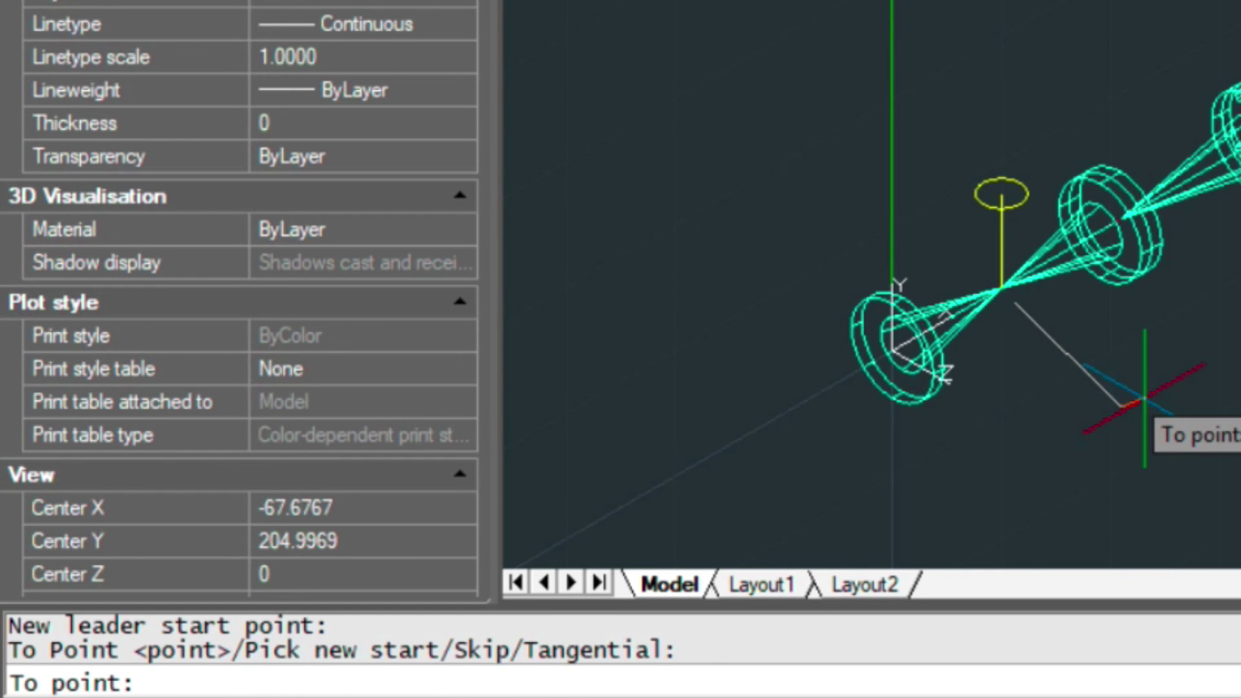
pyautogui.click(1142, 400)
pyautogui.press('Return')
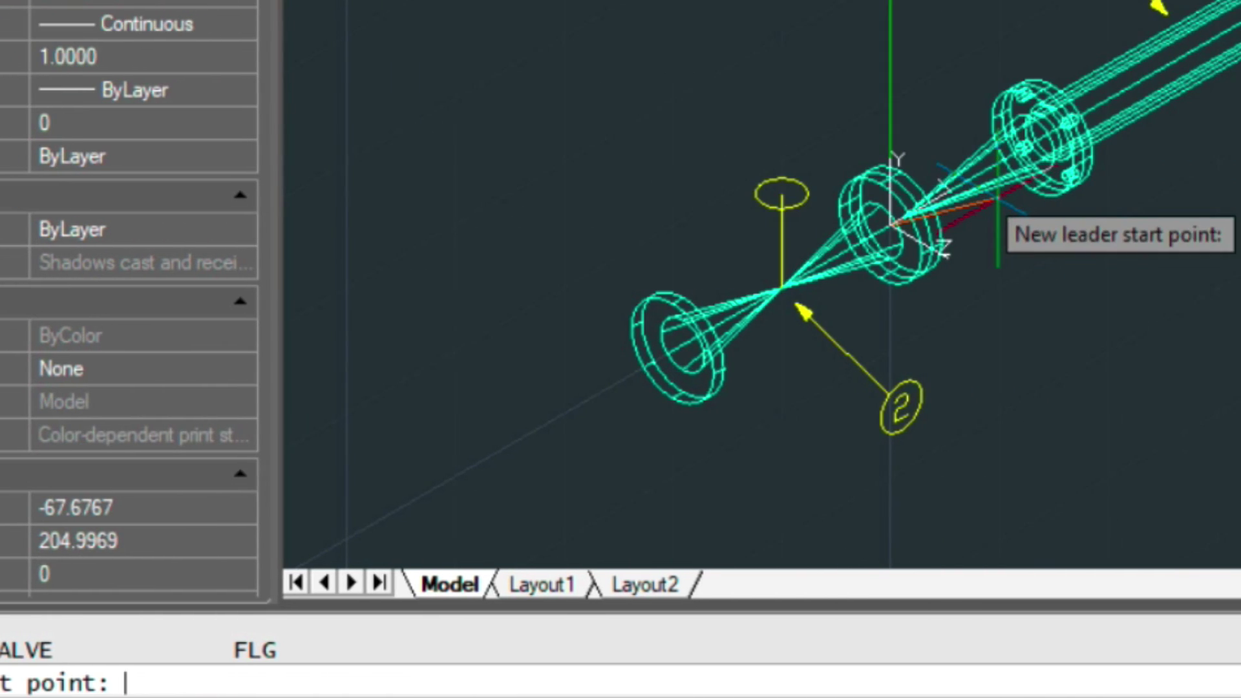
pyautogui.click(997, 198)
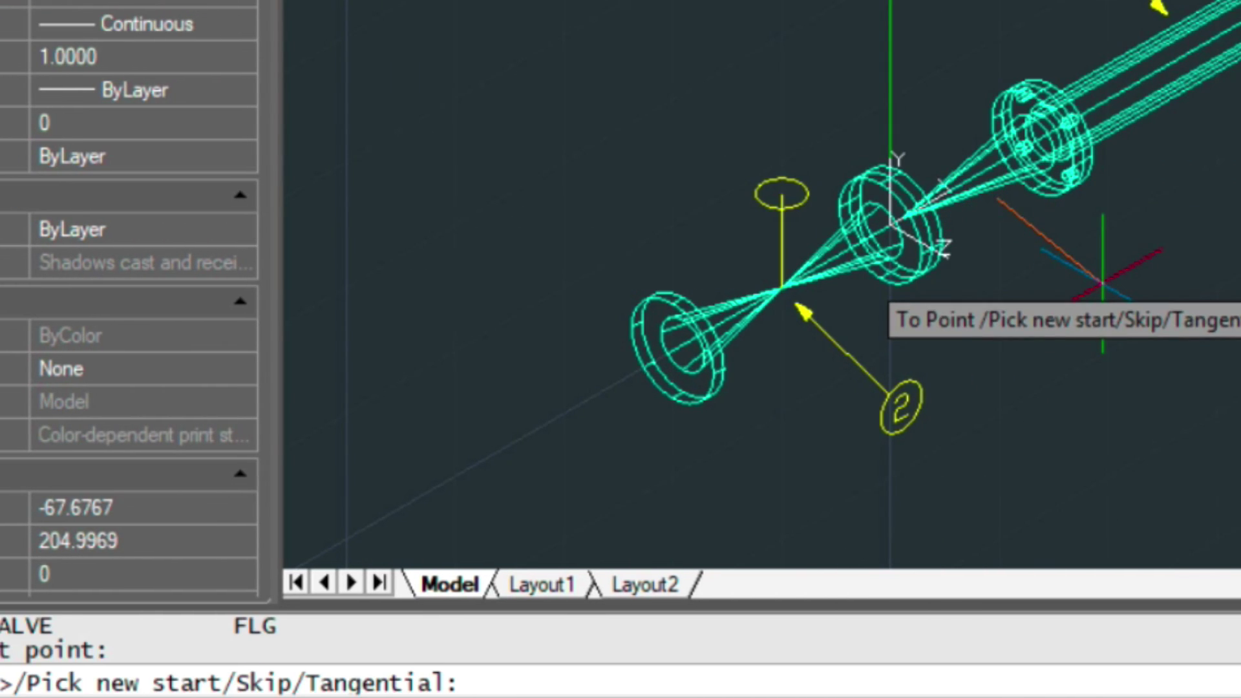
pyautogui.click(1102, 283)
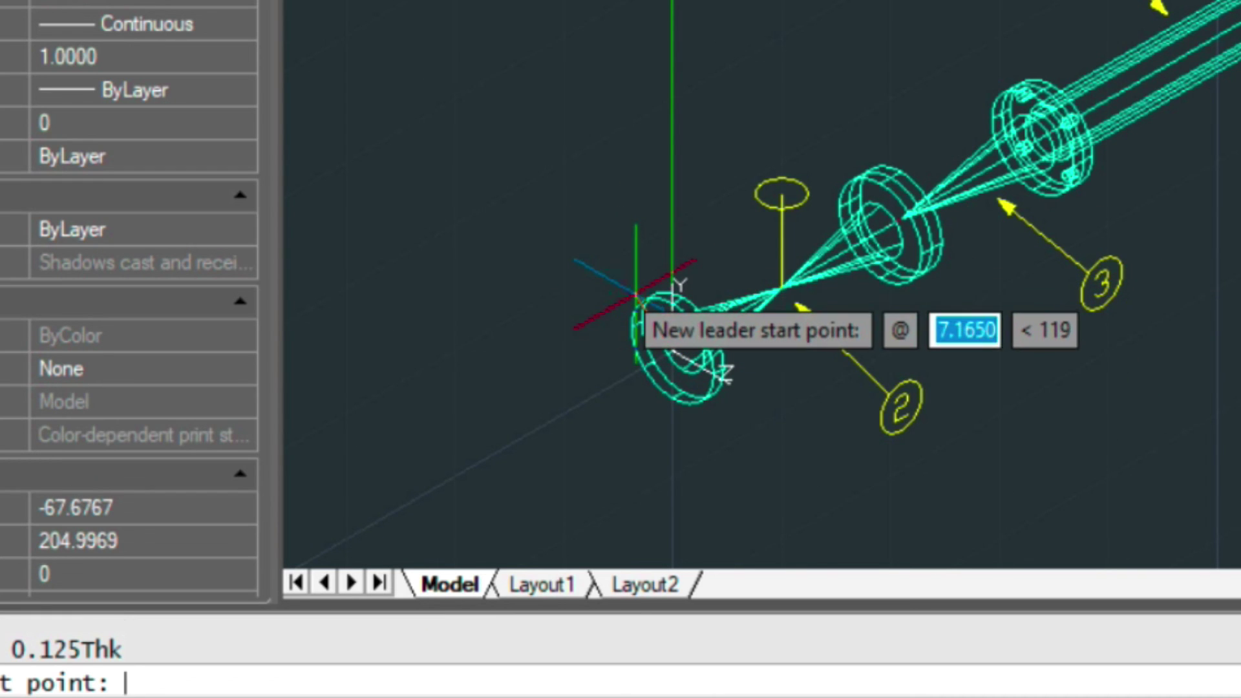
# Balloon the left-end gasket and the second gasket, both as item 4
pyautogui.click(637, 292)
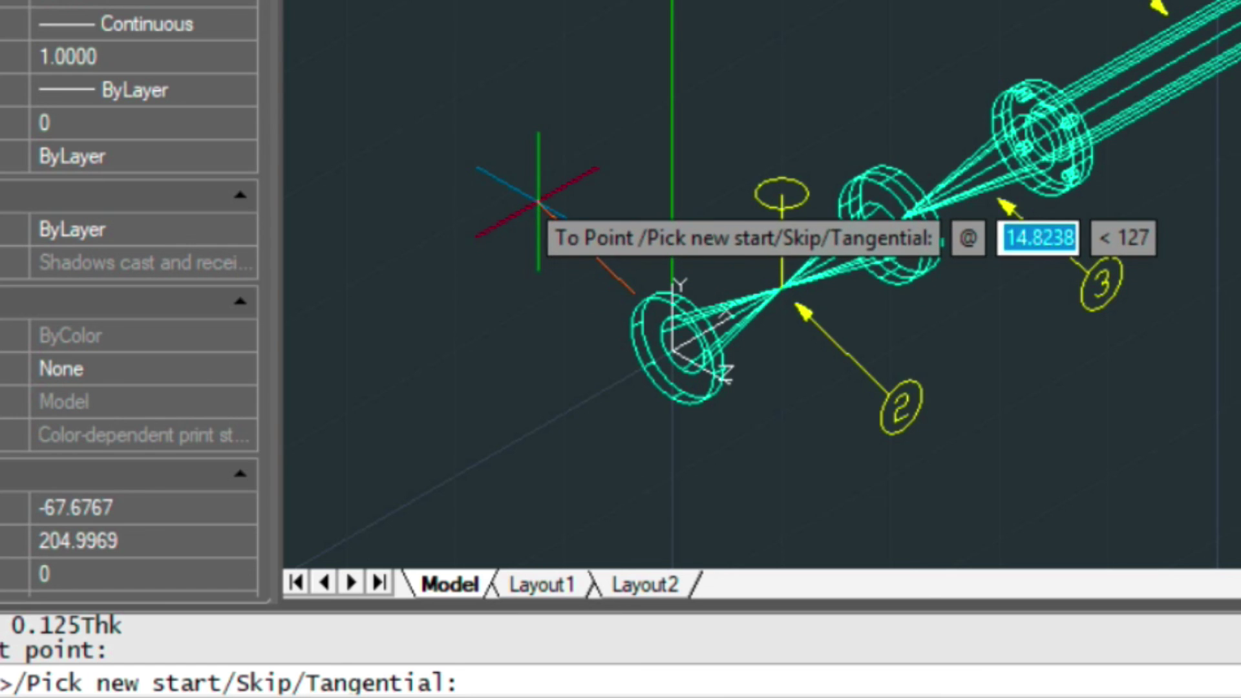
pyautogui.click(536, 203)
pyautogui.press('Return')
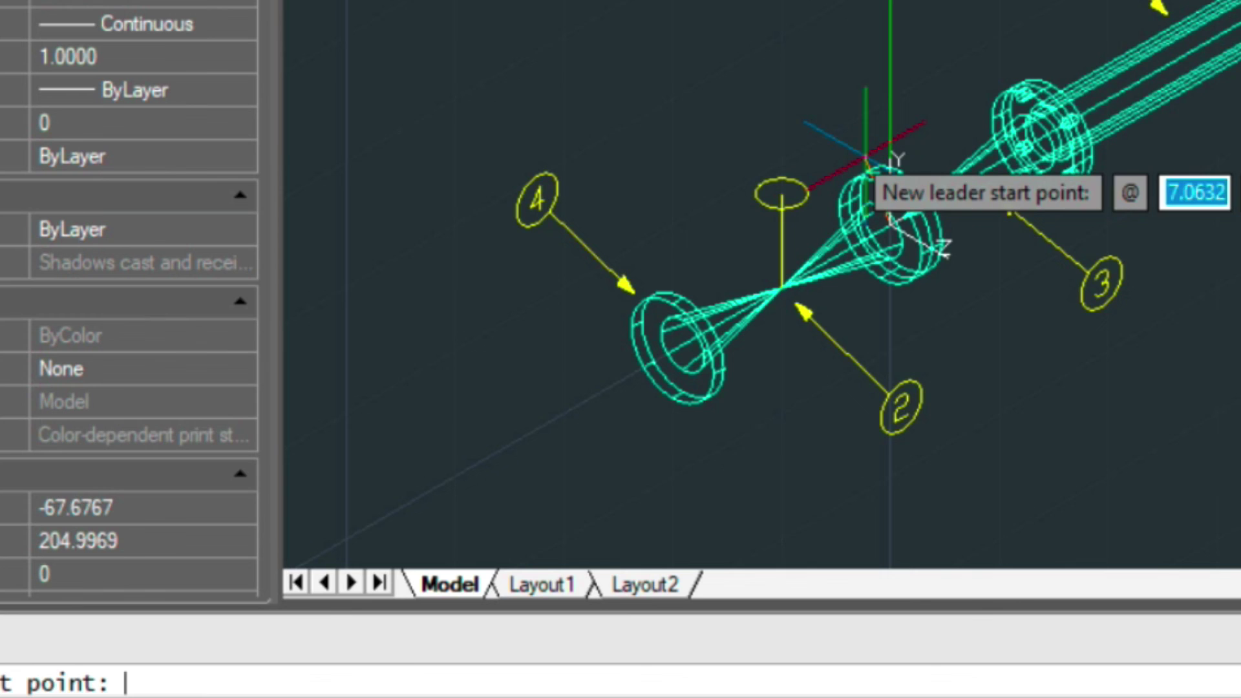
pyautogui.click(863, 155)
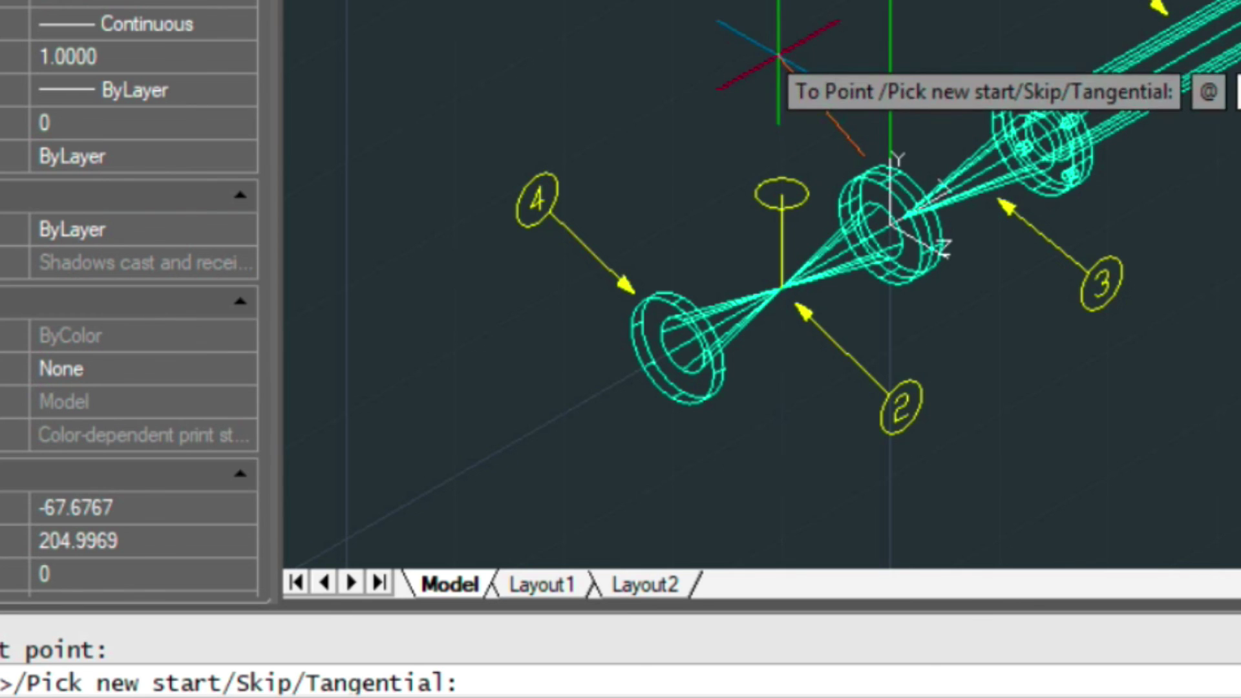
pyautogui.click(777, 53)
pyautogui.press('Return')
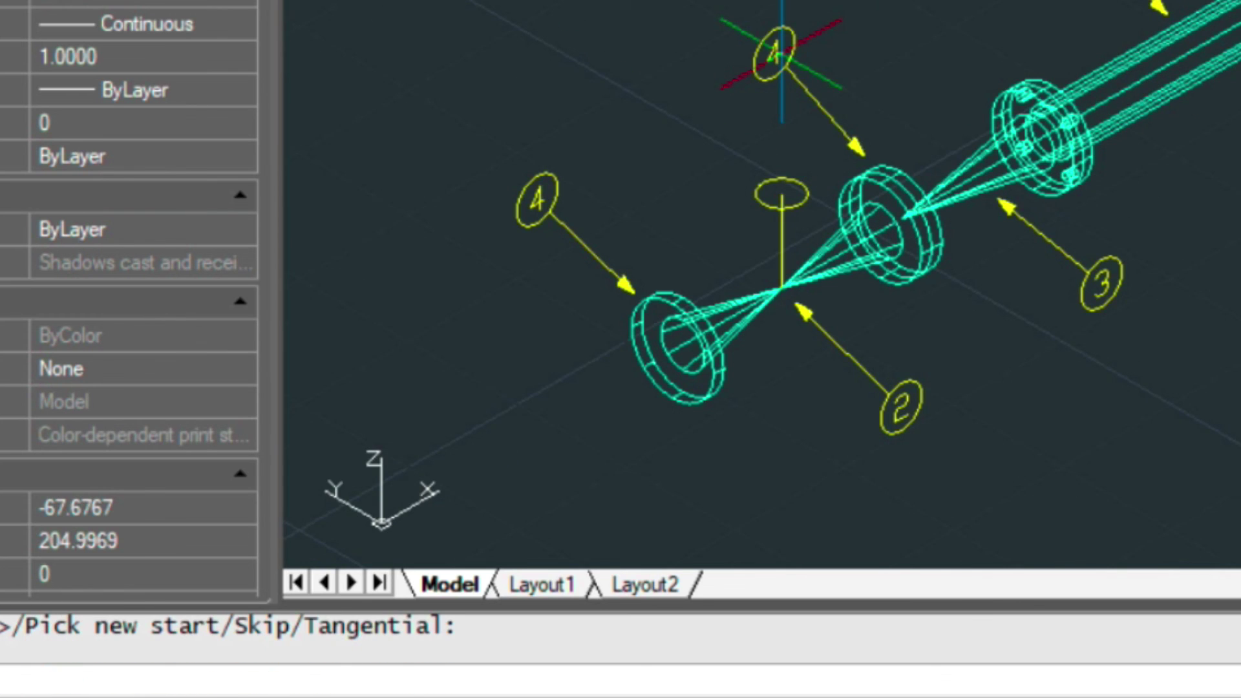
pyautogui.press('Return')
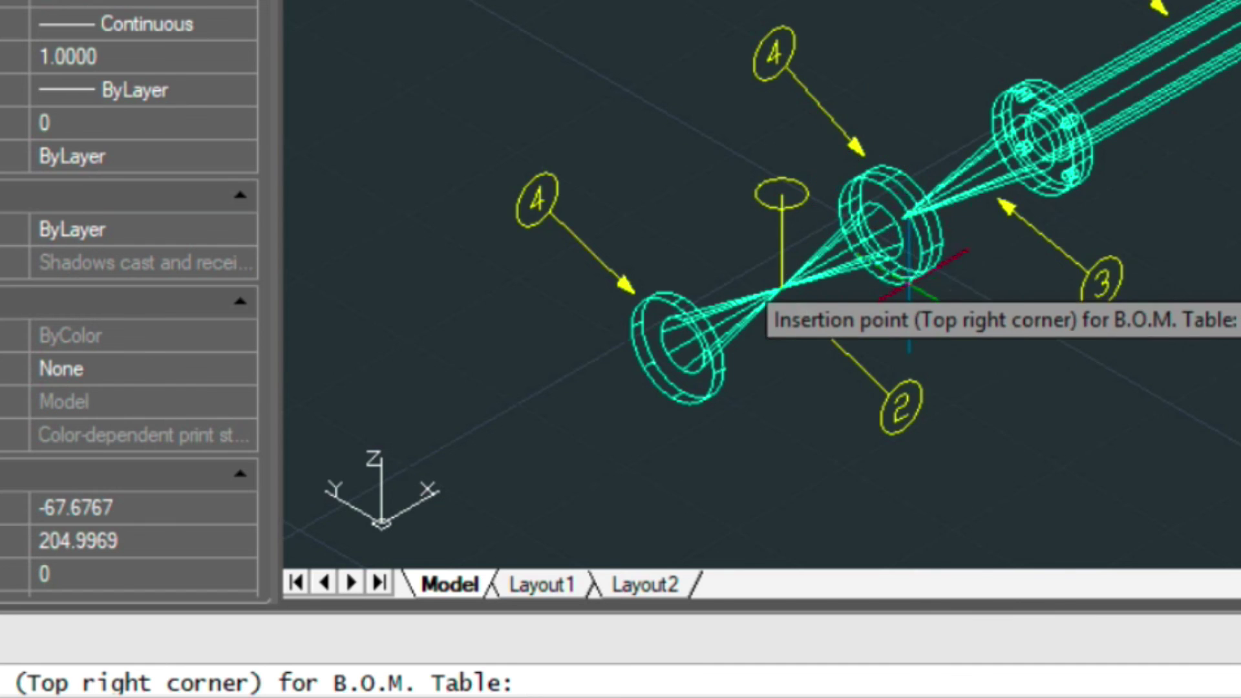
# Place the four-item B.O.M. table (3-inch pipe, CLA valve, check valve, gaskets) below the pipe run
pyautogui.scroll(-2, 903, 285)
pyautogui.moveTo(1157, 388)
pyautogui.mouseDown(button='middle')
pyautogui.moveTo(1047, 378)
pyautogui.moveTo(803, 254)
pyautogui.mouseUp(button='middle')
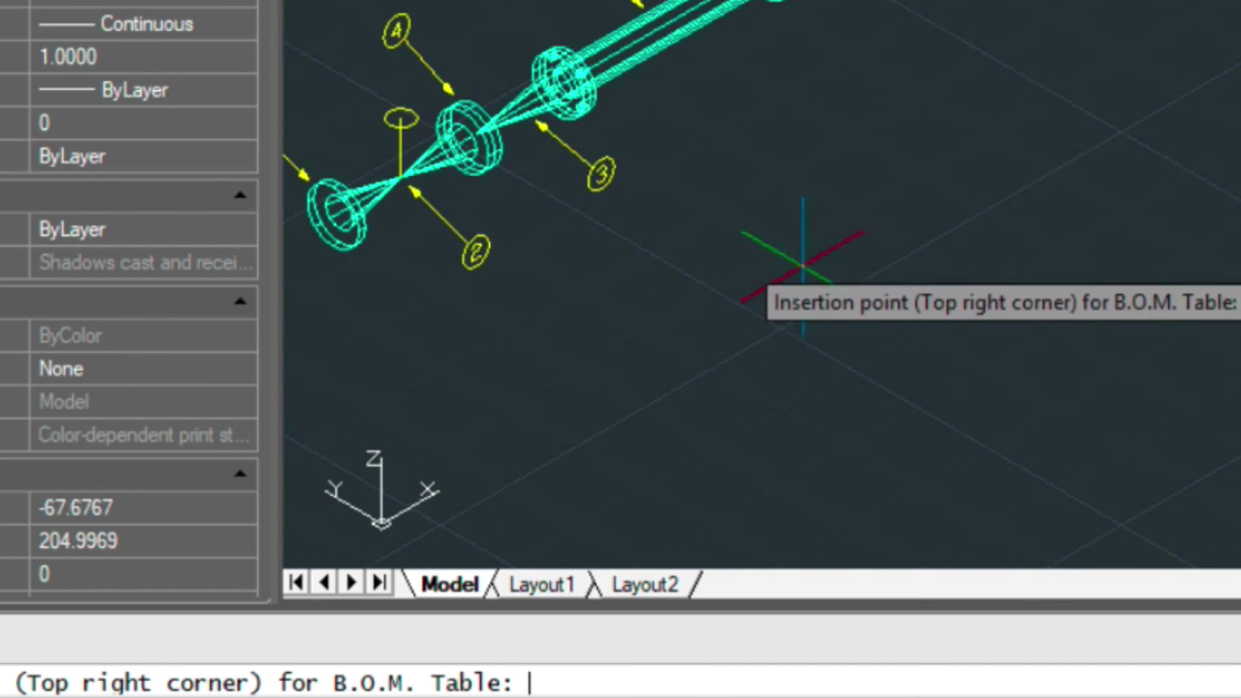
pyautogui.click(1037, 138)
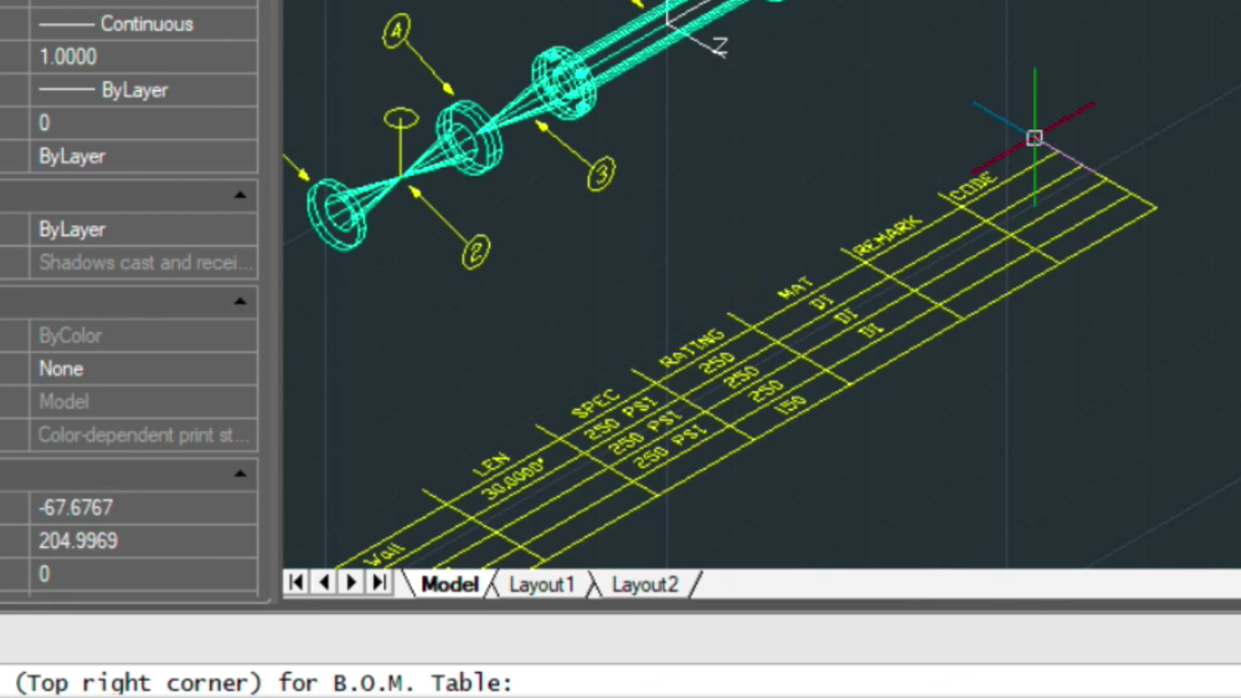
pyautogui.moveTo(734, 296); pyautogui.dragTo(1096, 13, button='middle')
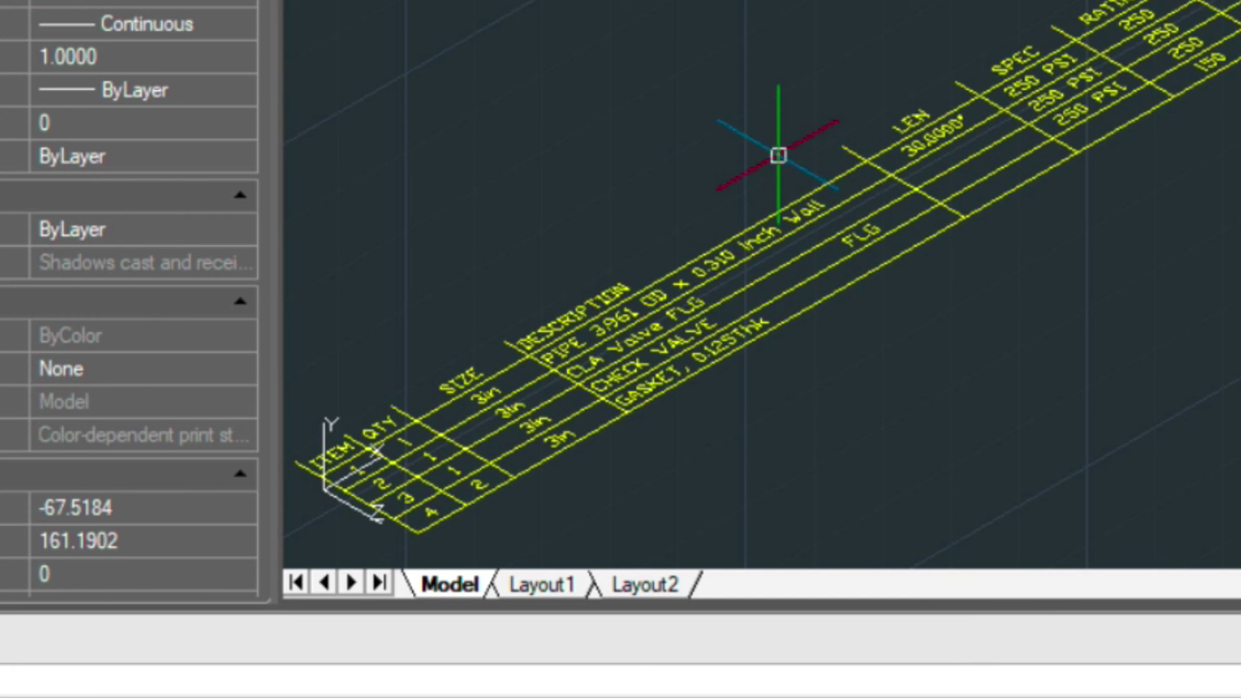
pyautogui.moveTo(842, 41)
pyautogui.mouseDown(button='middle')
pyautogui.moveTo(652, 313)
pyautogui.moveTo(642, 401)
pyautogui.mouseUp(button='middle')
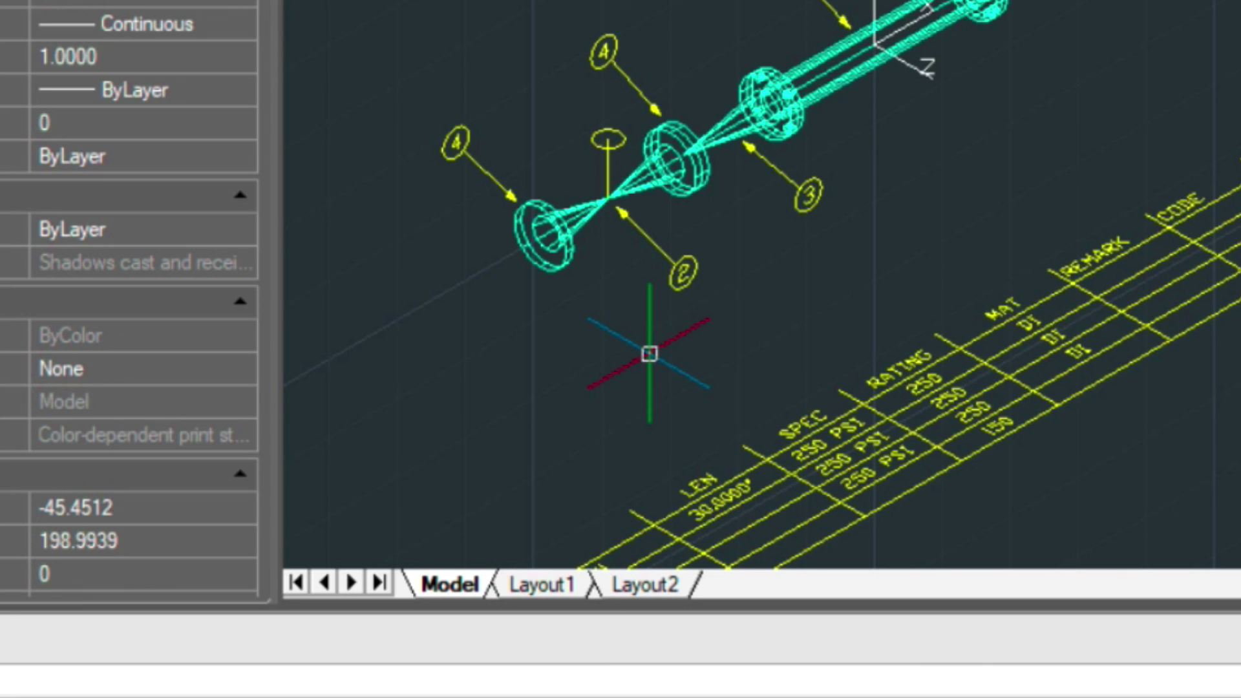